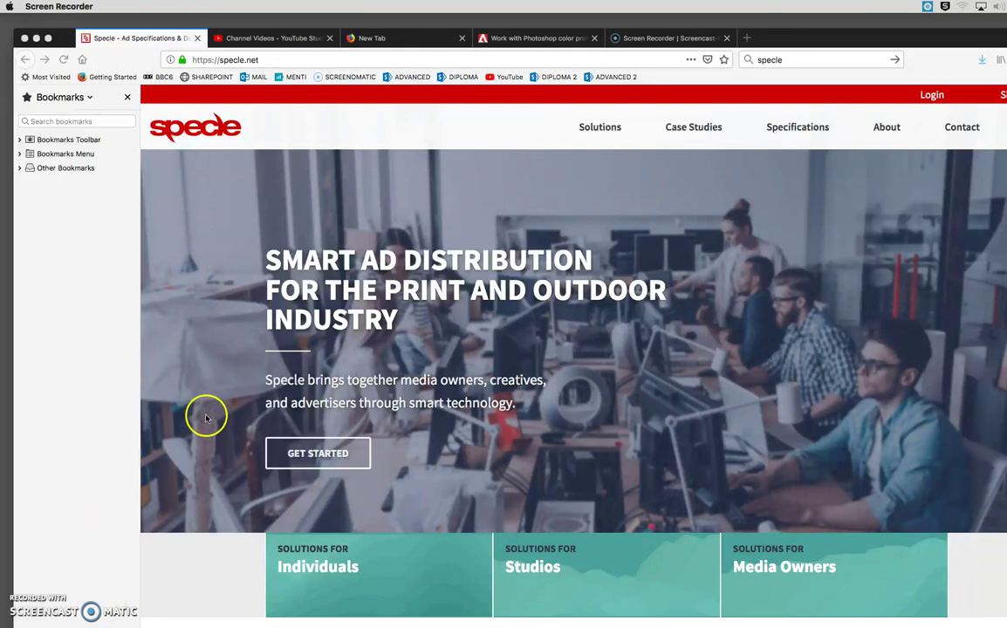
Close the bookmarks sidebar, then open the publishers and publications page from the Specle home page.
left_click(128, 96)
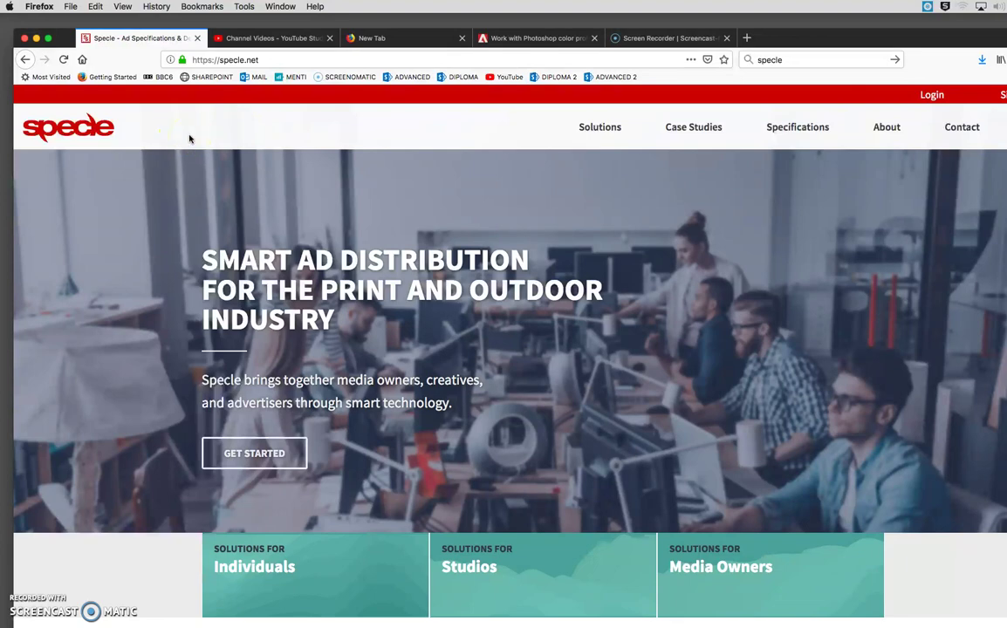
scroll(496, 272, "down", 5)
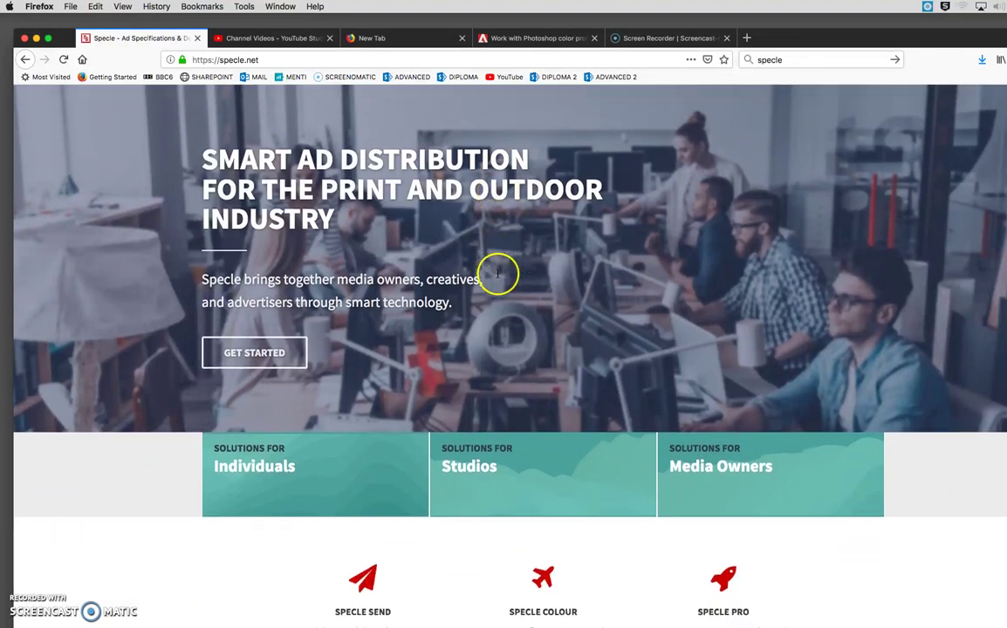
scroll(497, 277, "down", 7)
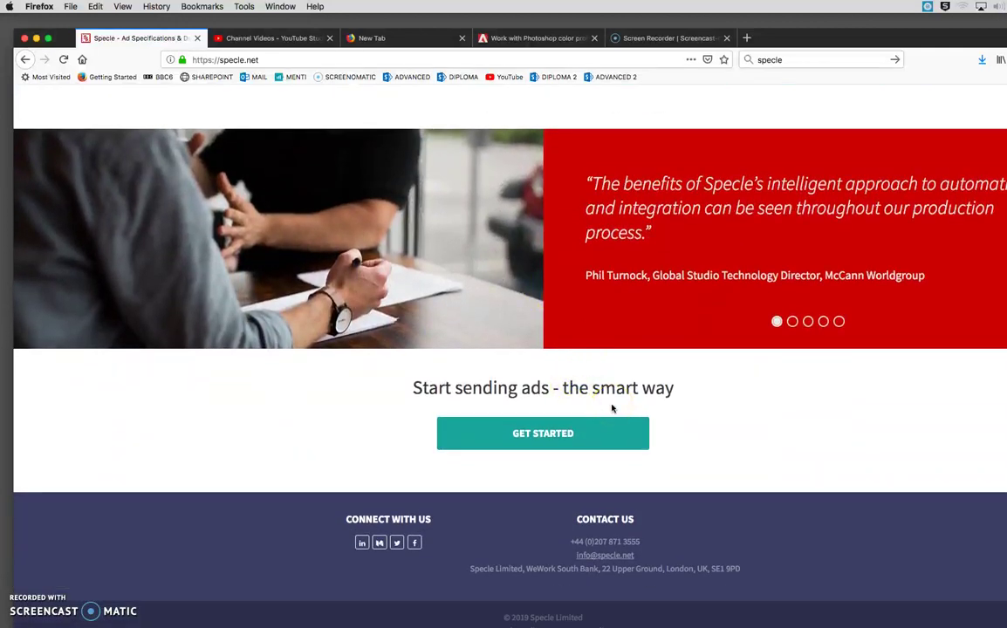
left_click(546, 434)
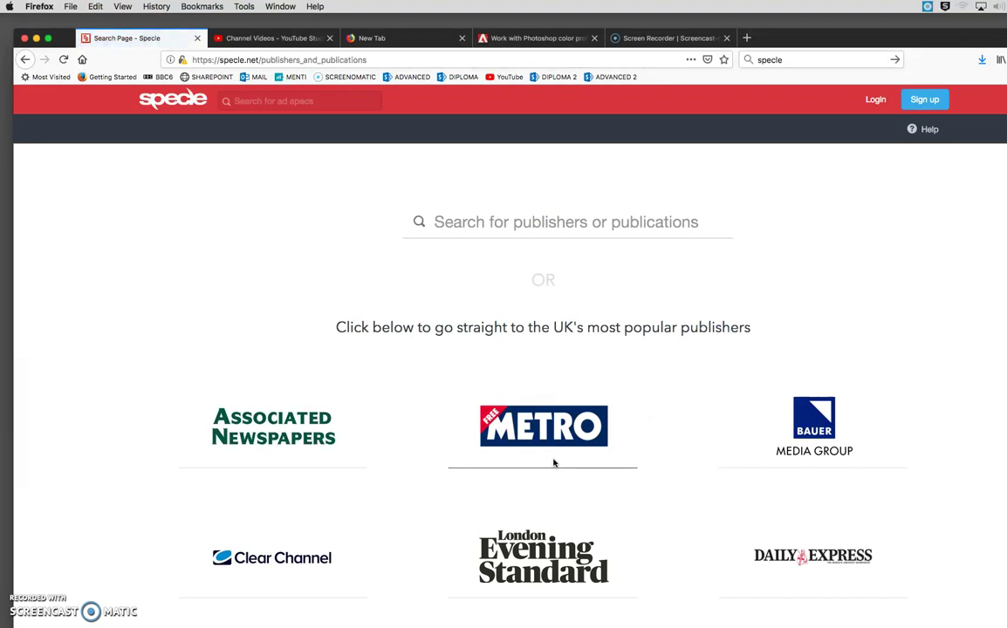
scroll(553, 464, "down", 1)
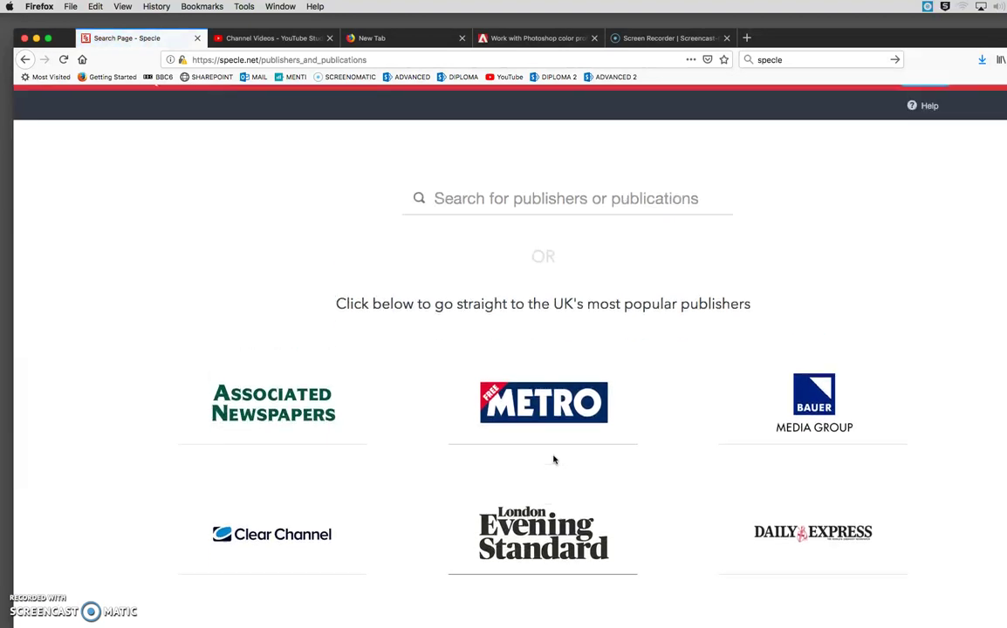
Go back to the Specle home page and reopen the publishers and publications page.
left_click(25, 60)
scroll(477, 270, "up", 10)
scroll(476, 273, "down", 15)
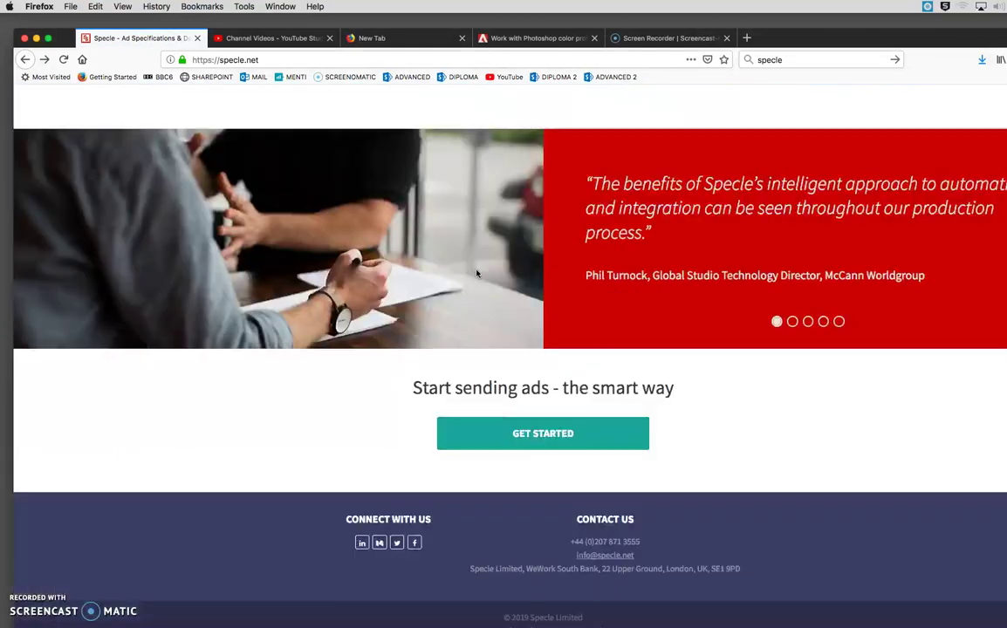
left_click(544, 436)
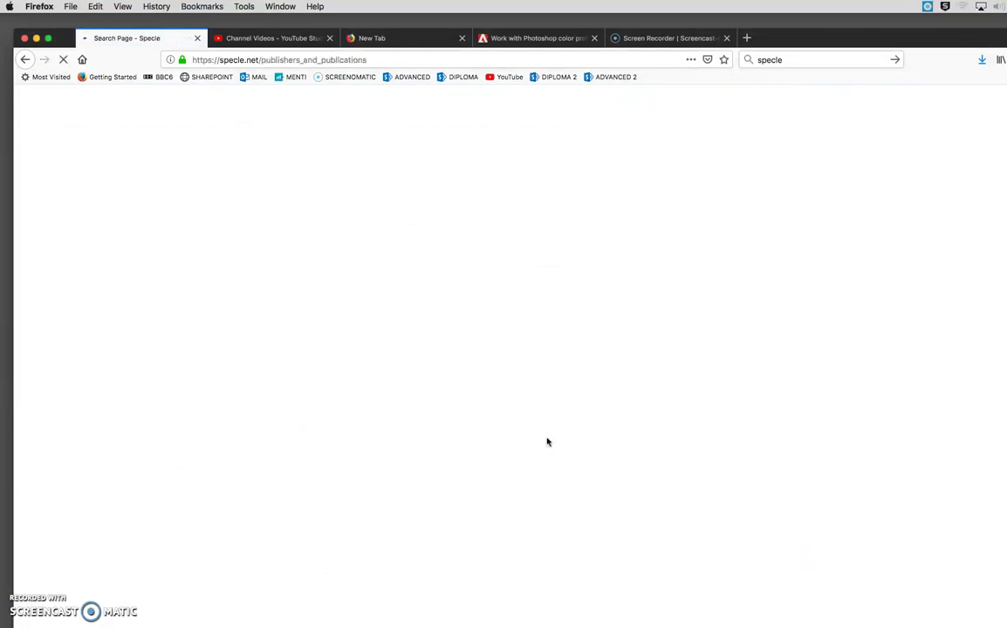
Find The Guardian among the popular publishers and open its list of publications.
scroll(547, 441, "down", 8)
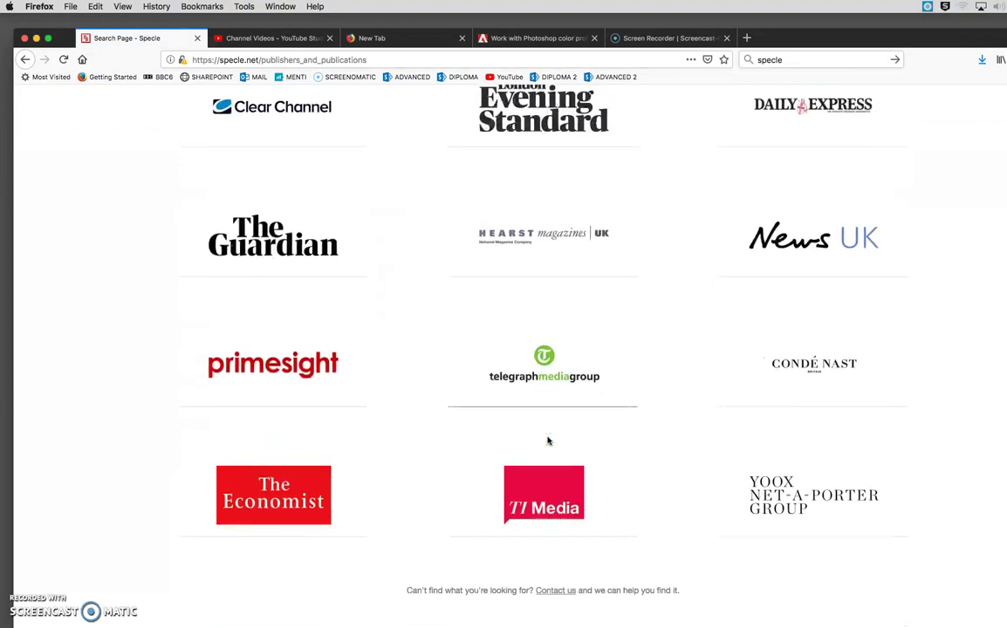
left_click(275, 268)
left_click(268, 231)
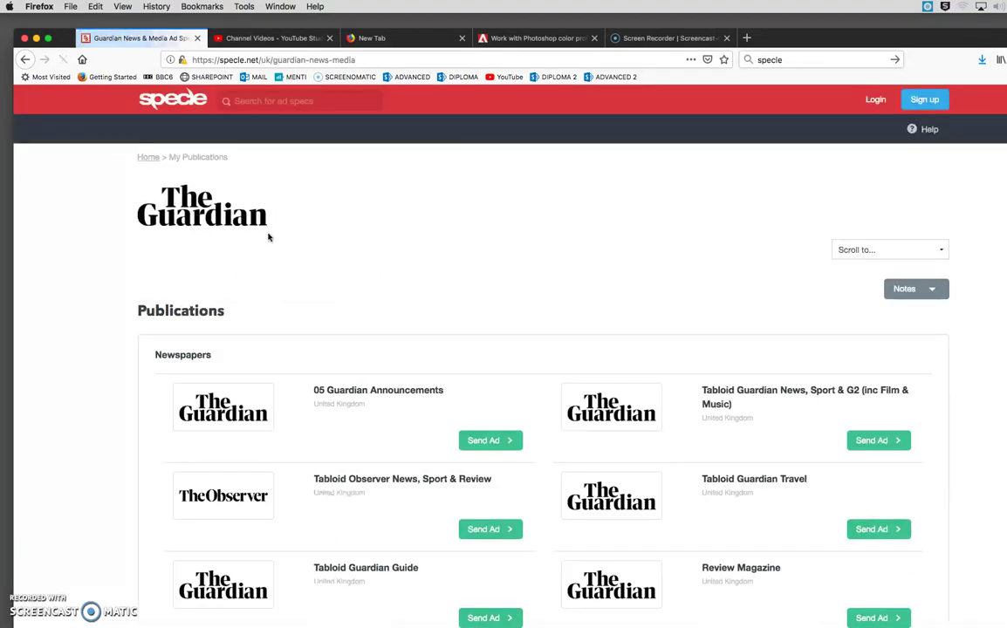
Review The Guardian's newspaper titles and open the specifications for Tabloid Guardian News, Sport & G2 (inc Film & Music).
left_click(569, 496)
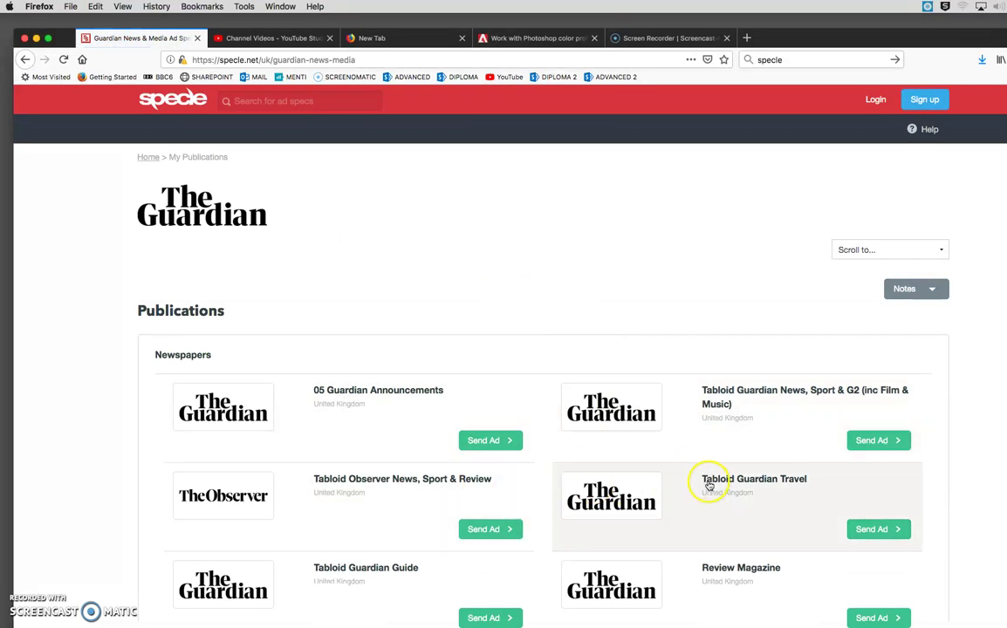
scroll(710, 486, "down", 7)
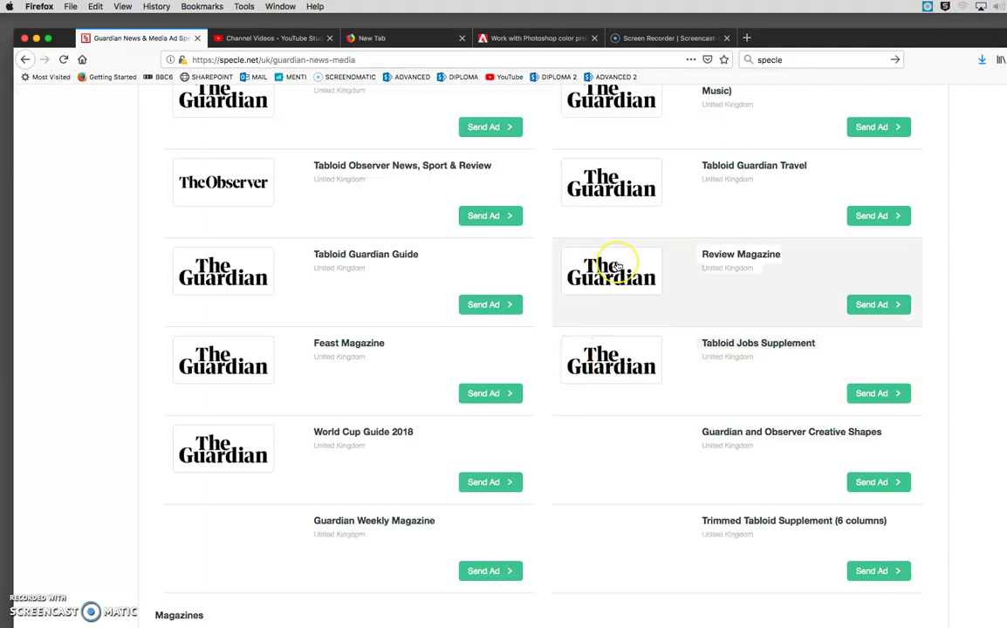
scroll(617, 267, "up", 3)
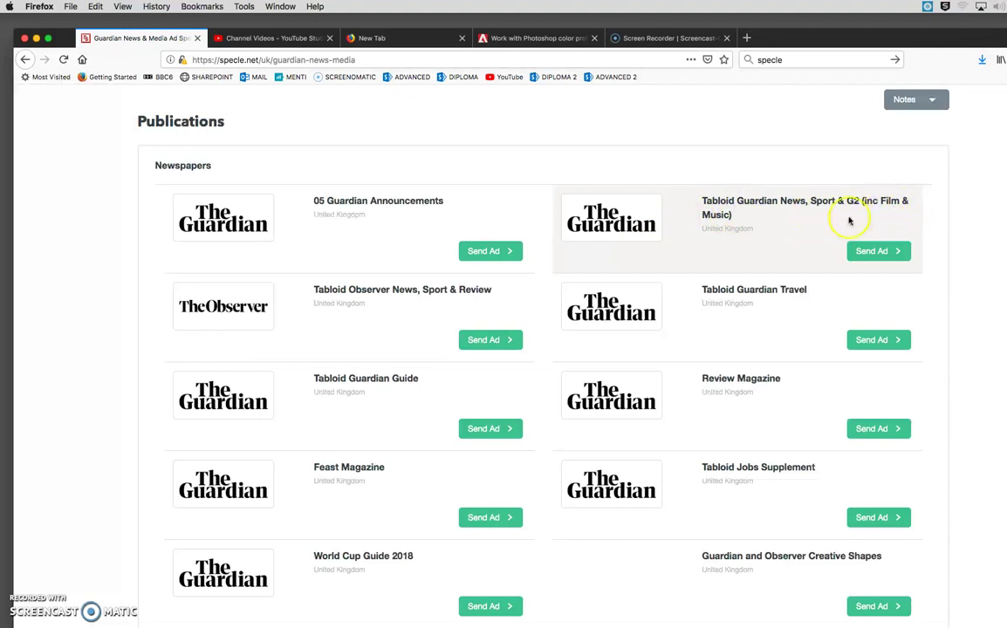
left_click(712, 210)
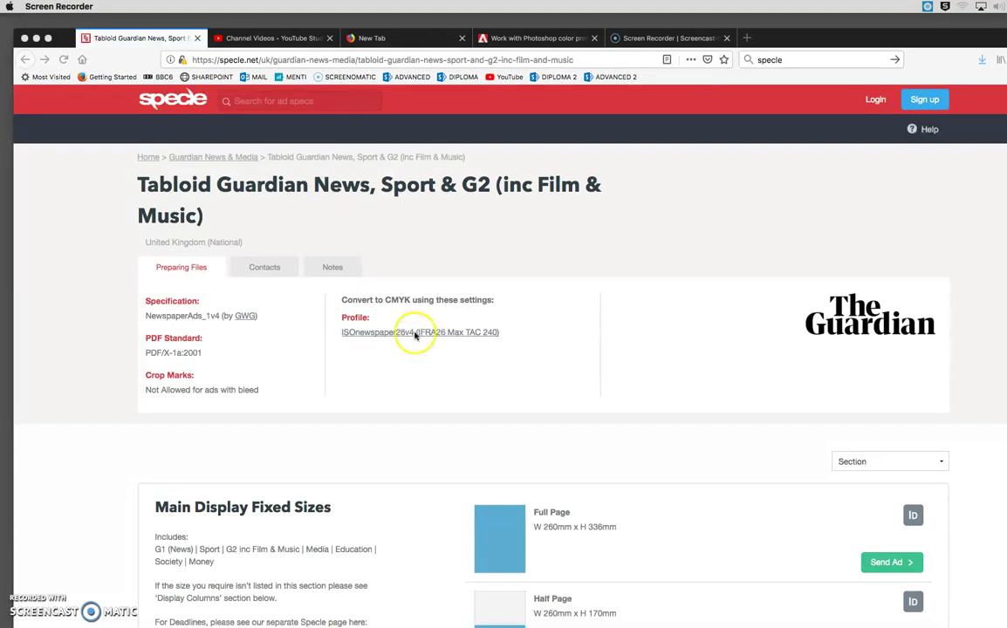
Switch to Finder and select the ISOnewspaper26v4.icc profile in the Downloads folder.
mouse_move(135, 618)
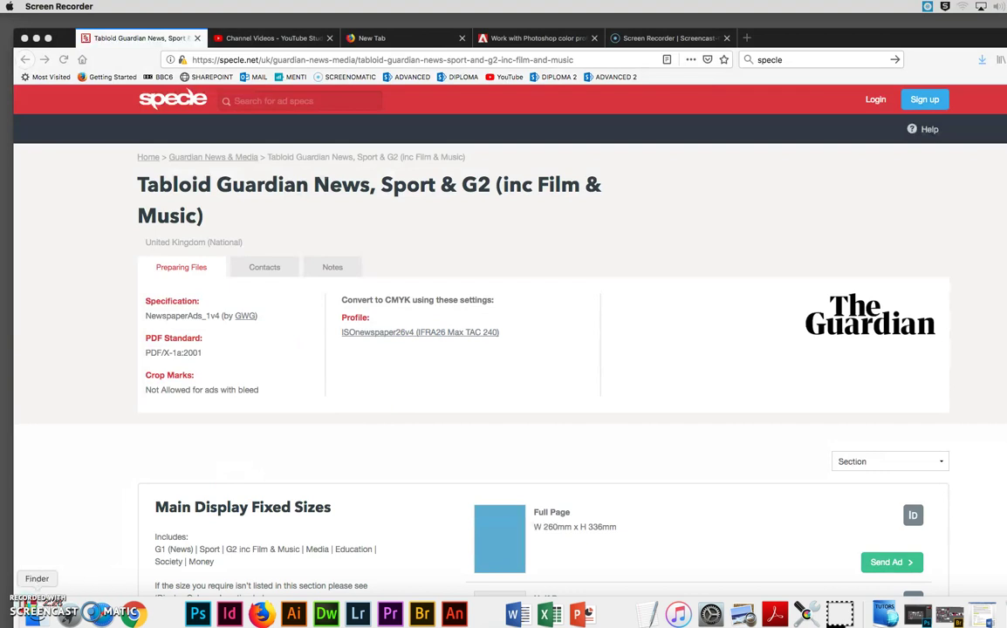
left_click(40, 618)
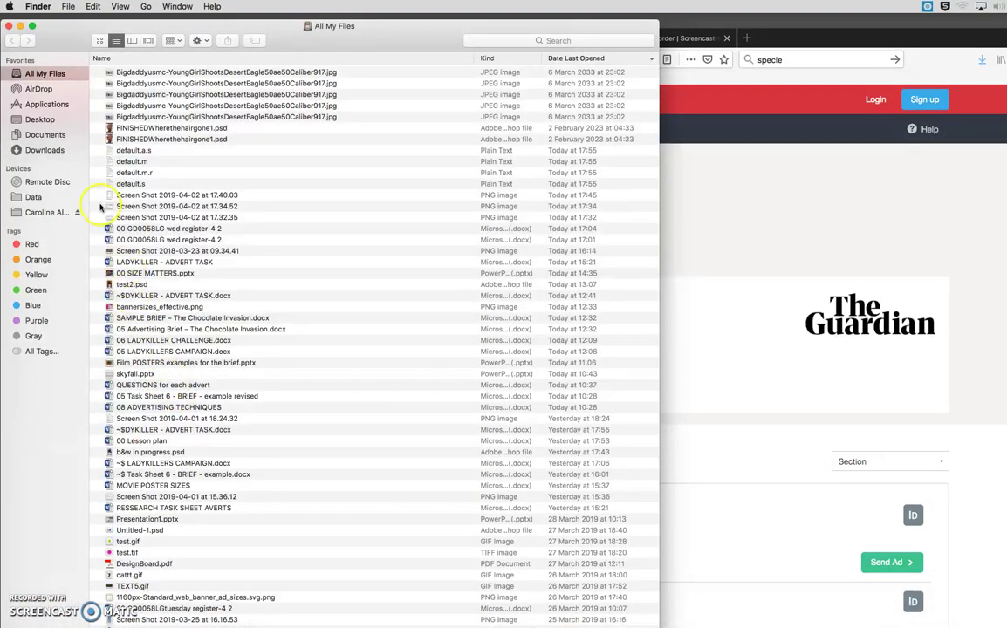
left_click(45, 151)
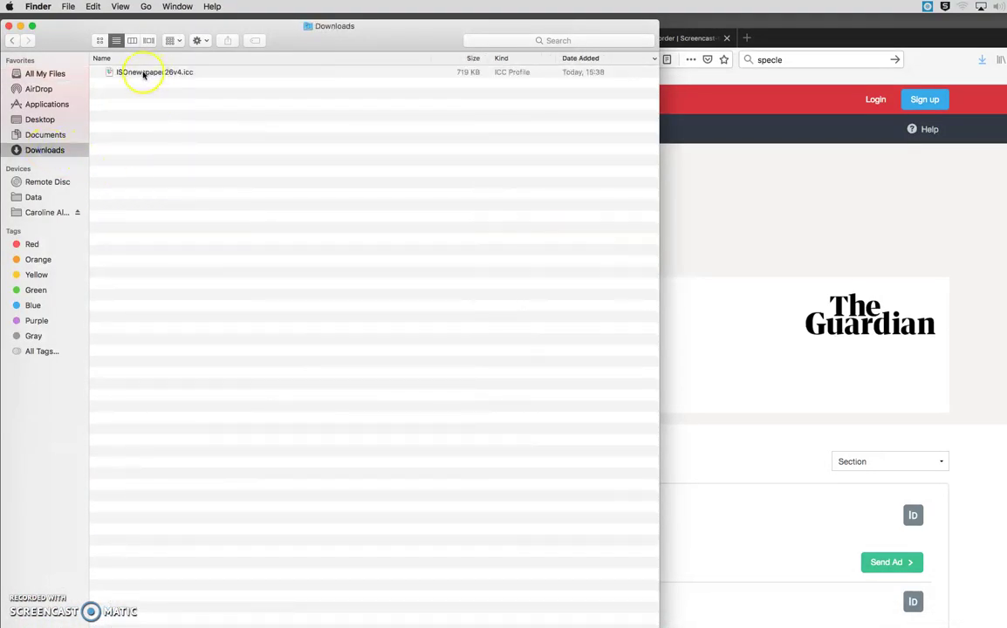
left_click(107, 73)
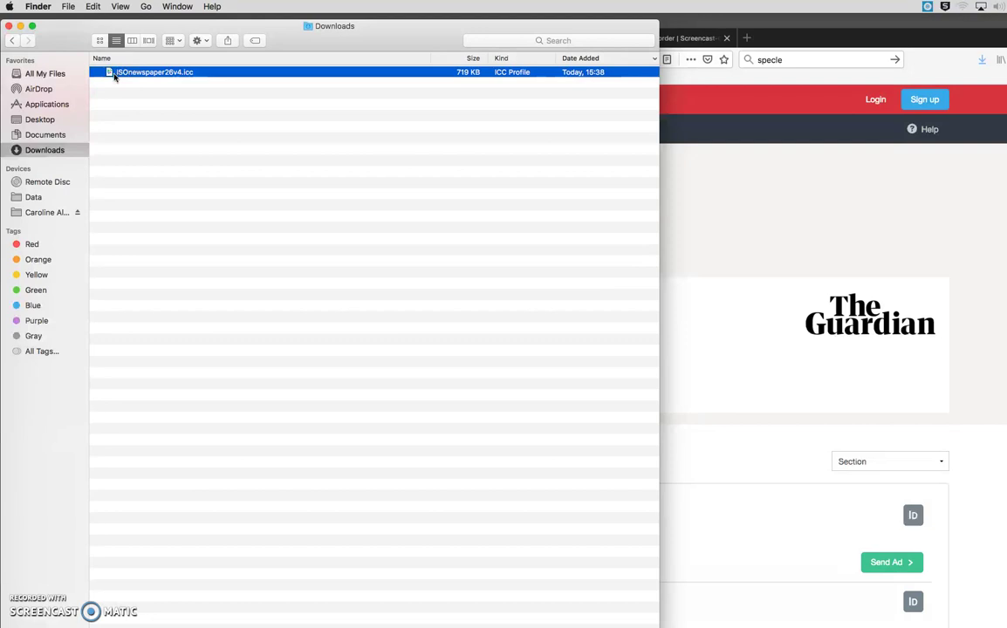
left_click_drag(70, 46, 70, 36)
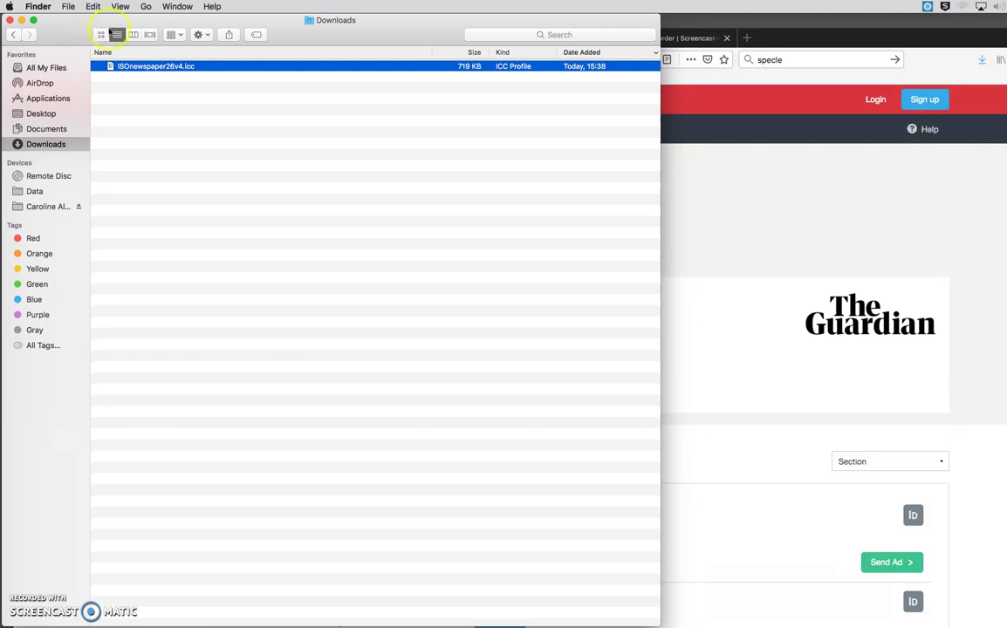
left_click_drag(70, 27, 73, 35)
left_click(721, 24)
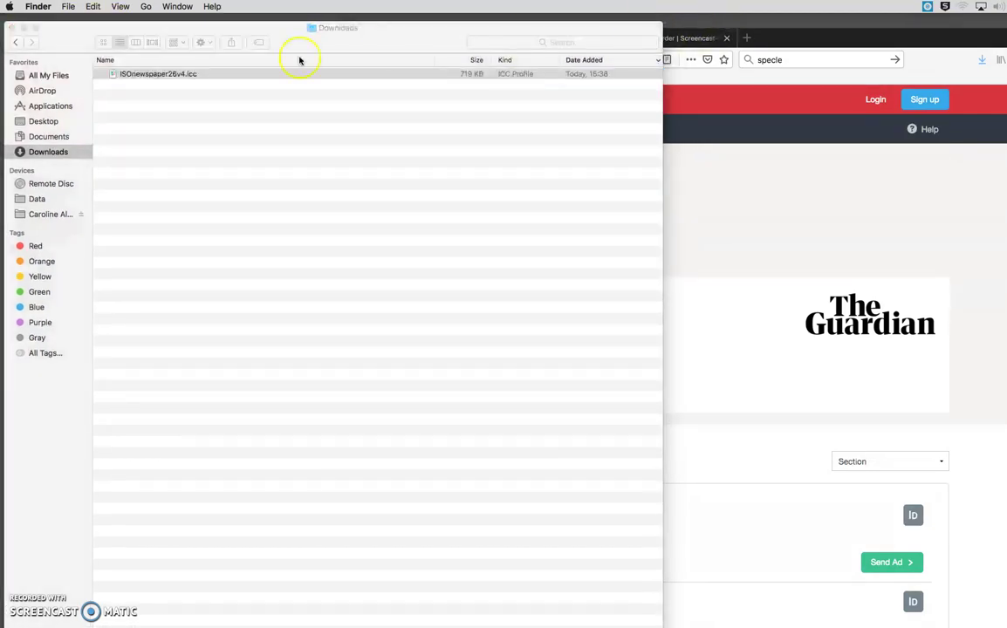
Browse the computer's Macintosh HD to the Settings folder in Library > Application Support > Adobe > Color.
left_click(144, 7)
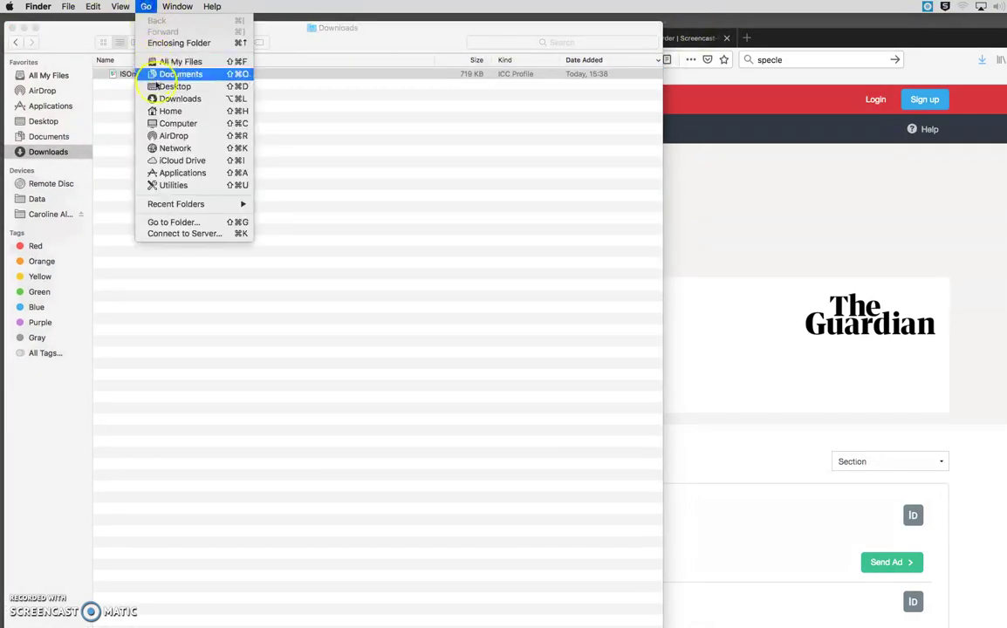
left_click(170, 124)
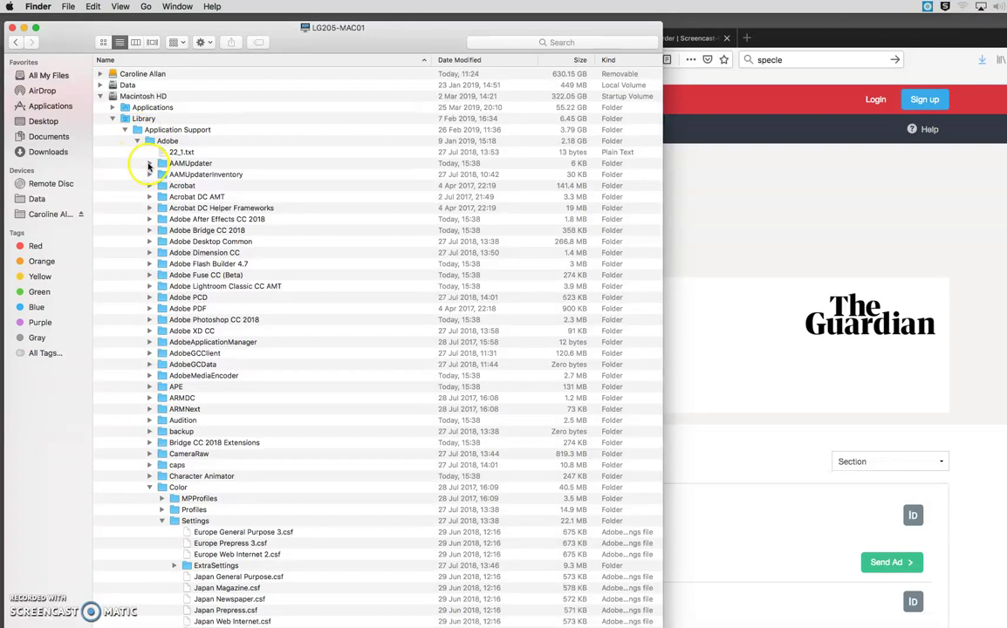
scroll(248, 188, "down", 5)
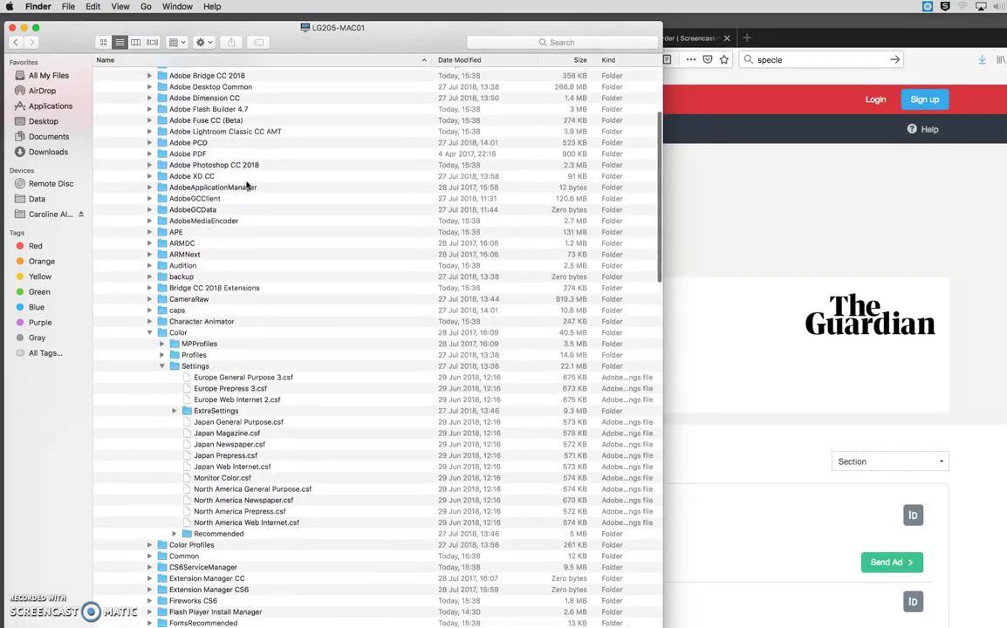
scroll(247, 186, "down", 5)
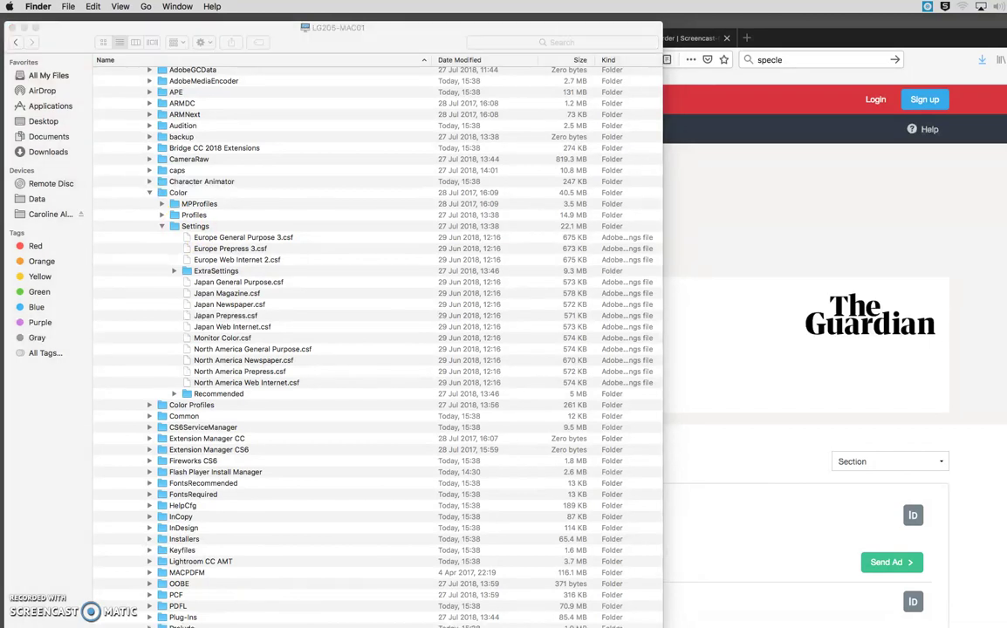
Open a second Finder window on the Downloads folder and try to move the ISOnewspaper26v4.icc profile.
key("super+n")
left_click(351, 167)
left_click(399, 87)
left_click_drag(400, 87, 707, 214)
left_click(589, 83)
Collapse the Settings and Color folders in the Adobe support directory and minimize that Finder window.
scroll(254, 281, "up", 3)
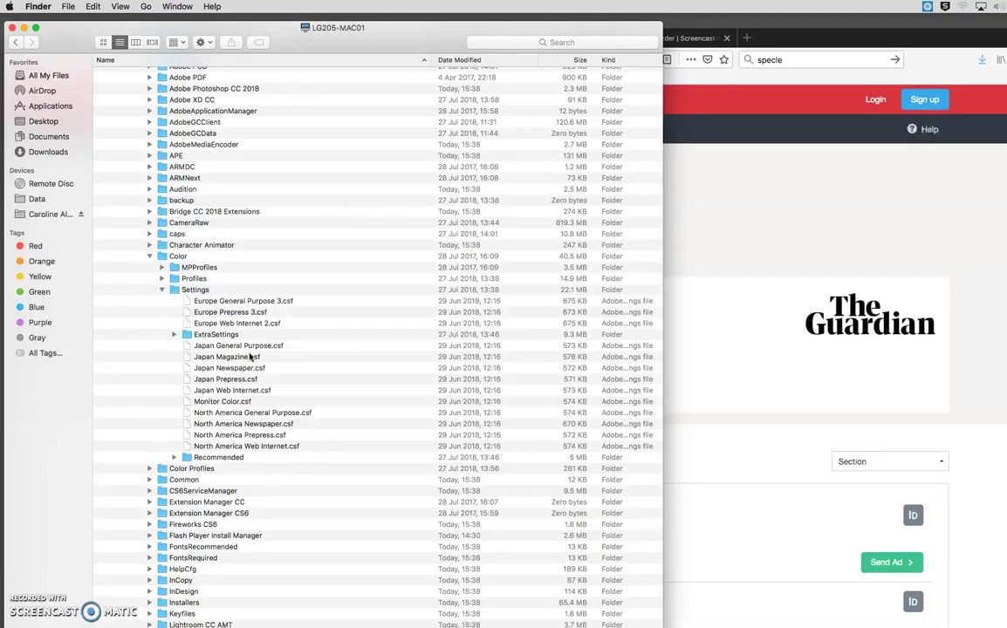
left_click(161, 289)
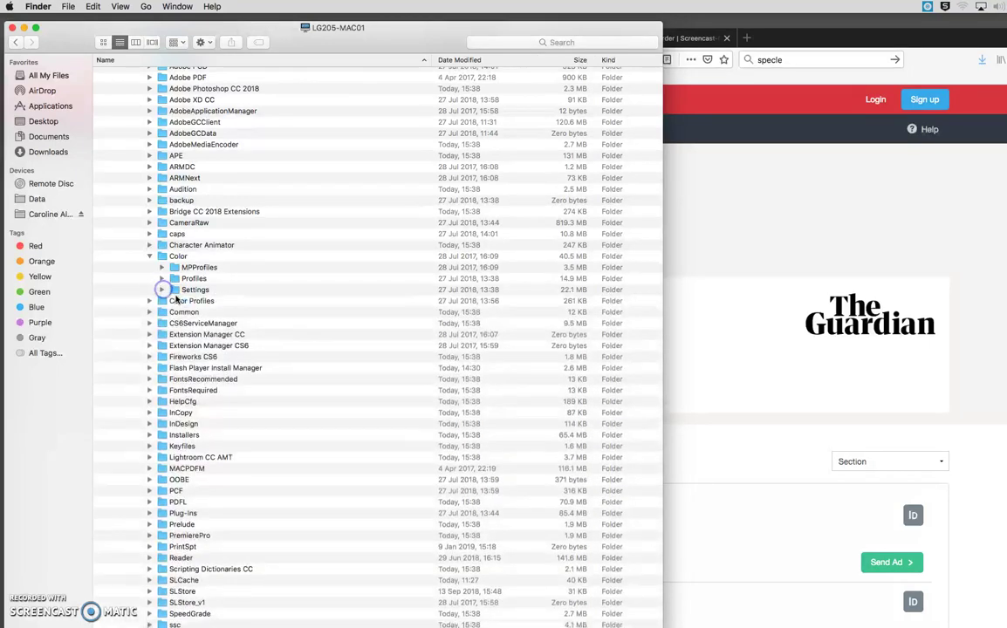
left_click(149, 256)
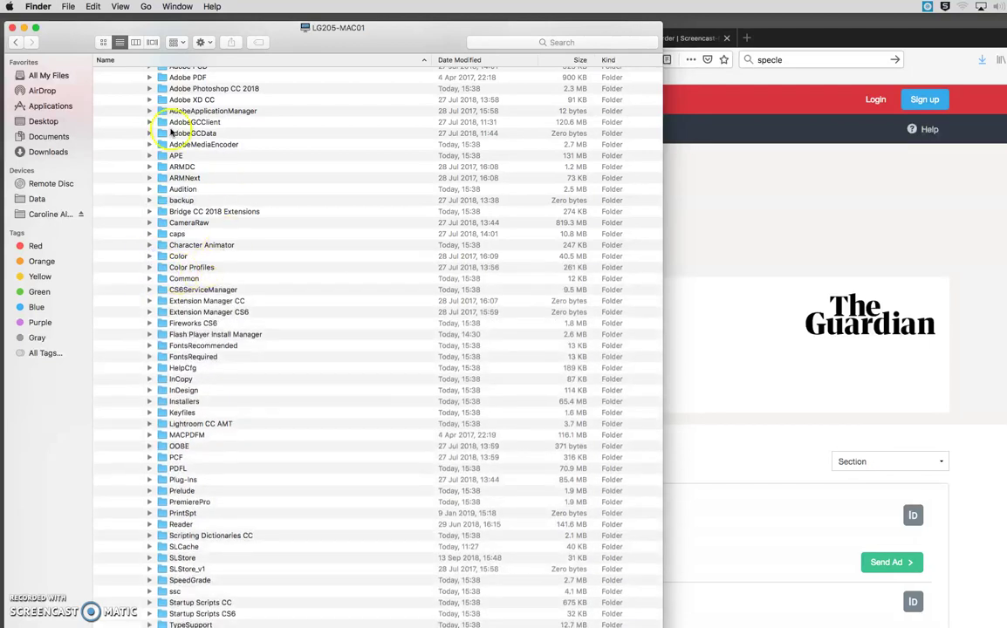
left_click(23, 28)
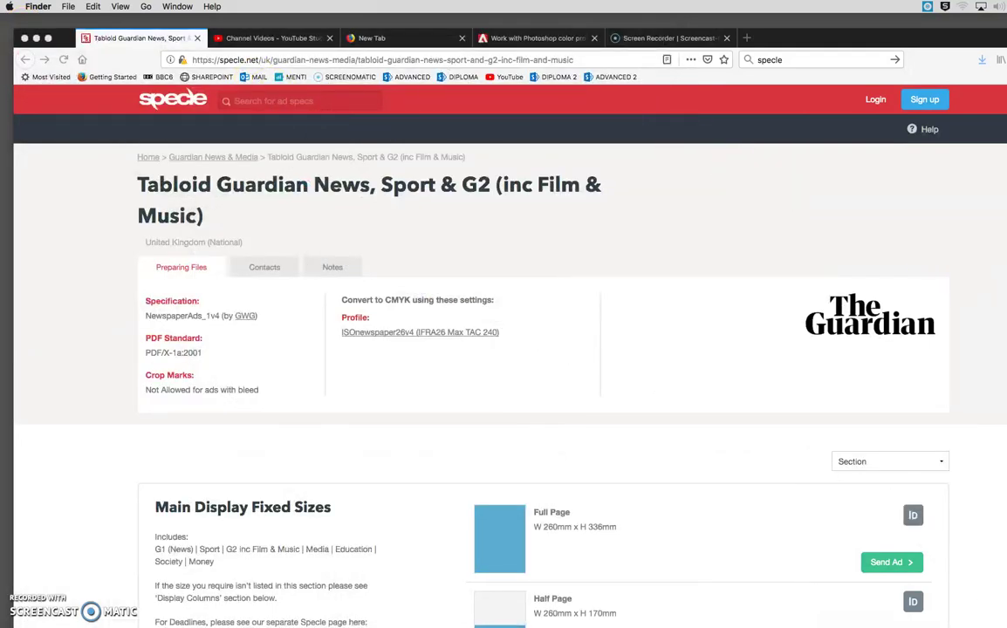
Open the ISOnewspaper26v4.icc profile from the Downloads folder in ColorSync Utility.
left_click(1004, 310)
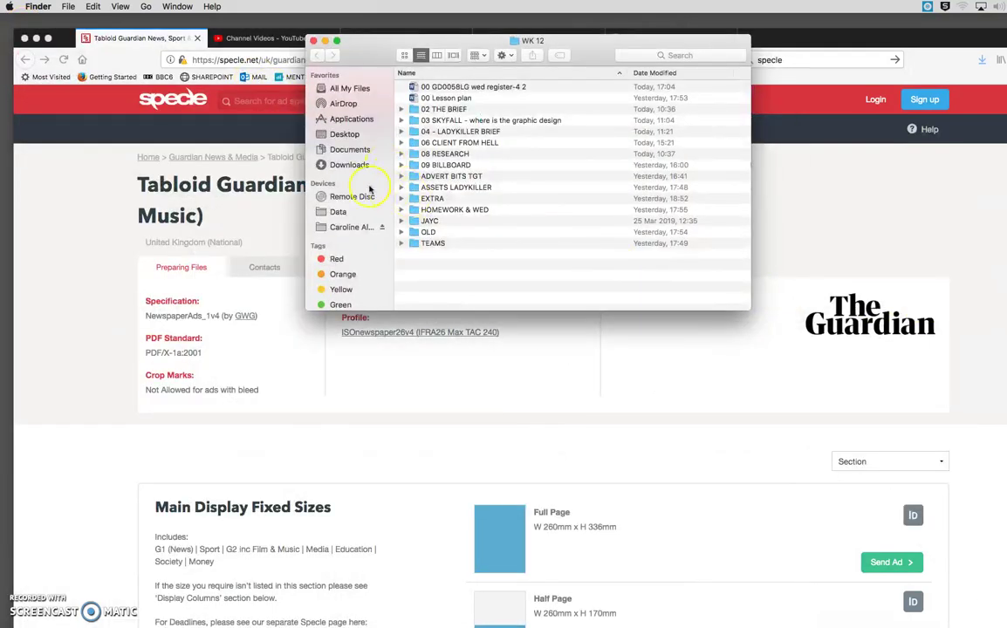
left_click(361, 166)
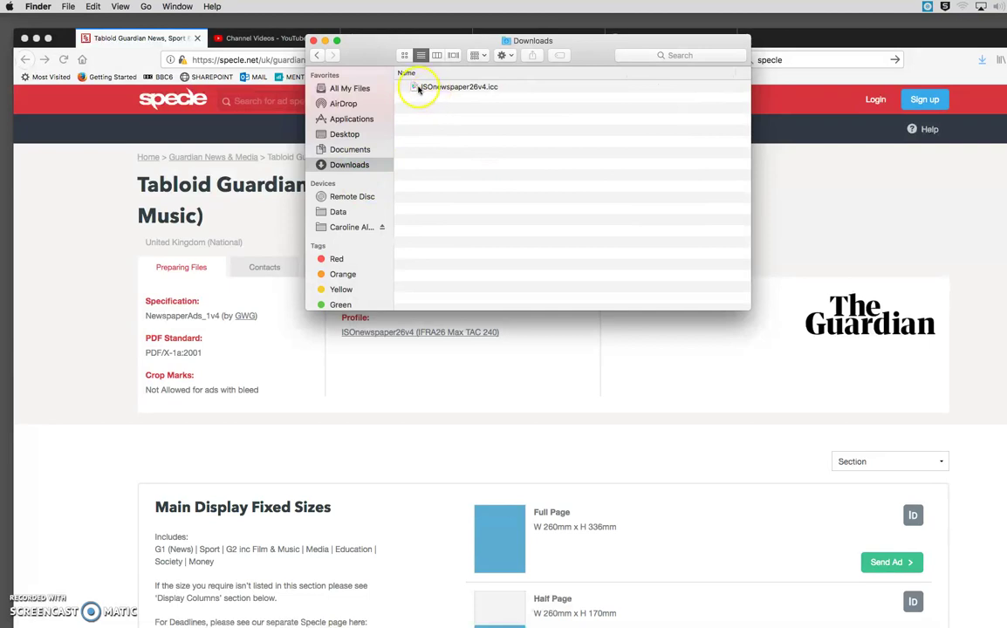
double_click(422, 87)
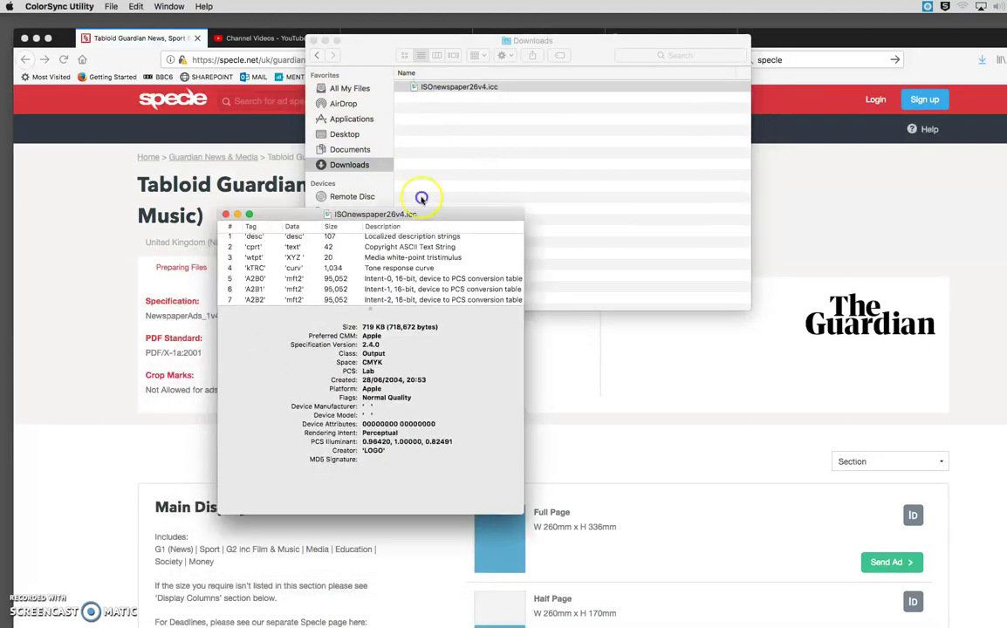
Clear the Downloads window away, examine the details of the ISOnewspaper26v4.icc profile and close its window.
left_click(406, 52)
left_click(318, 39)
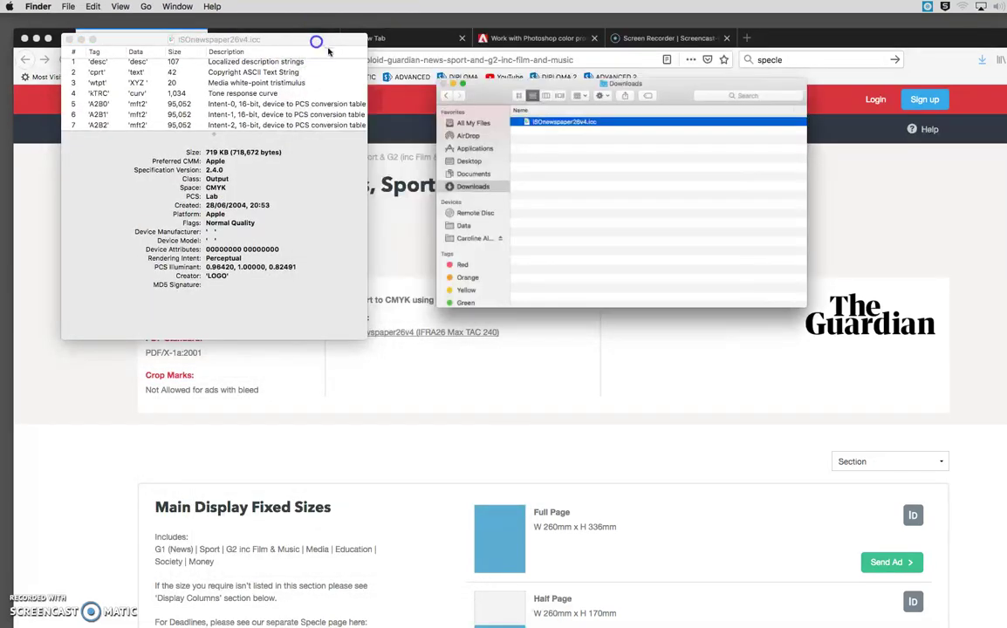
left_click_drag(308, 40, 430, 45)
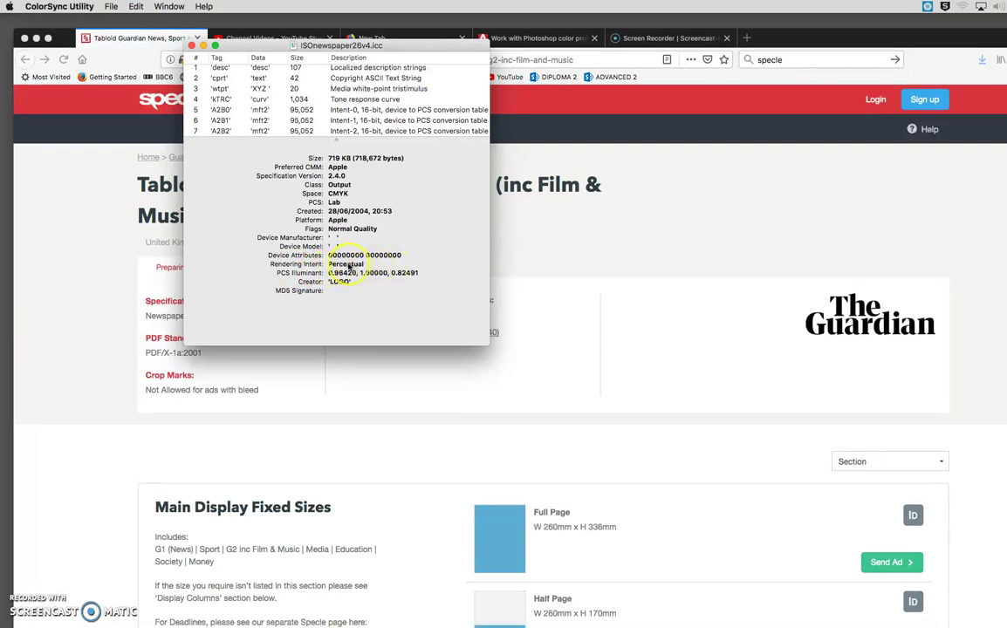
left_click(191, 44)
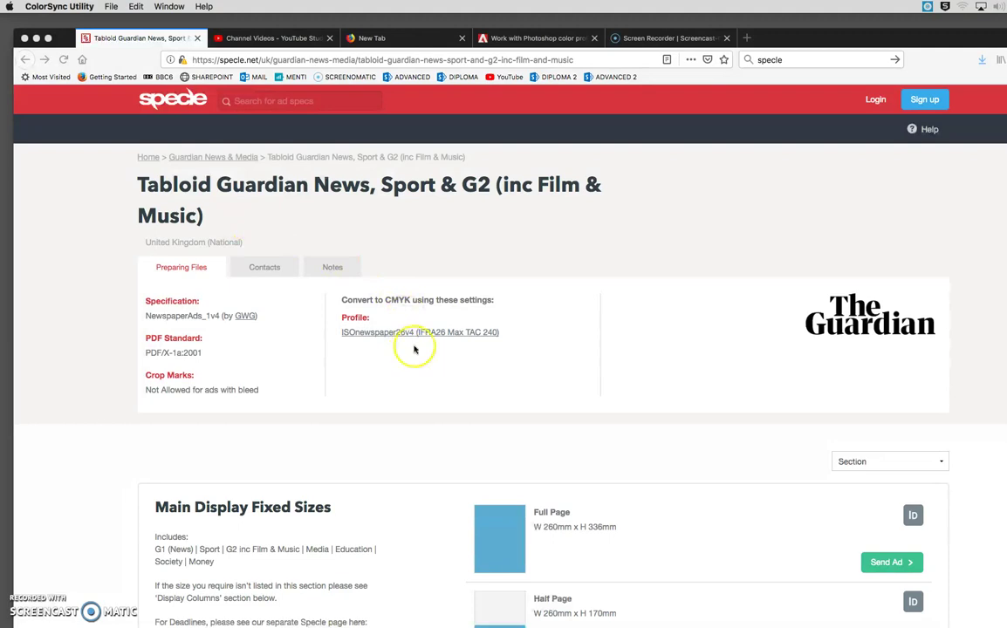
Examine the Tabloid Guardian's file preparation requirements and its Main Display Fixed Sizes on the Specle page.
scroll(434, 333, "down", 3)
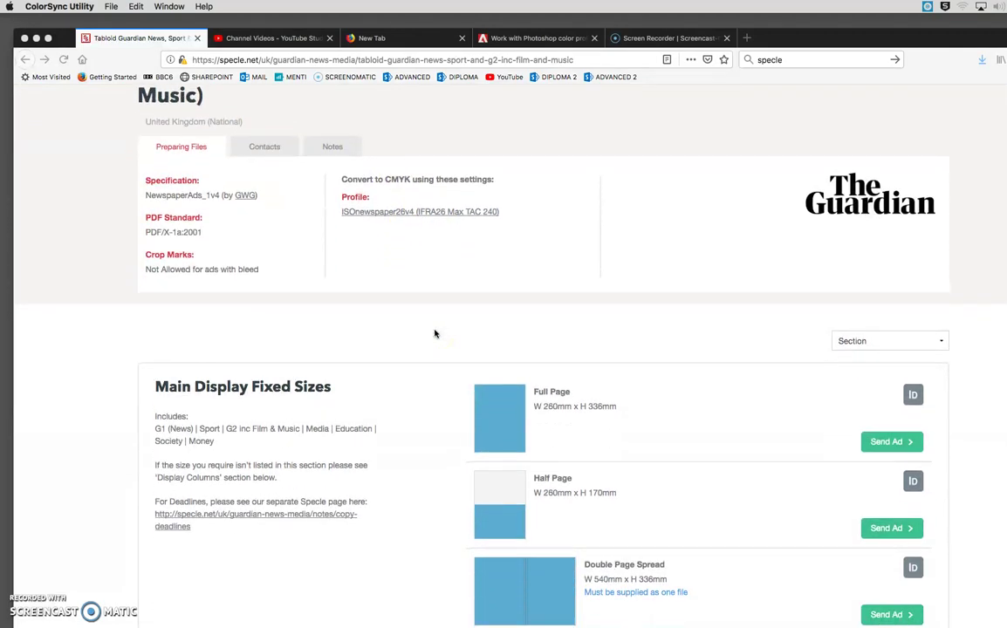
scroll(433, 333, "down", 1)
scroll(434, 332, "up", 1)
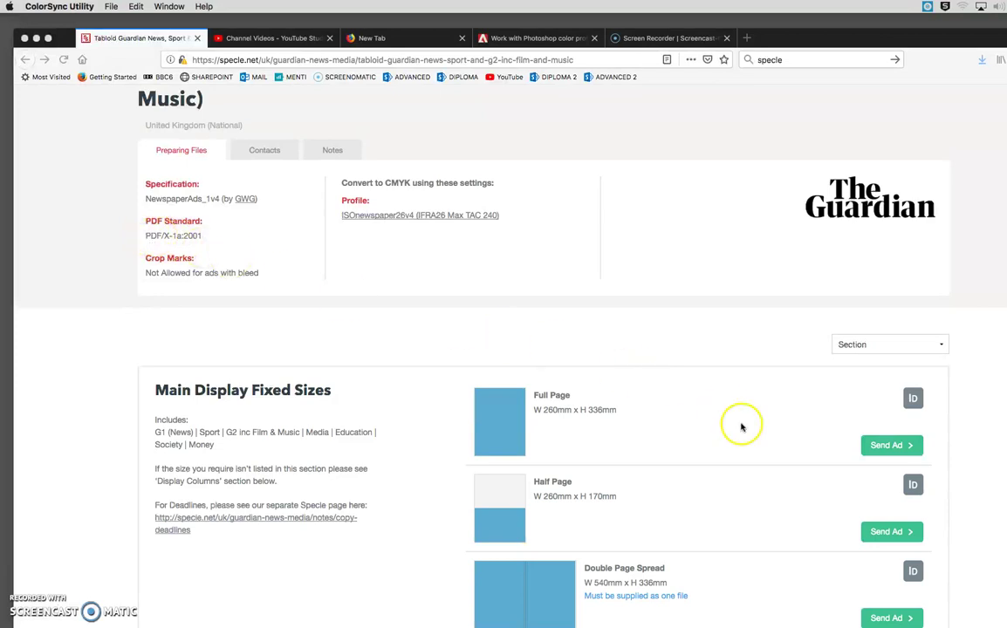
Reposition the browser window and read the Notes for the Tabloid Guardian on its Specle page.
left_click_drag(796, 36, 787, 22)
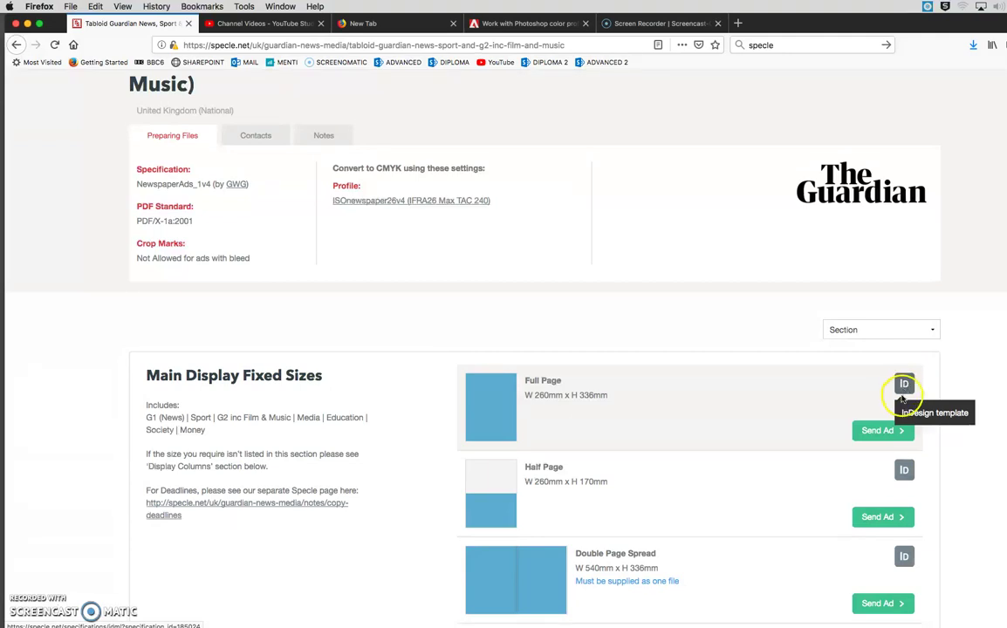
left_click(873, 441)
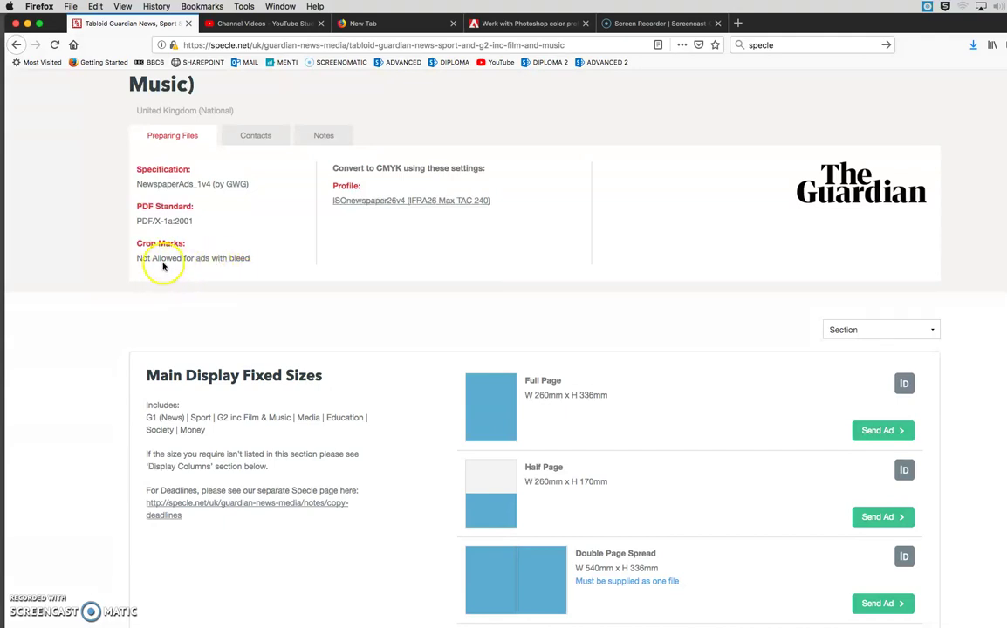
left_click(323, 137)
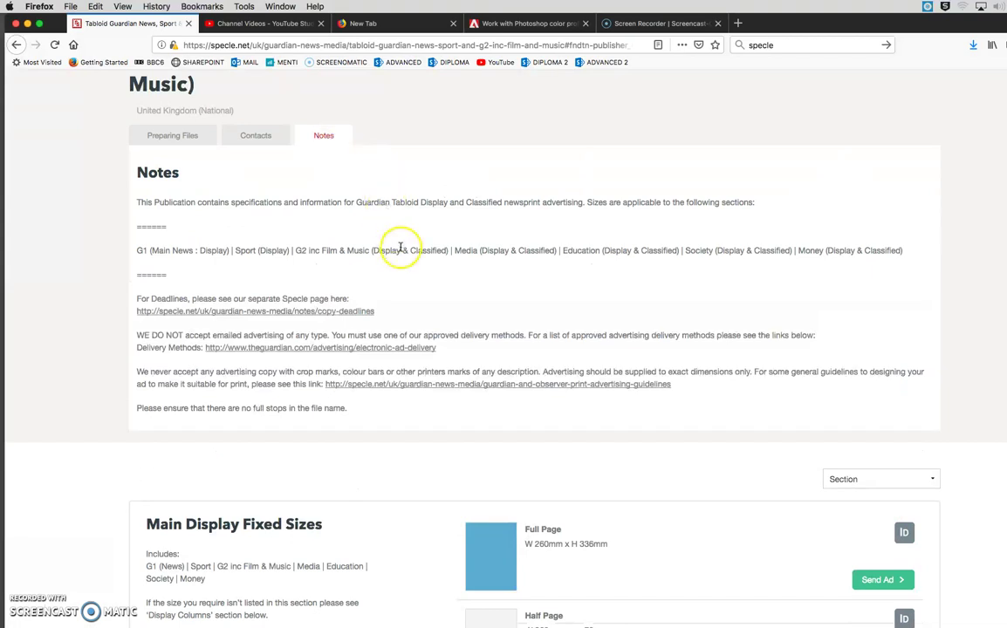
scroll(401, 249, "down", 3)
scroll(401, 249, "down", 1)
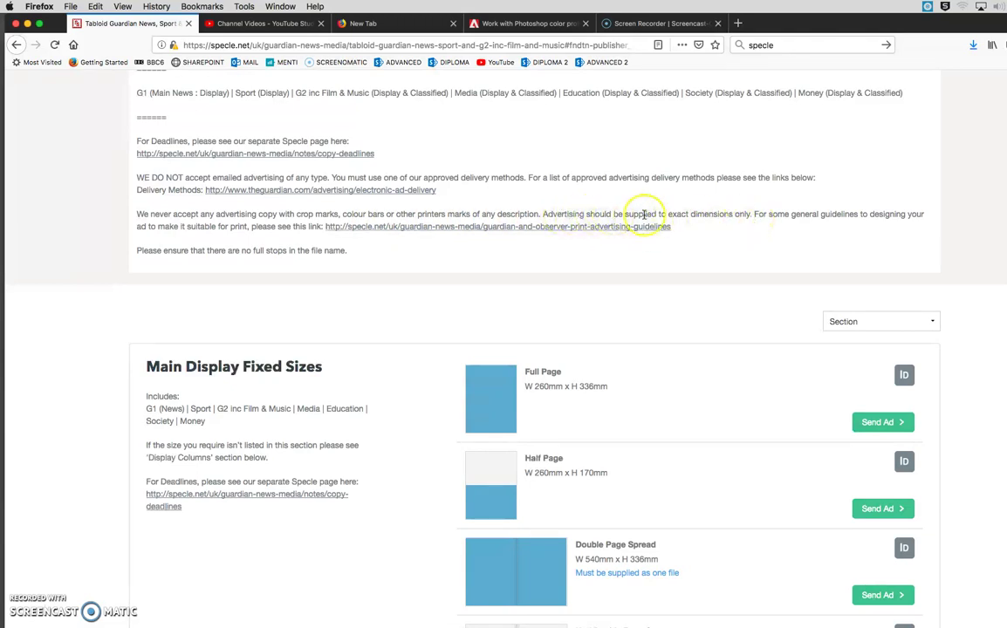
scroll(218, 97, "up", 5)
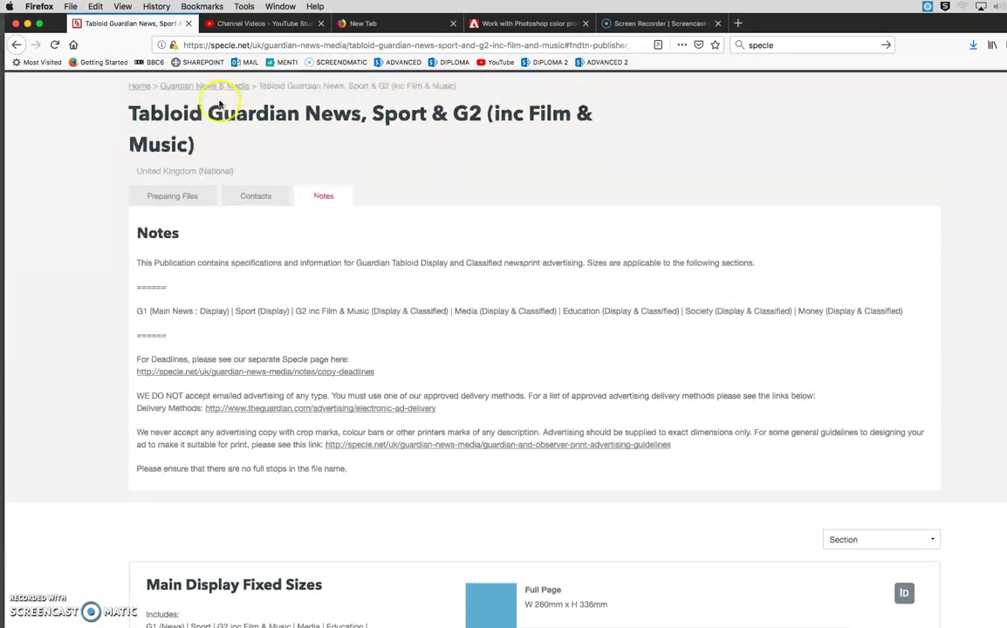
Compare the Tabloid Guardian's Preparing Files requirements with its Notes, and look over its Contacts details.
left_click(174, 253)
scroll(186, 259, "down", 4)
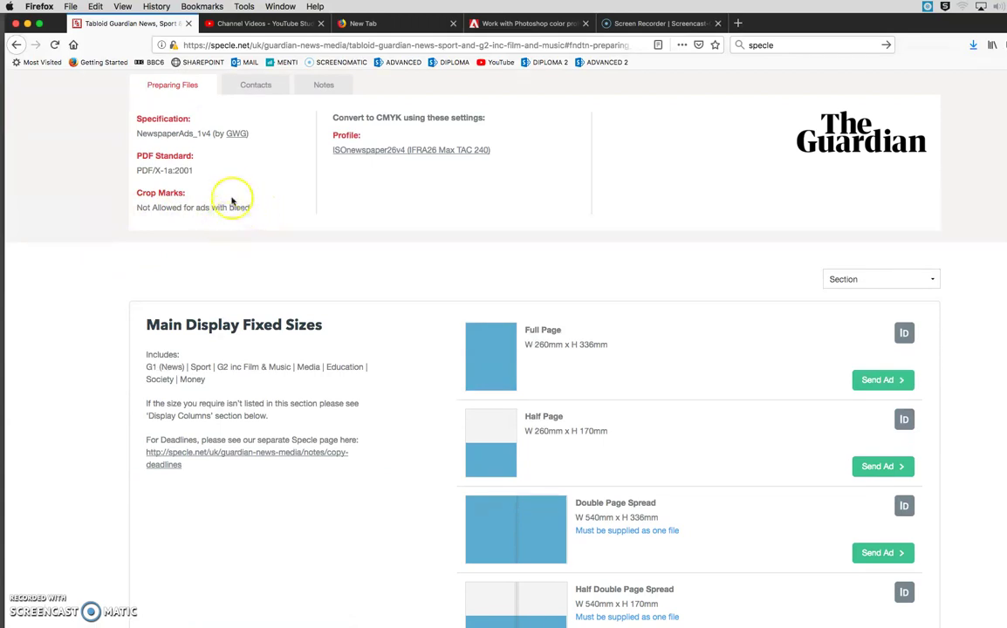
scroll(271, 196, "up", 1)
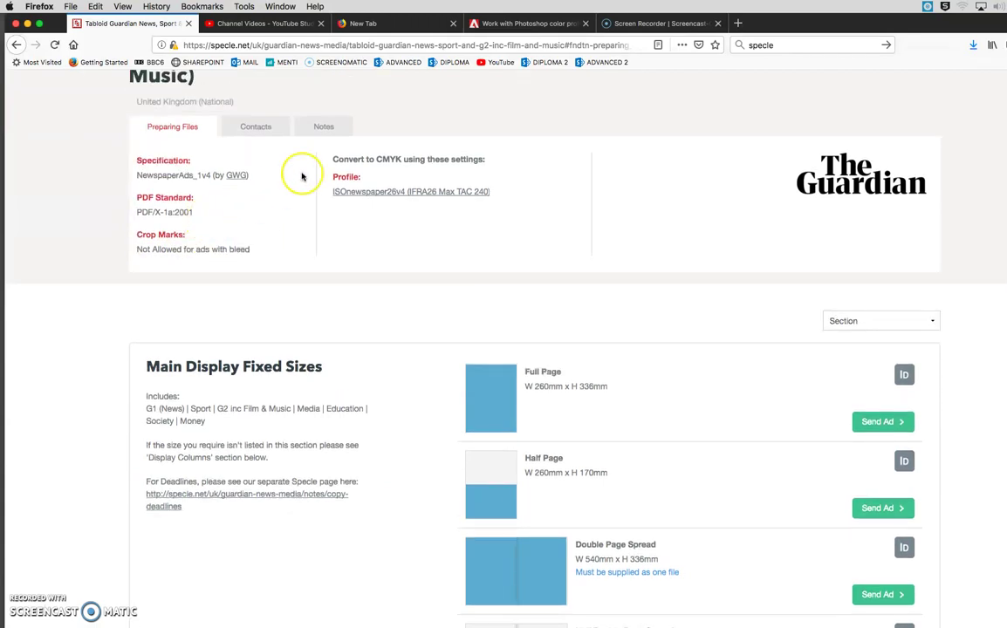
left_click(324, 126)
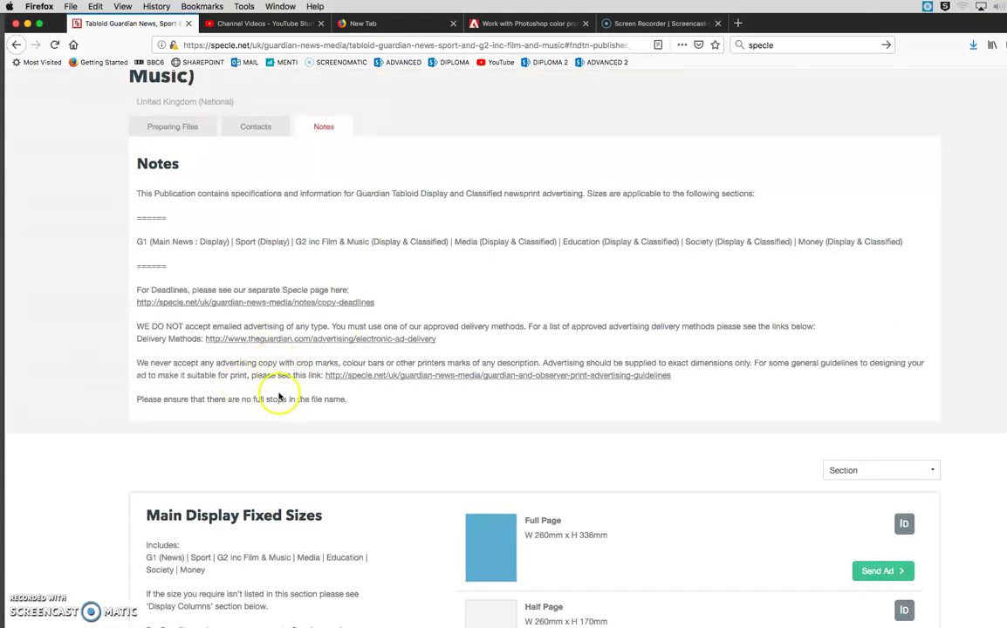
left_click(174, 127)
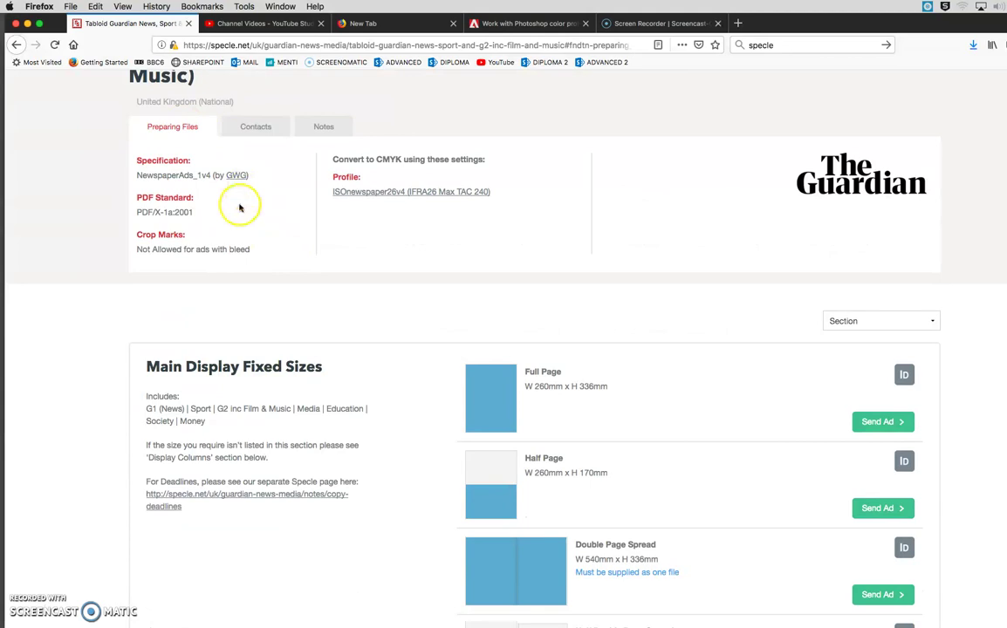
left_click(255, 128)
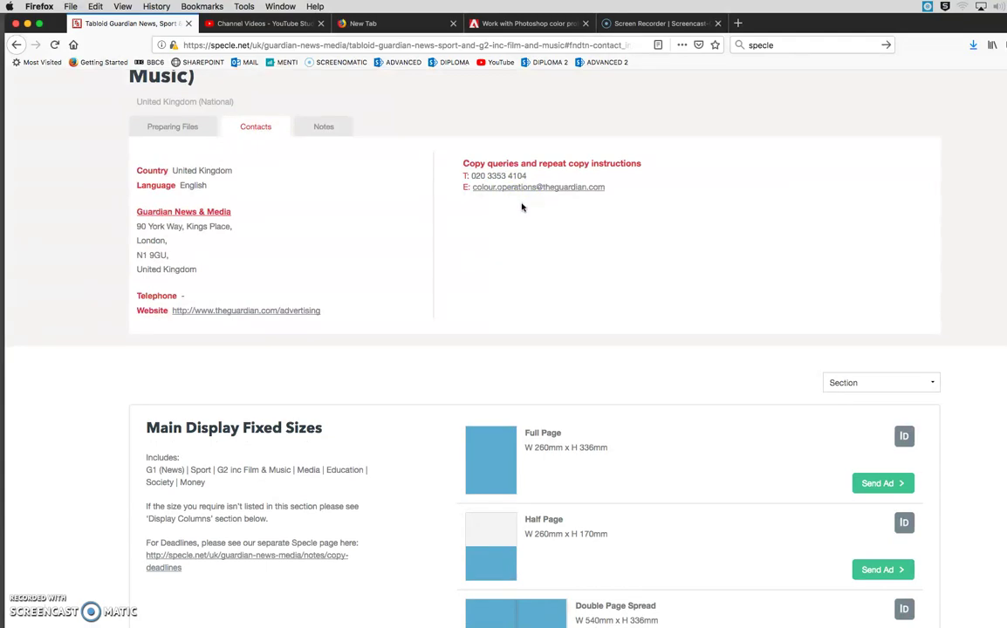
left_click(161, 127)
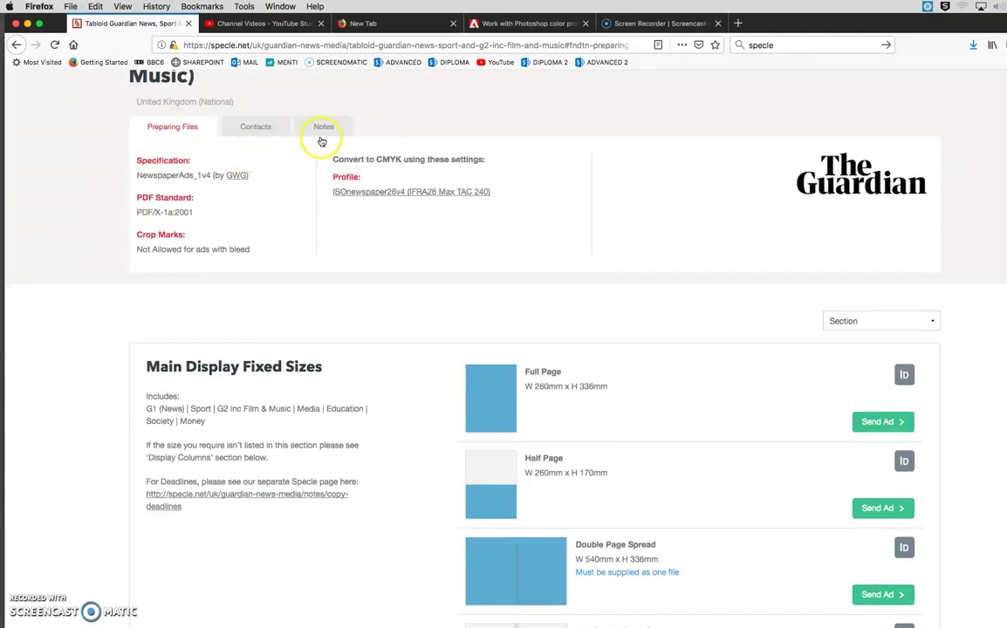
Examine the Main Display Fixed Sizes, particularly the 25 x 8 Fireplace format, and recheck the Notes.
scroll(340, 292, "down", 10)
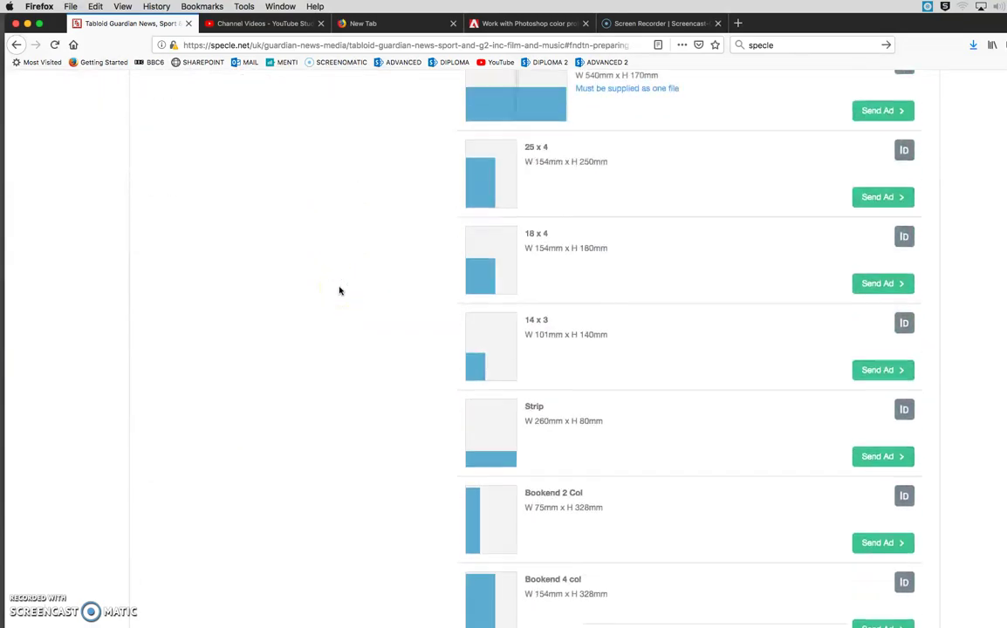
scroll(340, 291, "down", 5)
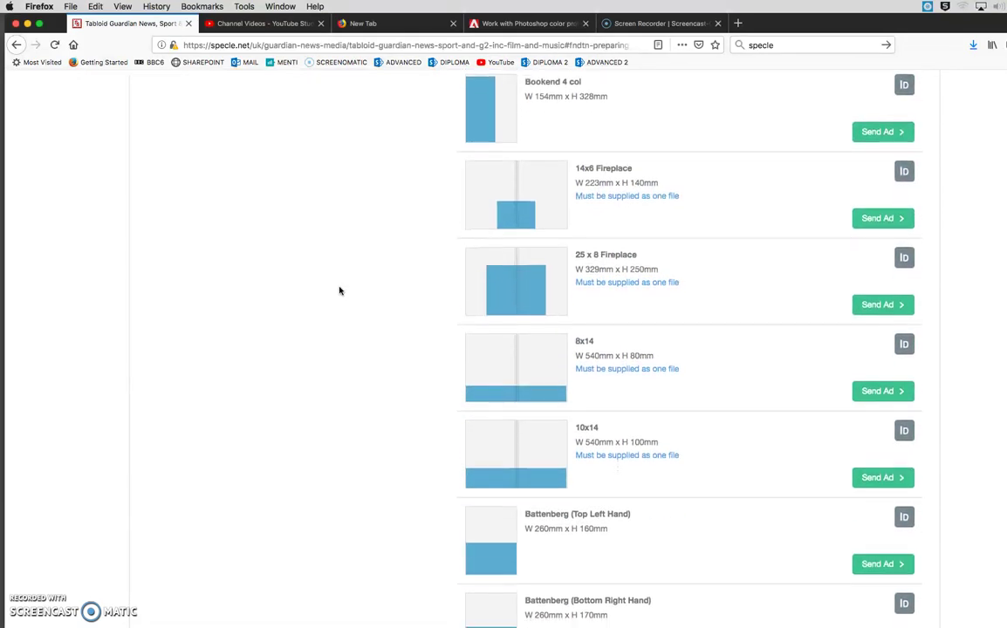
scroll(341, 291, "up", 2)
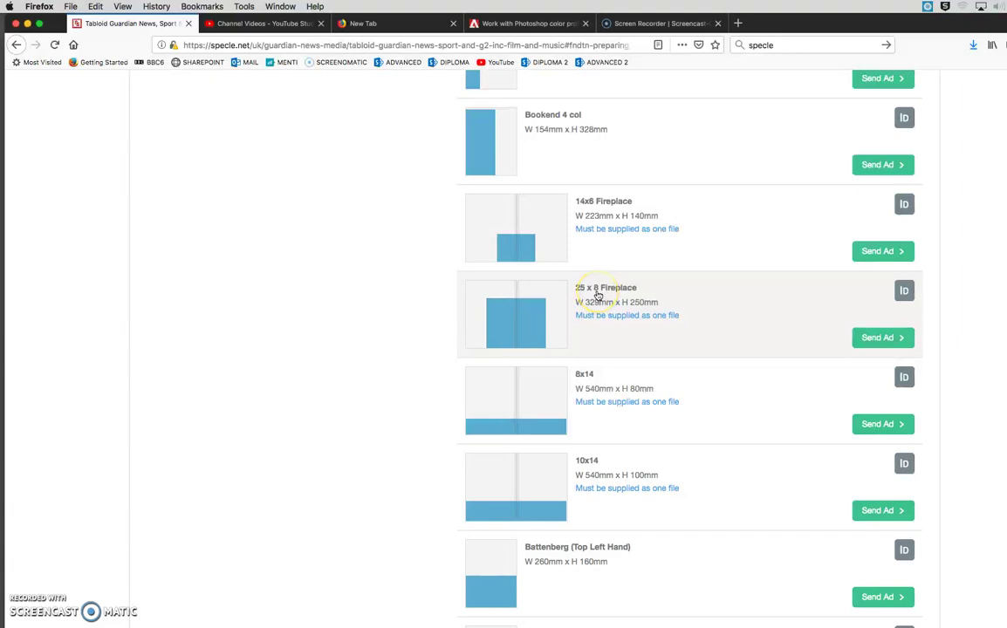
left_click(528, 319)
scroll(331, 288, "up", 15)
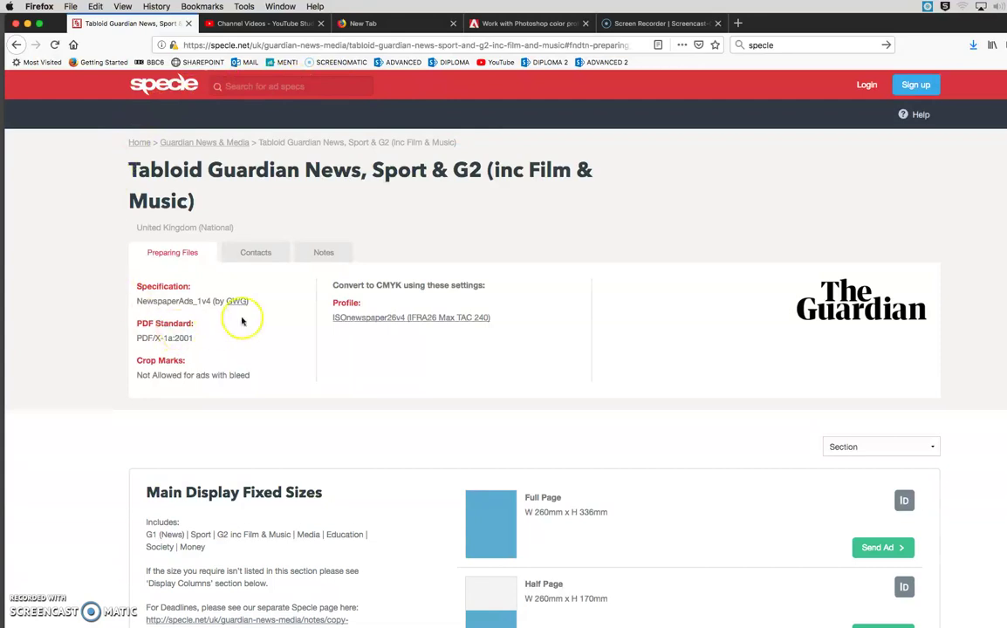
left_click(319, 252)
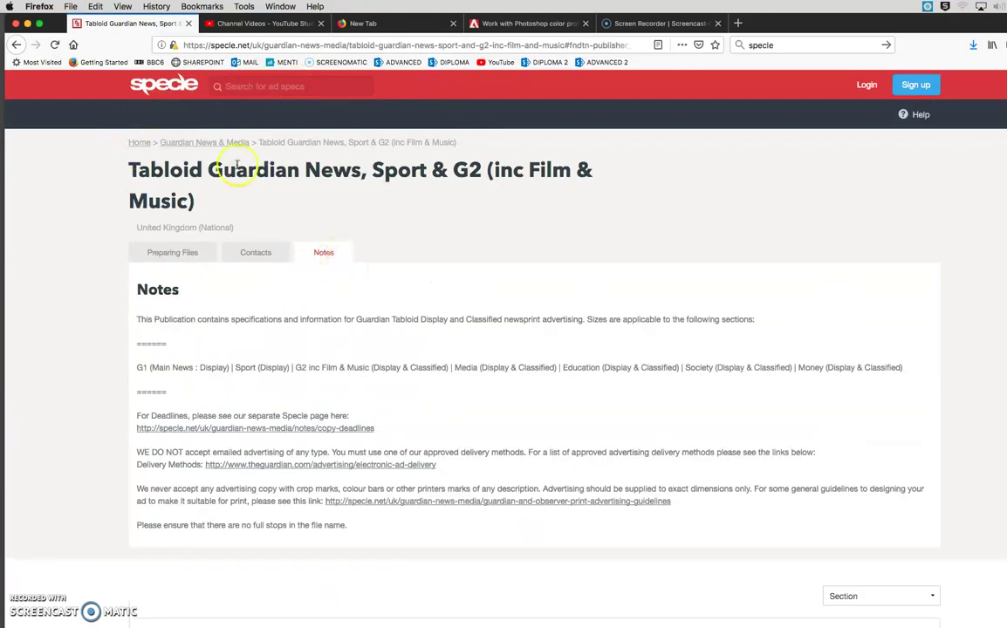
left_click(174, 253)
Download the InDesign template for the 25 x 8 Fireplace ad size, saving the IDML file instead of opening it.
scroll(251, 270, "down", 10)
scroll(251, 270, "down", 15)
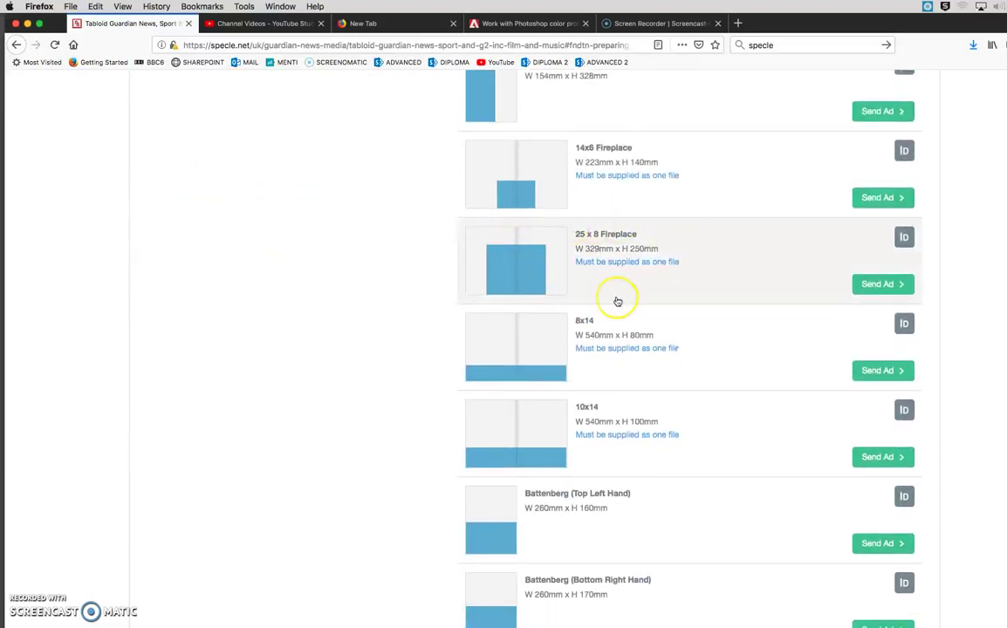
left_click(524, 265)
left_click(334, 185)
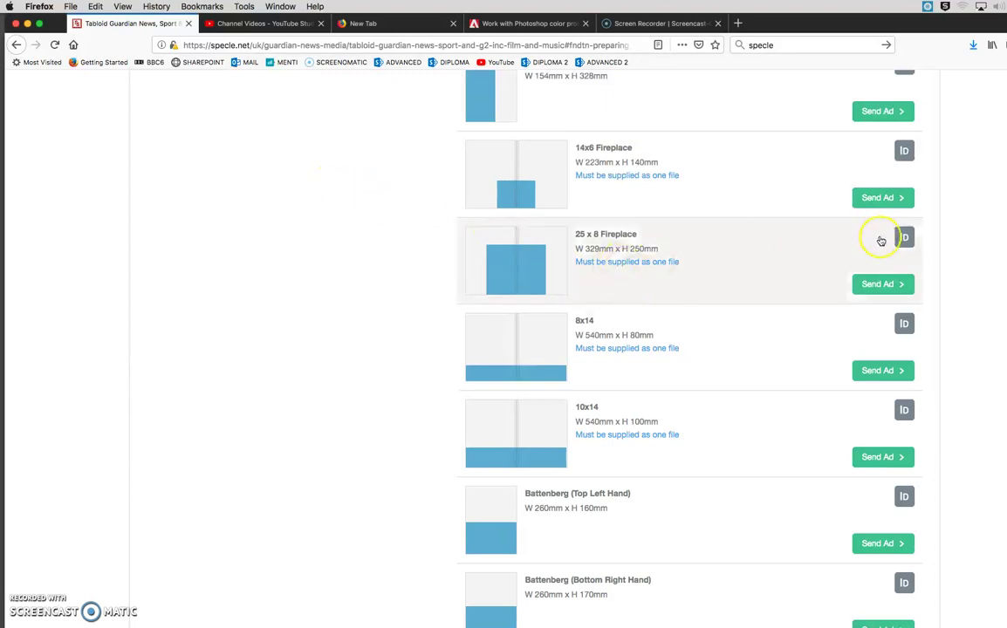
left_click(904, 239)
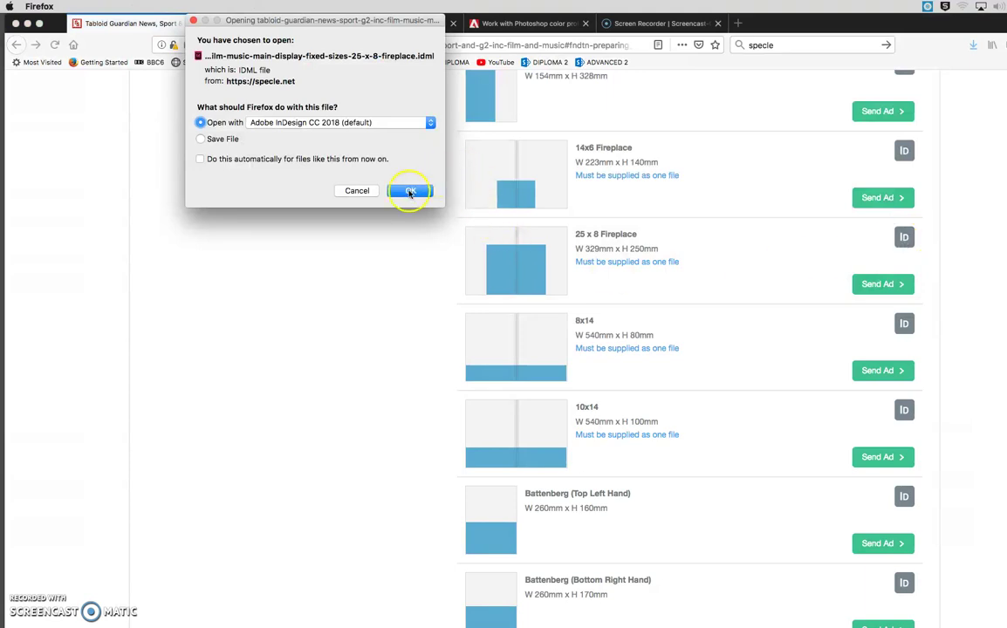
left_click(202, 139)
left_click(410, 191)
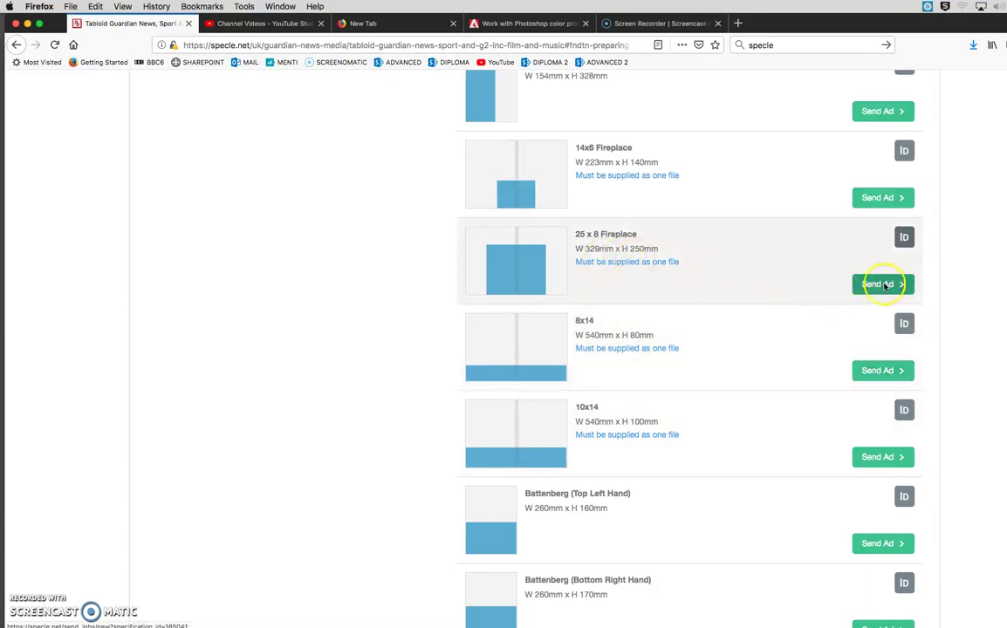
Step back through the Tabloid Guardian page history and go to the Specle home page.
scroll(742, 275, "up", 20)
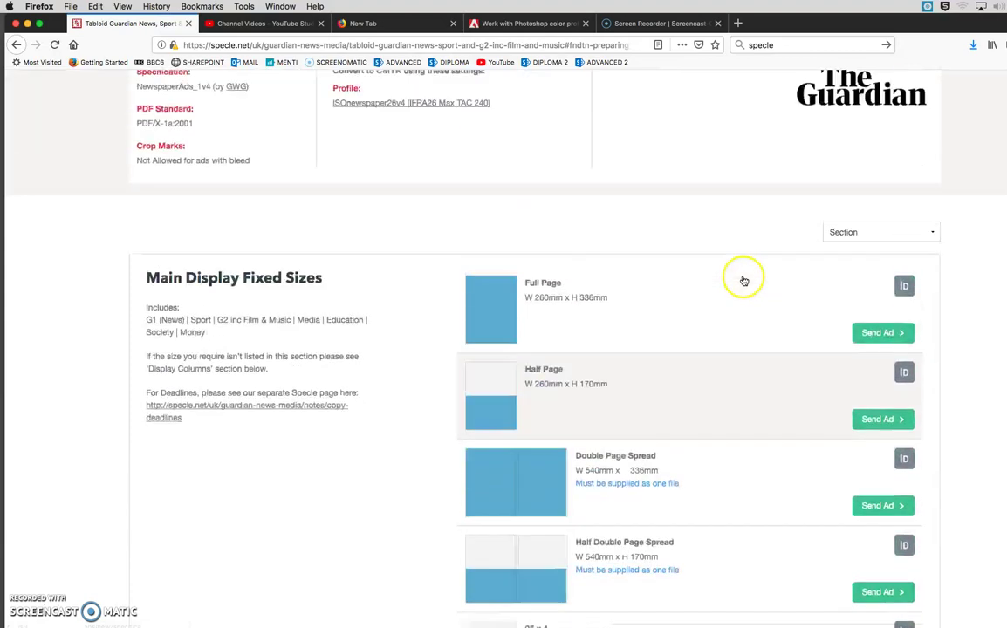
scroll(744, 279, "up", 1)
scroll(745, 281, "down", 4)
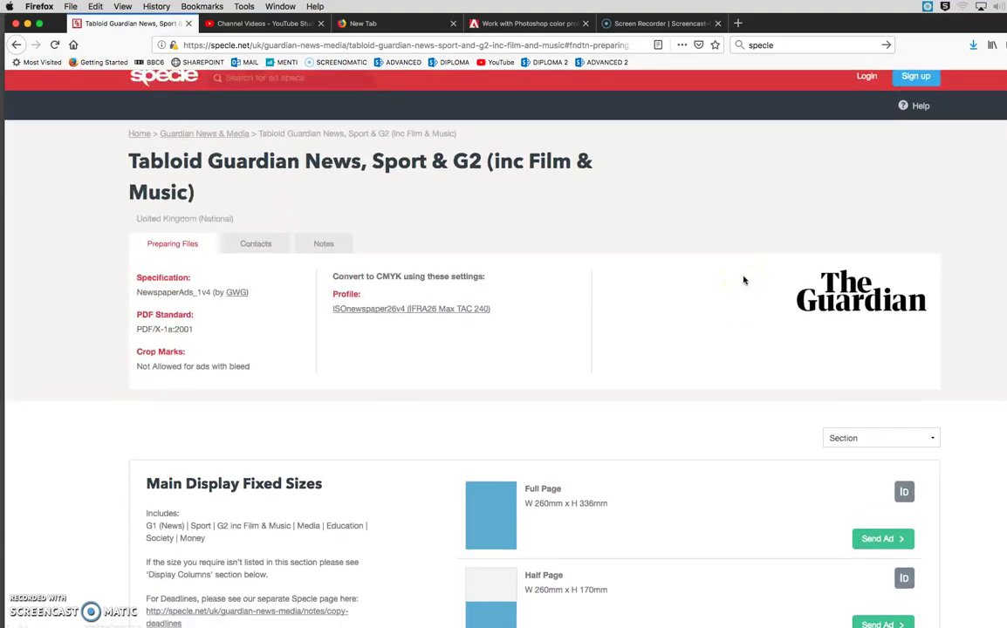
scroll(746, 276, "up", 2)
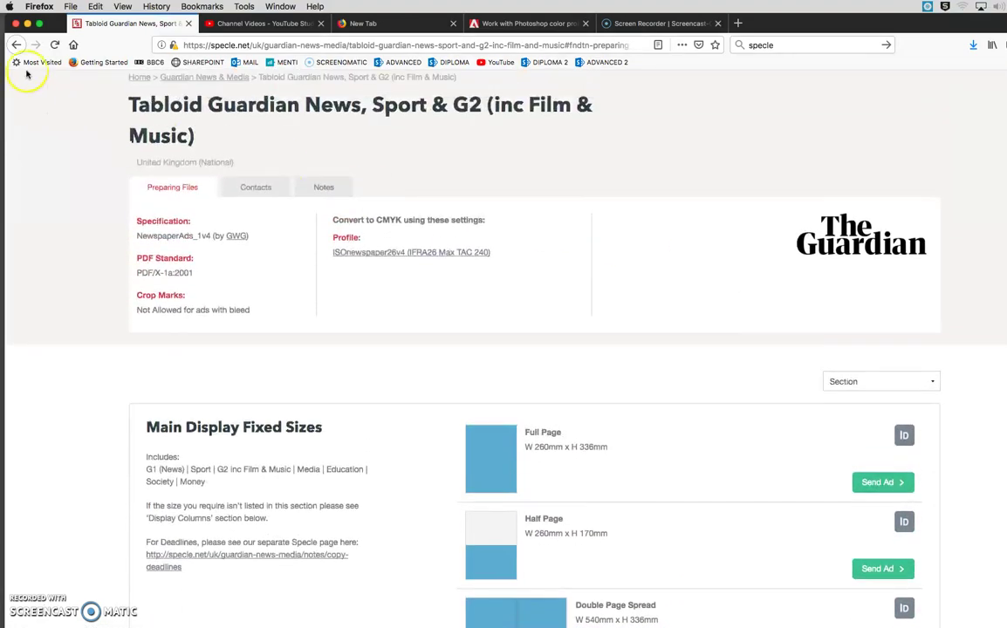
left_click(15, 44)
left_click(16, 44)
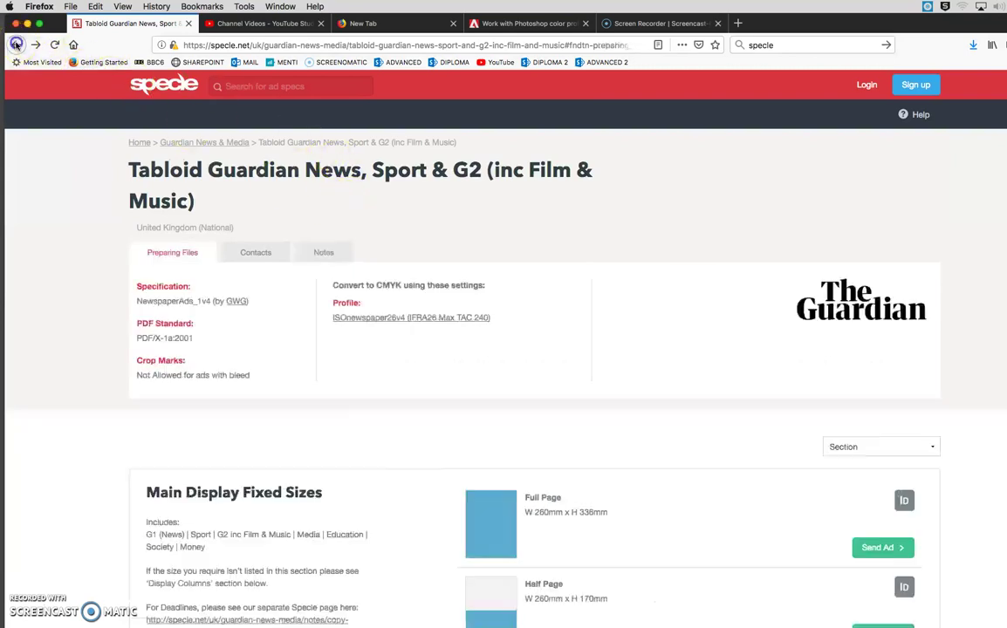
left_click(16, 44)
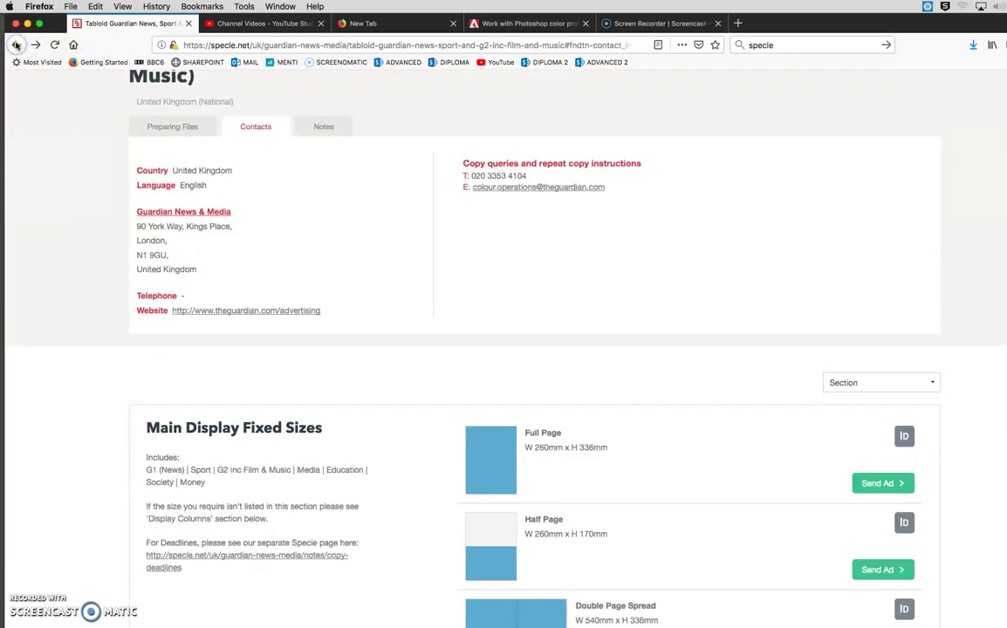
left_click(16, 44)
left_click(16, 44)
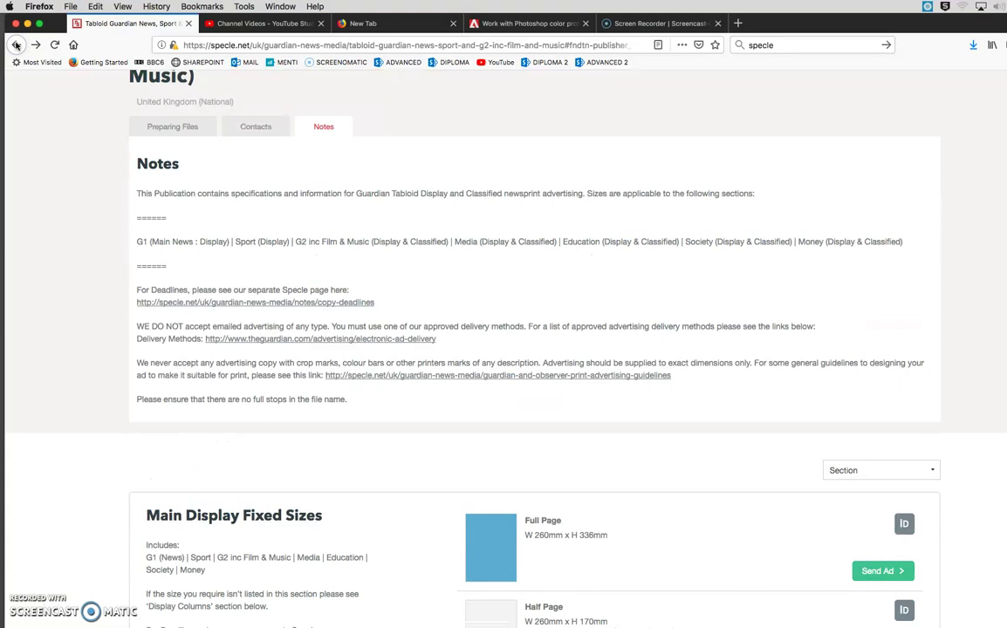
left_click(16, 44)
left_click(16, 44)
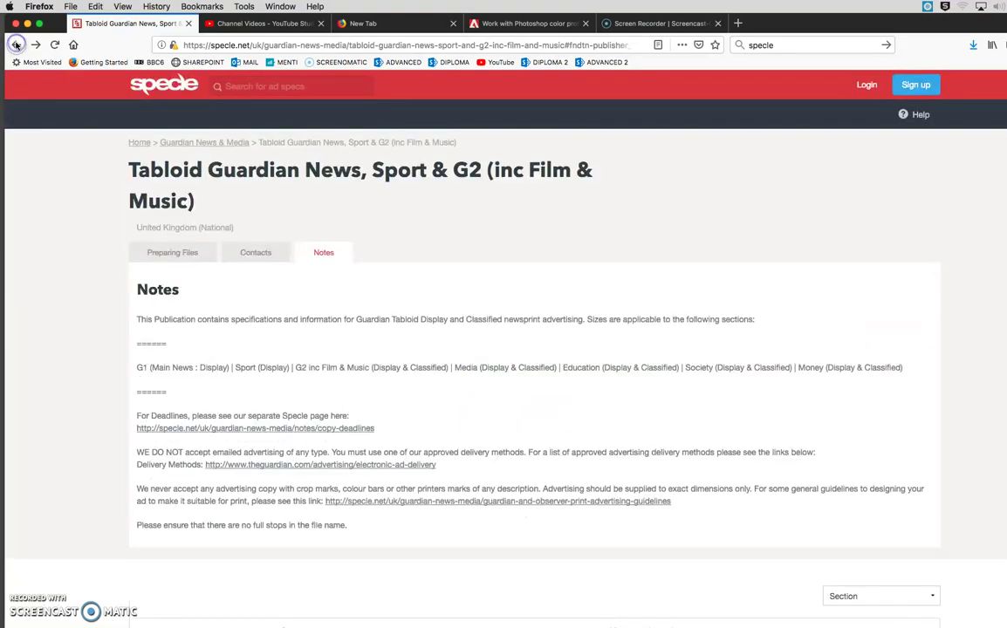
left_click(15, 45)
left_click(16, 44)
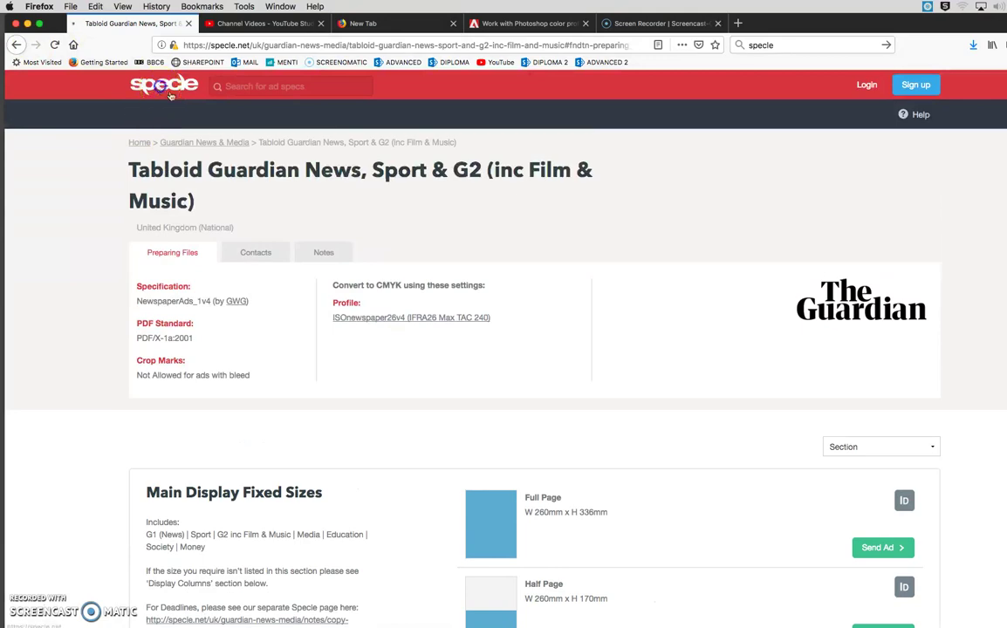
left_click(169, 92)
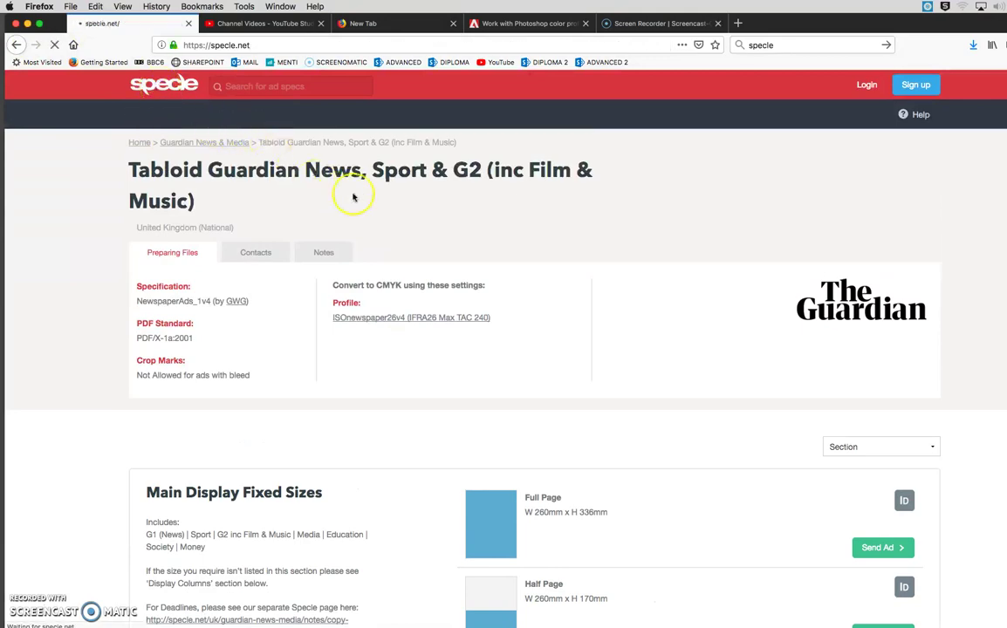
Get started with sending ads from the Specle home page and choose The Guardian among the popular publishers.
scroll(393, 192, "down", 10)
scroll(400, 201, "down", 5)
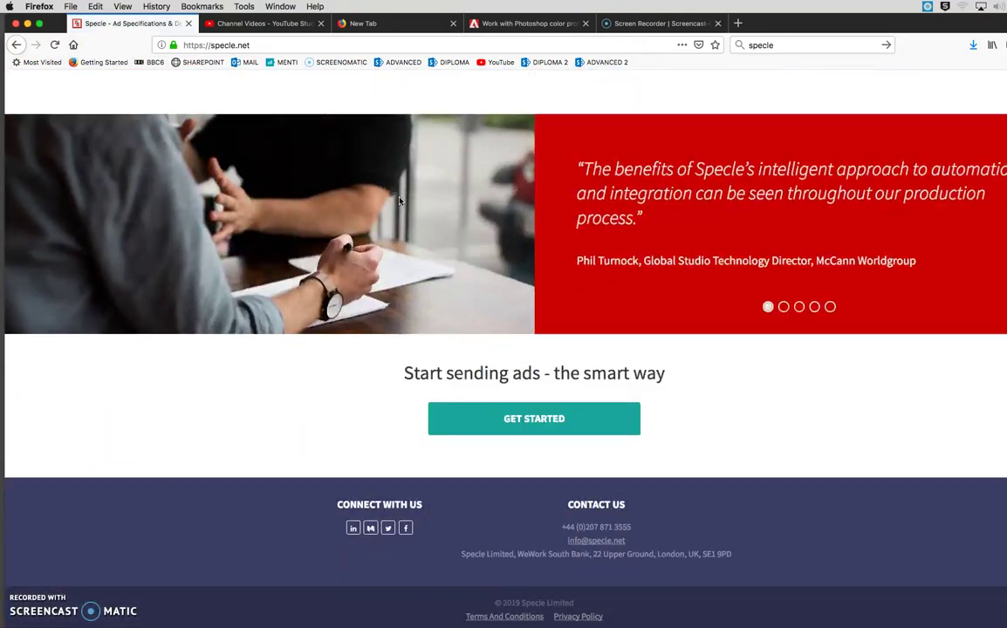
left_click(539, 424)
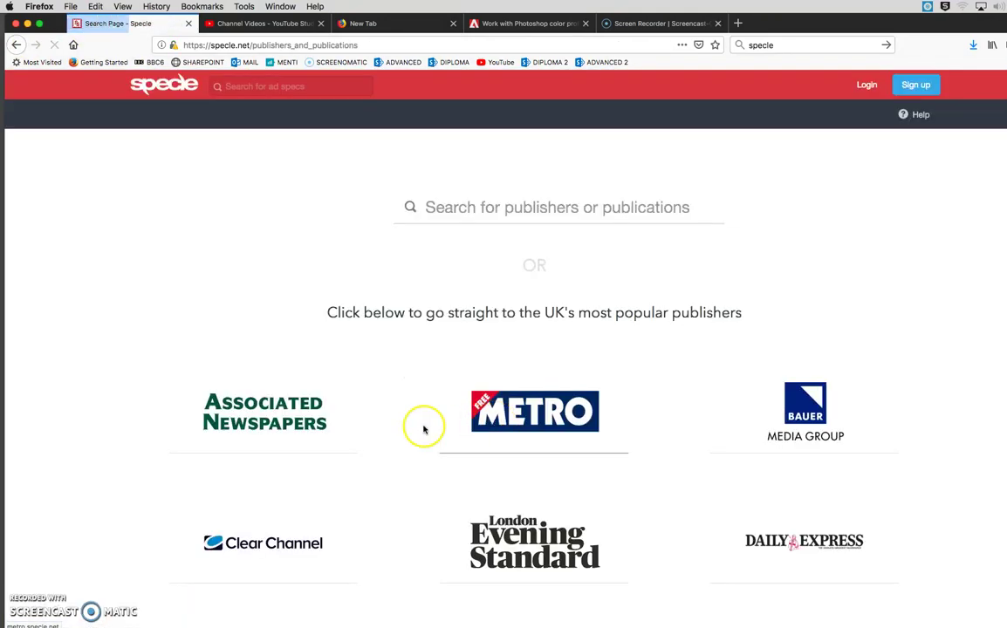
scroll(285, 465, "down", 5)
left_click(273, 389)
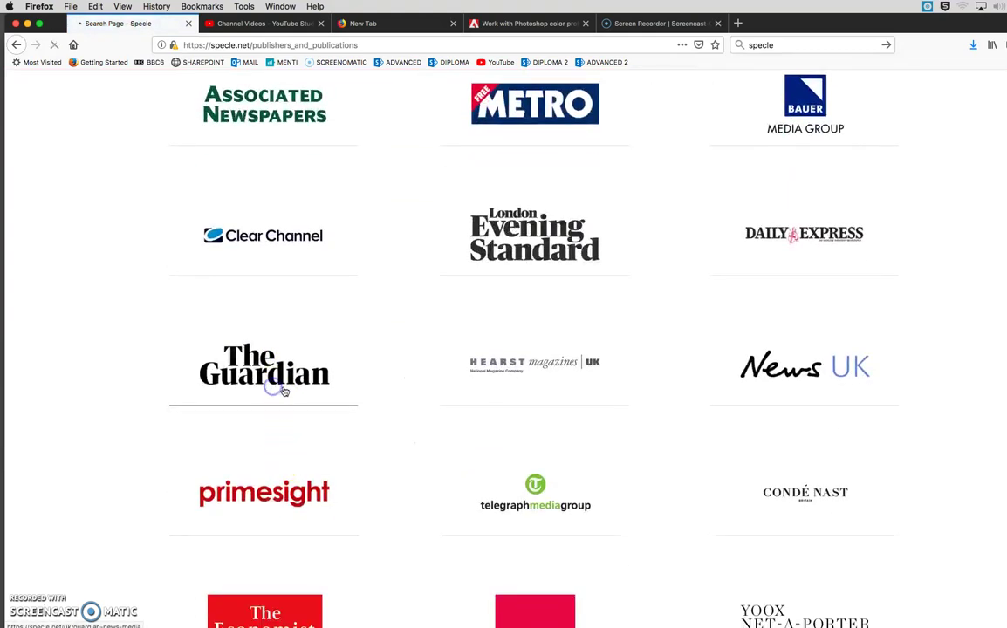
Locate the Send Ad option for Tabloid Guardian News, Sport & G2 among the newspapers and minimize the browser window.
scroll(715, 374, "down", 5)
scroll(749, 274, "up", 4)
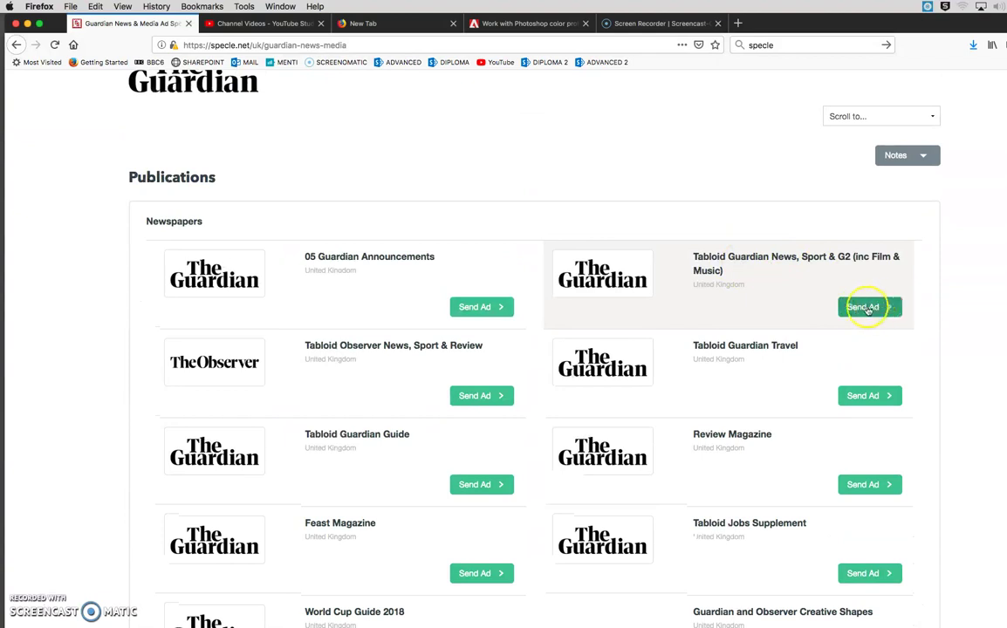
left_click(873, 309)
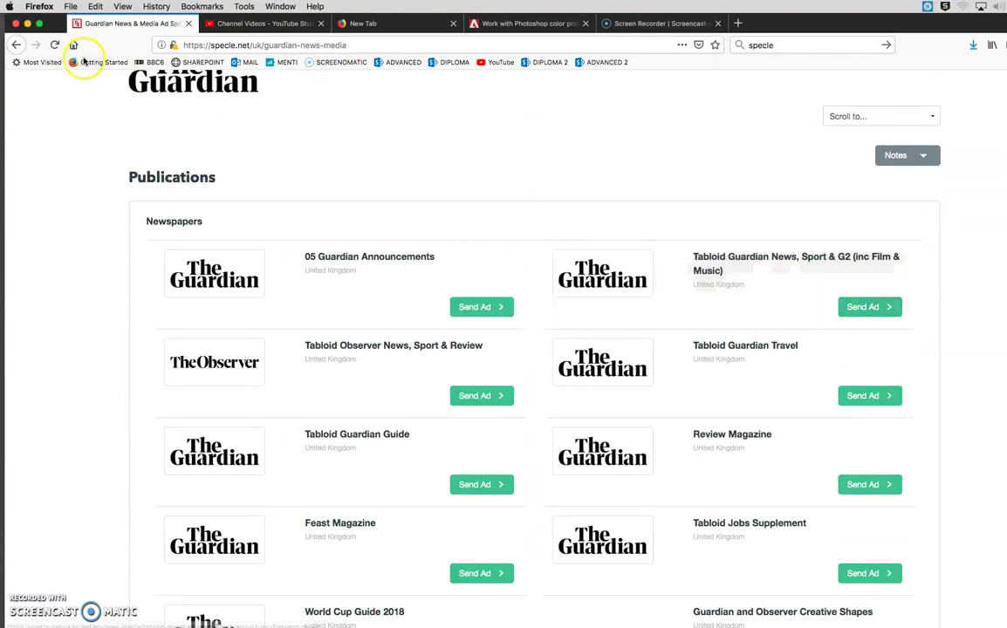
left_click(27, 23)
mouse_move(187, 621)
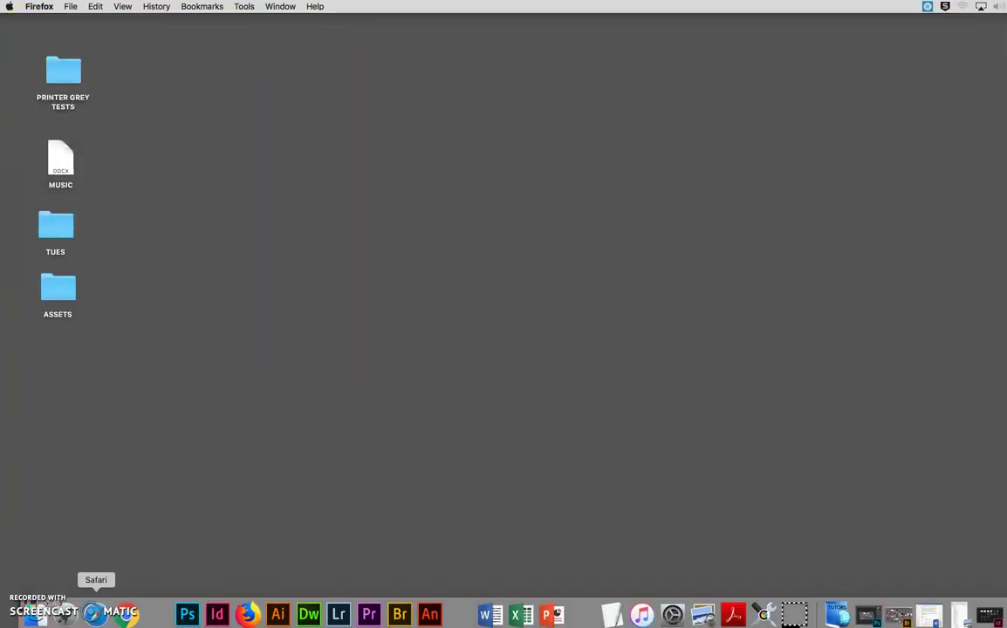
Open the downloaded 25 x 8 Fireplace IDML template from the Downloads folder in InDesign.
left_click(35, 613)
left_click(48, 152)
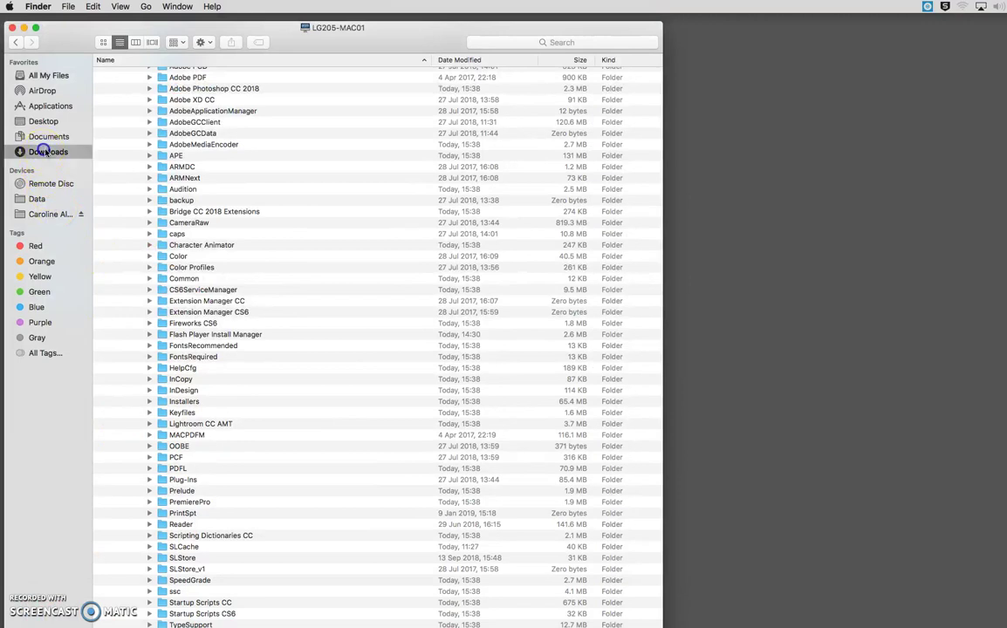
left_click(157, 73)
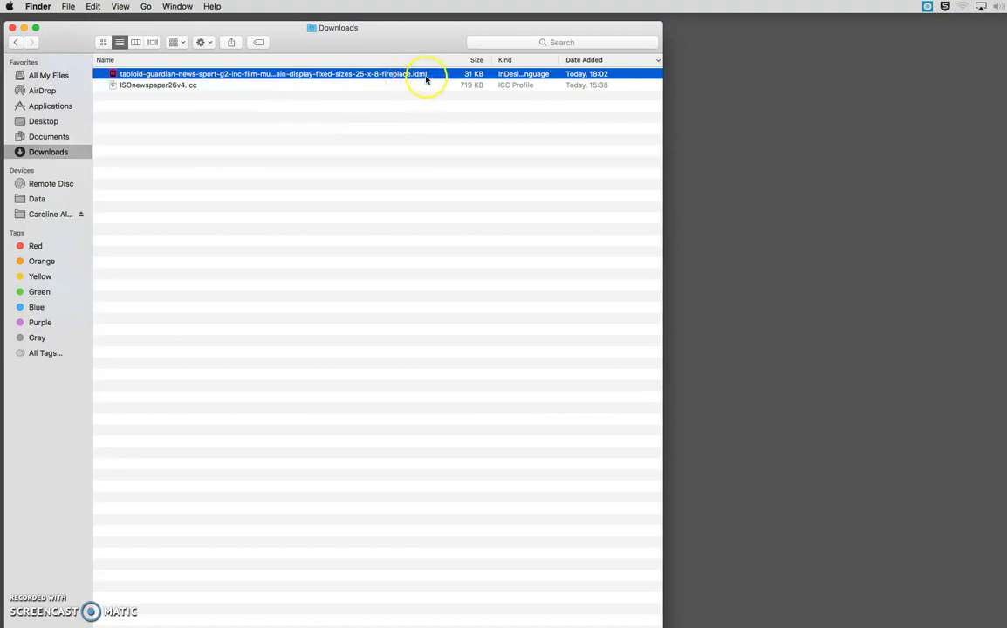
double_click(114, 75)
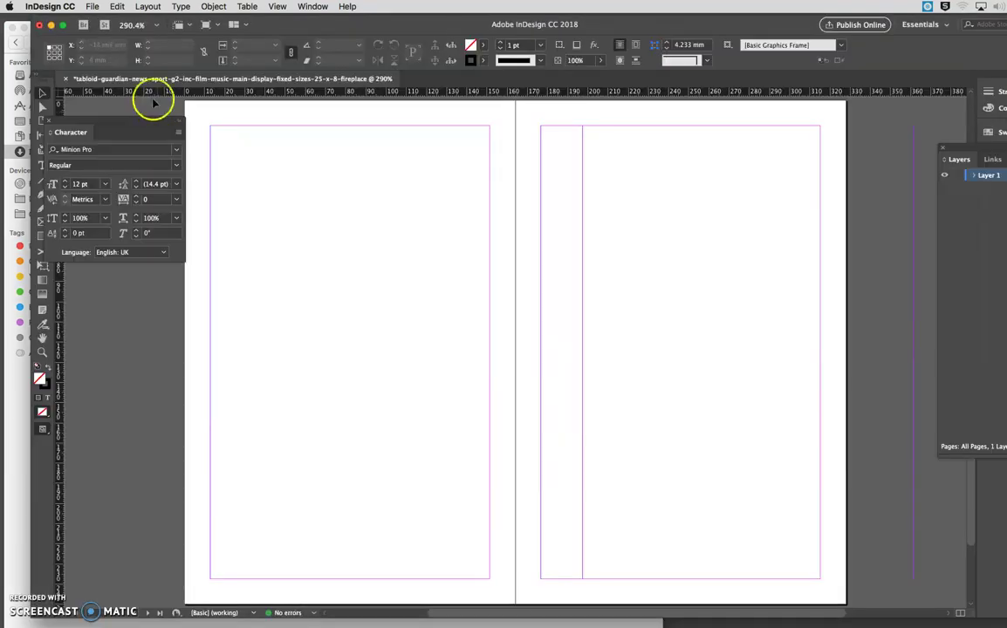
left_click(92, 7)
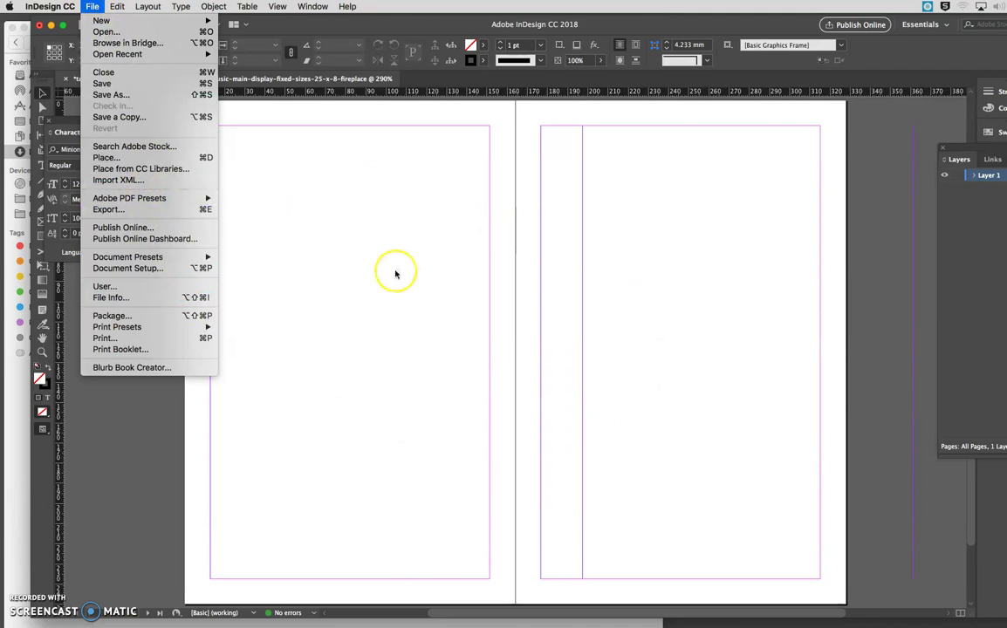
left_click(362, 312)
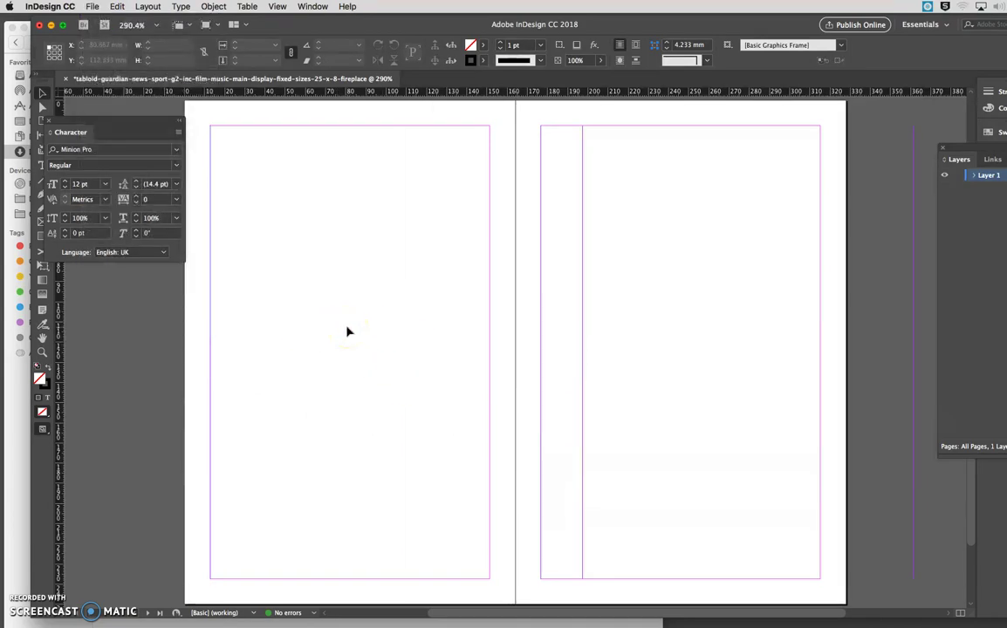
Switch to Firefox, open the Tabloid Guardian News, Sport & G2 specifications and capture a screenshot of the 25 x 8 Fireplace entry.
mouse_move(391, 617)
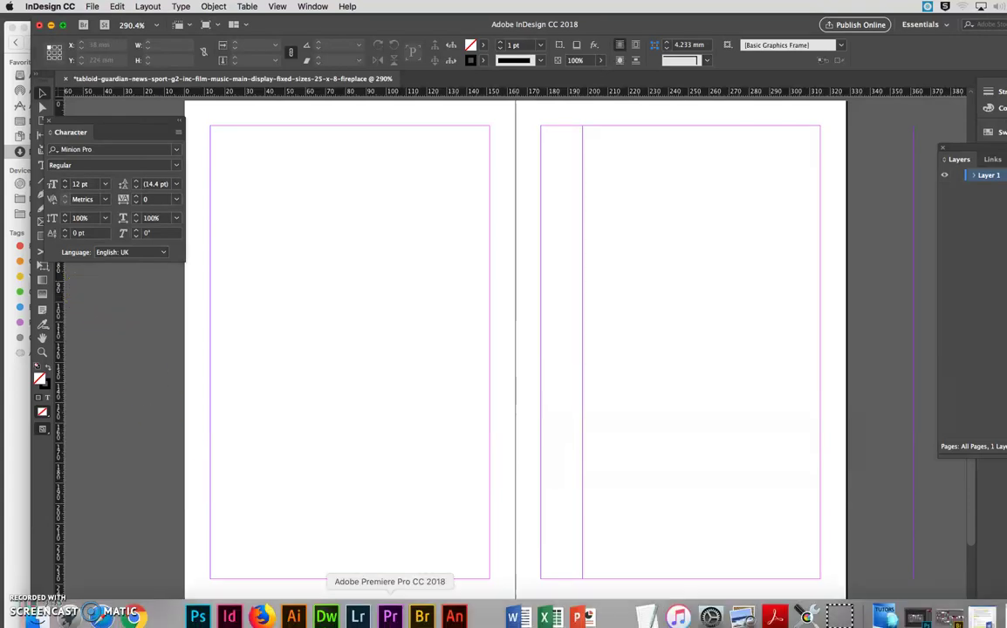
left_click(262, 616)
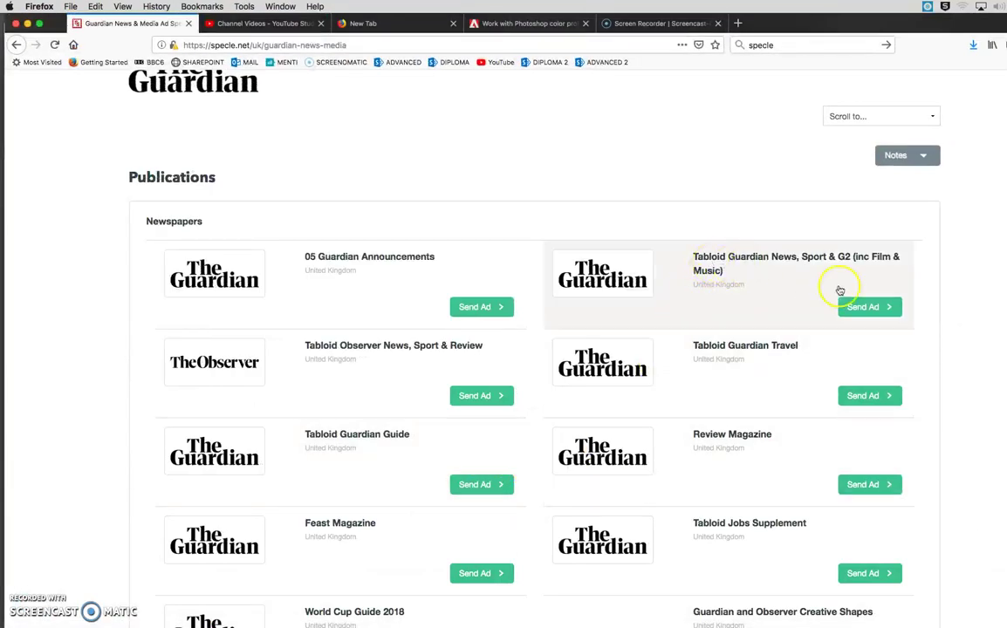
left_click(724, 259)
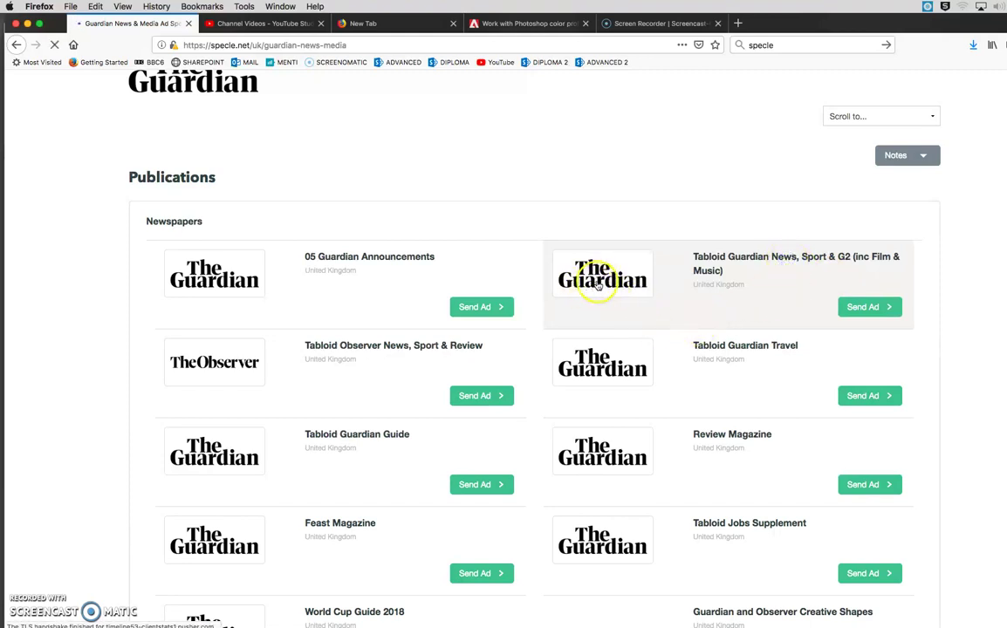
scroll(655, 344, "down", 10)
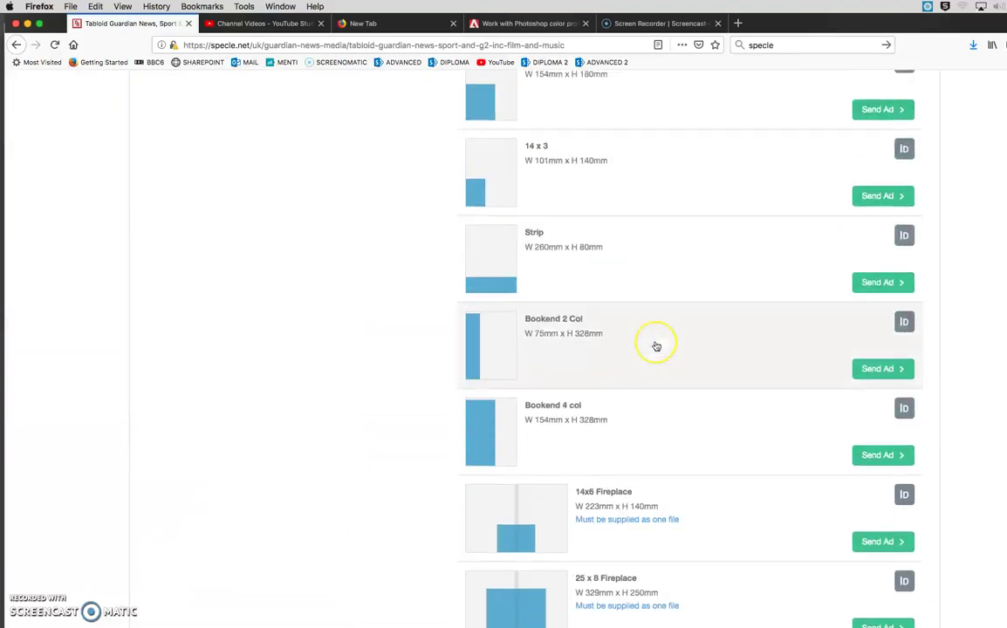
scroll(657, 346, "down", 10)
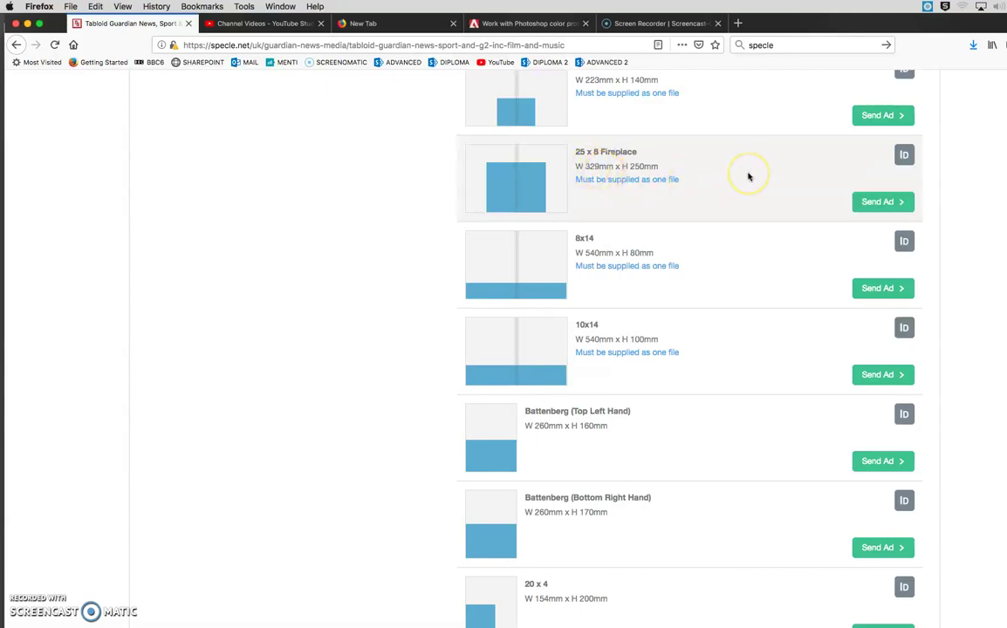
left_click_drag(464, 140, 727, 220)
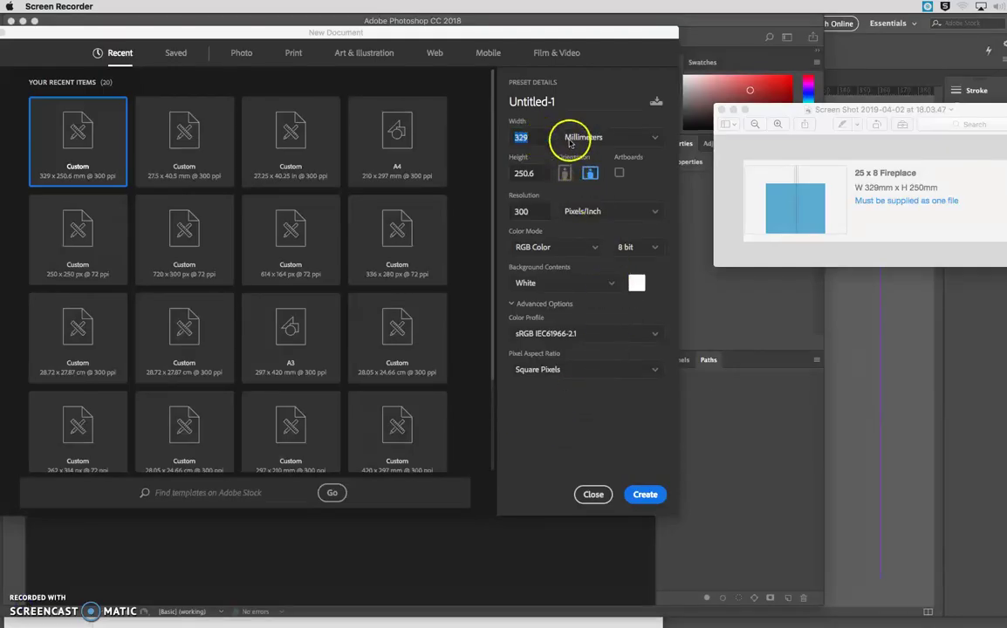
Create a Photoshop document 329 mm wide and 250 mm high at 300 pixels/inch in RGB Color, keeping the ad size screenshot alongside for reference.
left_click(539, 137)
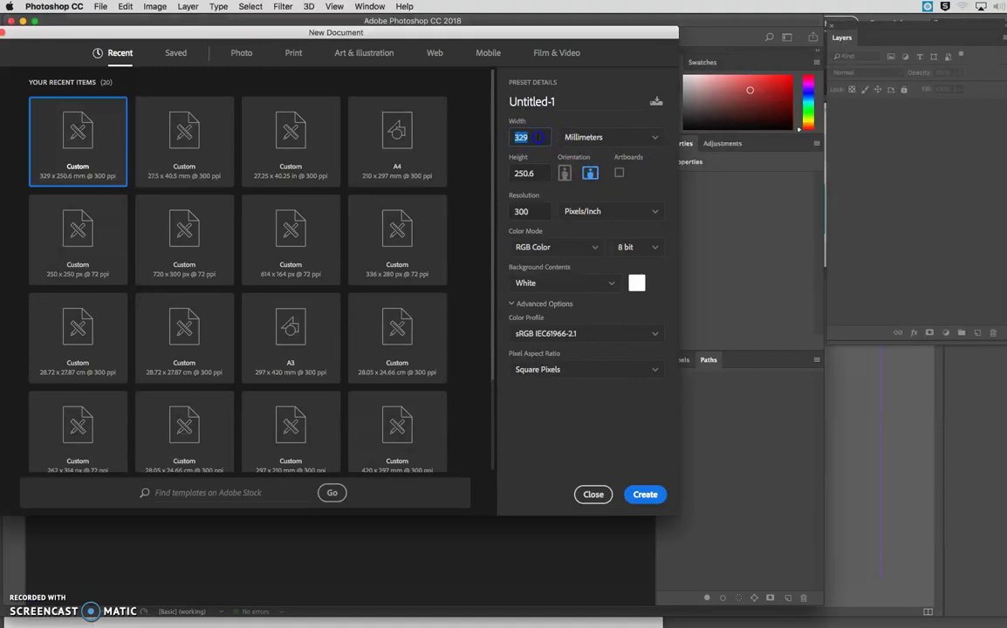
left_click(1006, 166)
left_click_drag(872, 110, 1006, 108)
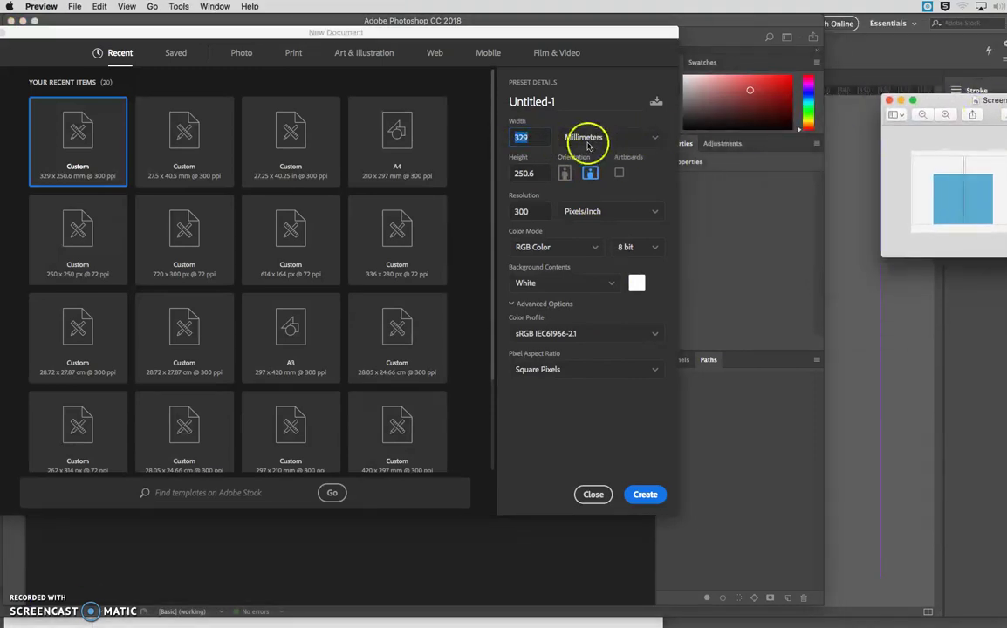
left_click(538, 137)
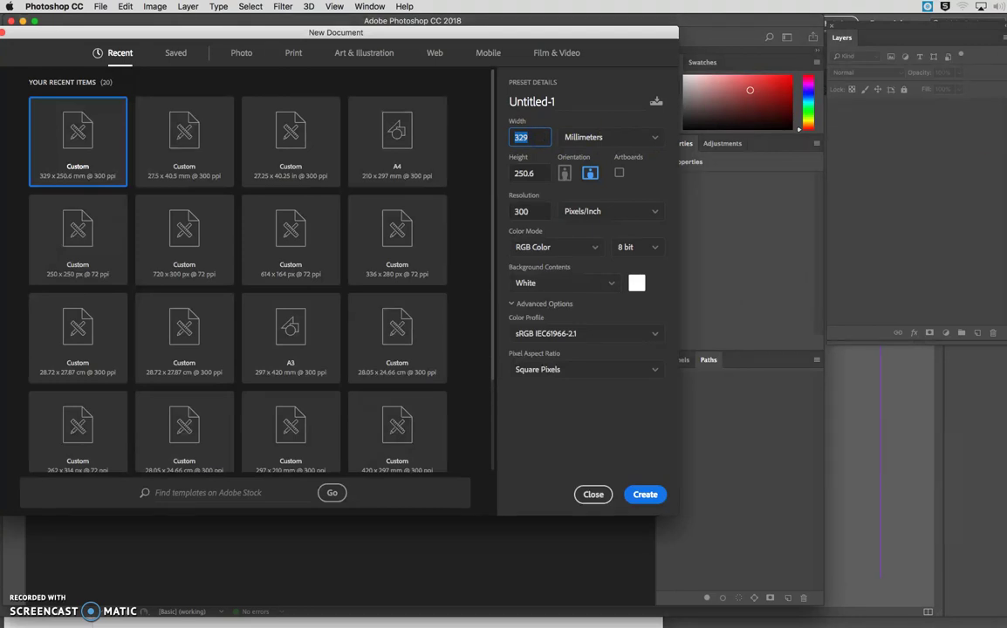
left_click(1004, 166)
left_click(541, 173)
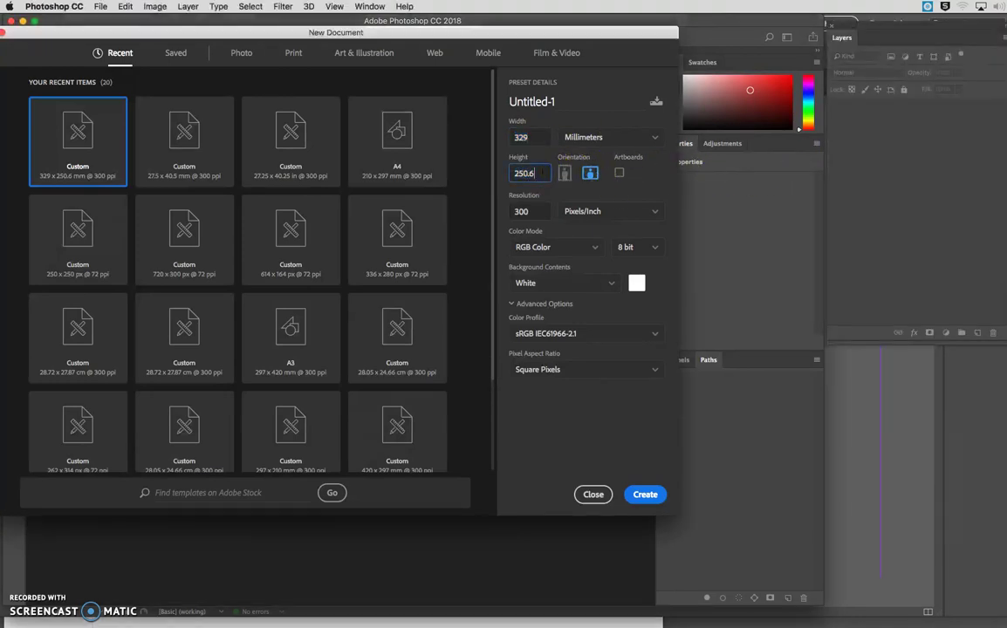
key("BackSpace")
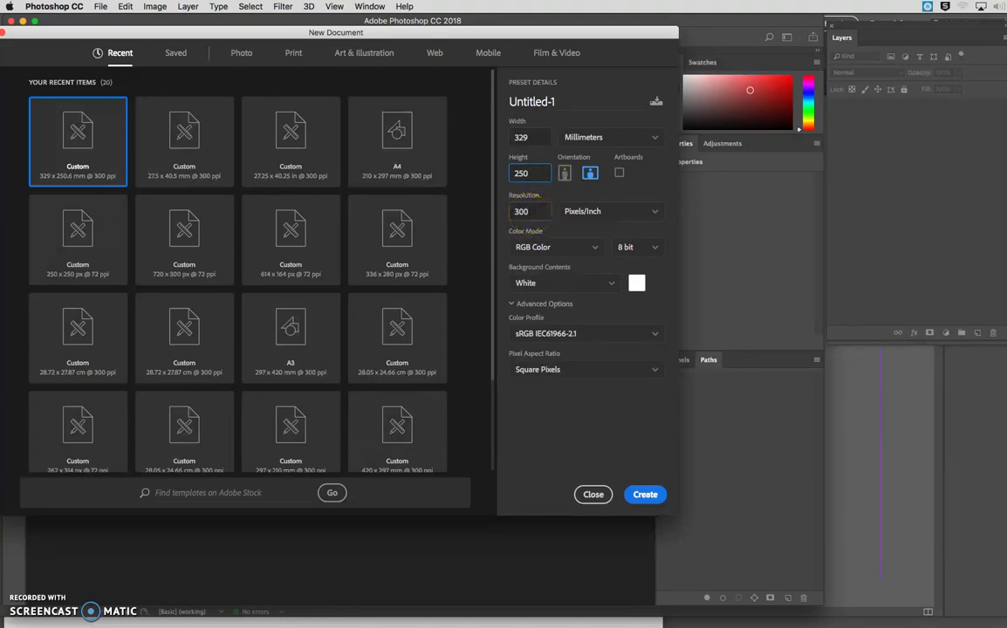
left_click(536, 248)
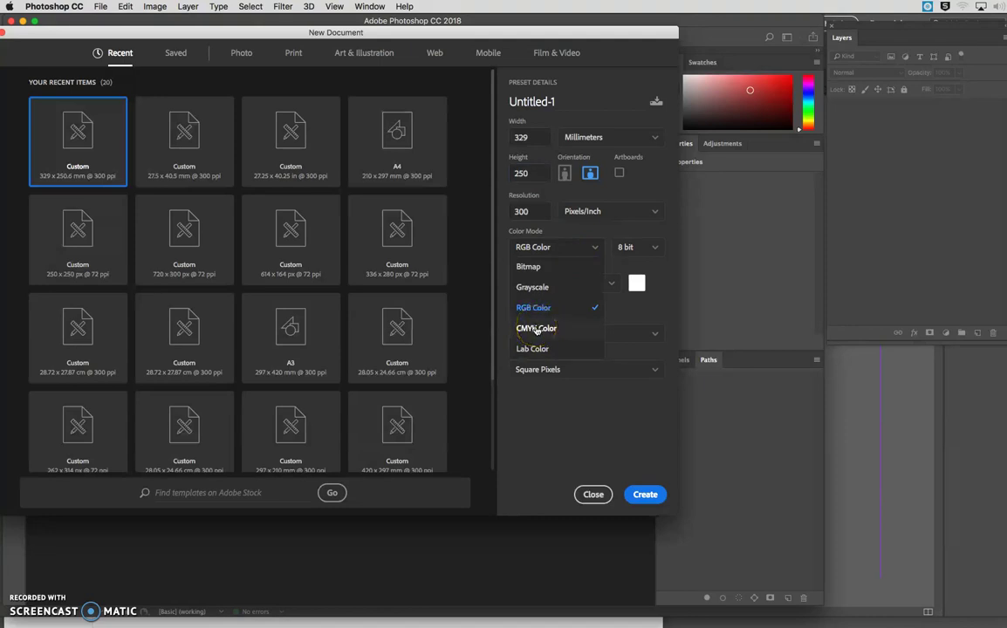
left_click(645, 495)
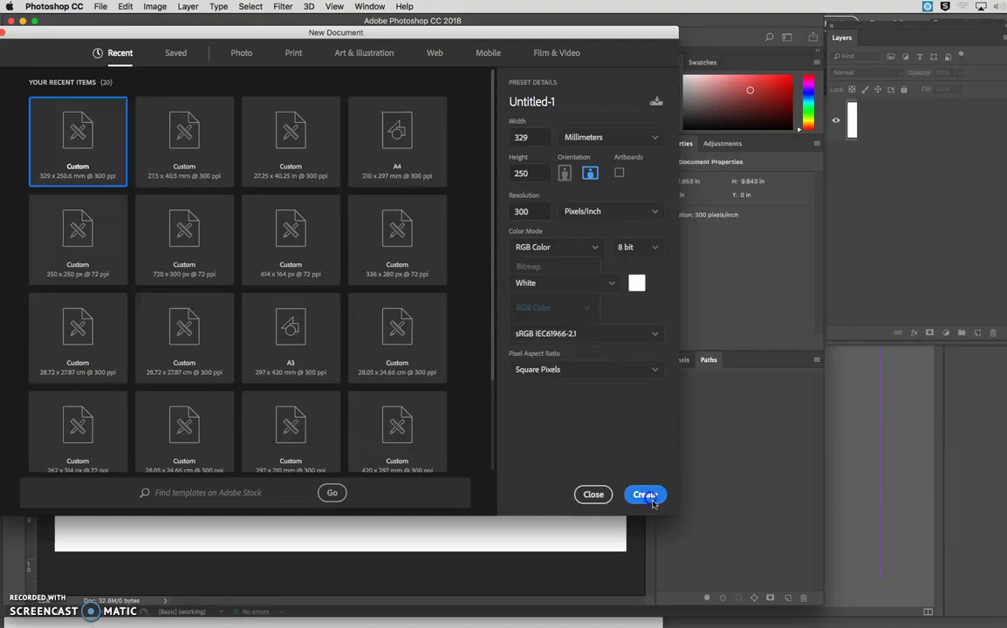
Place the LADYKILLER GUARDIAN artwork into the new document so it fills the canvas.
left_click(100, 6)
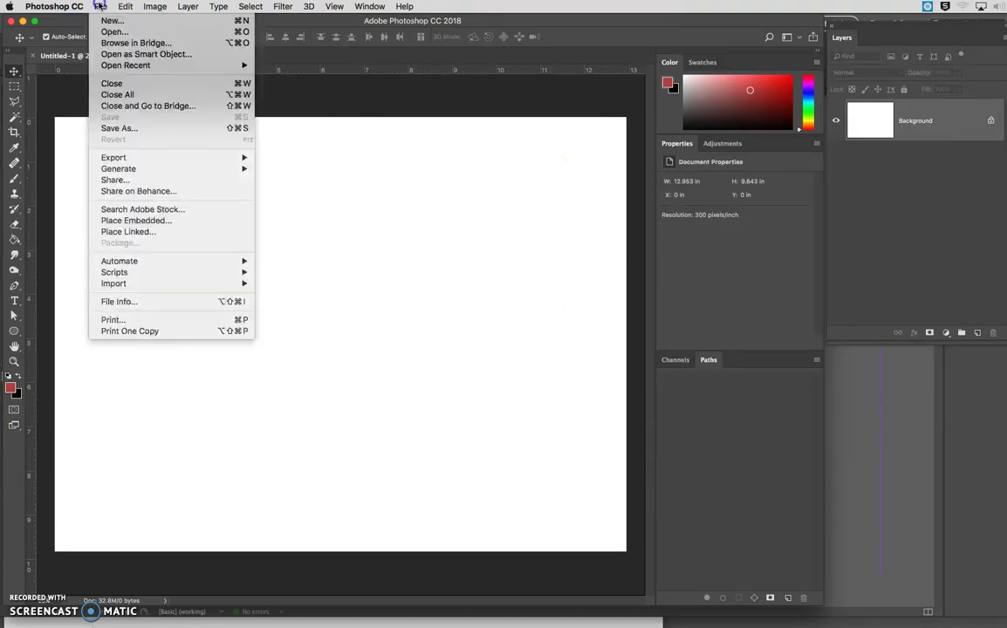
left_click(101, 9)
left_click(337, 407)
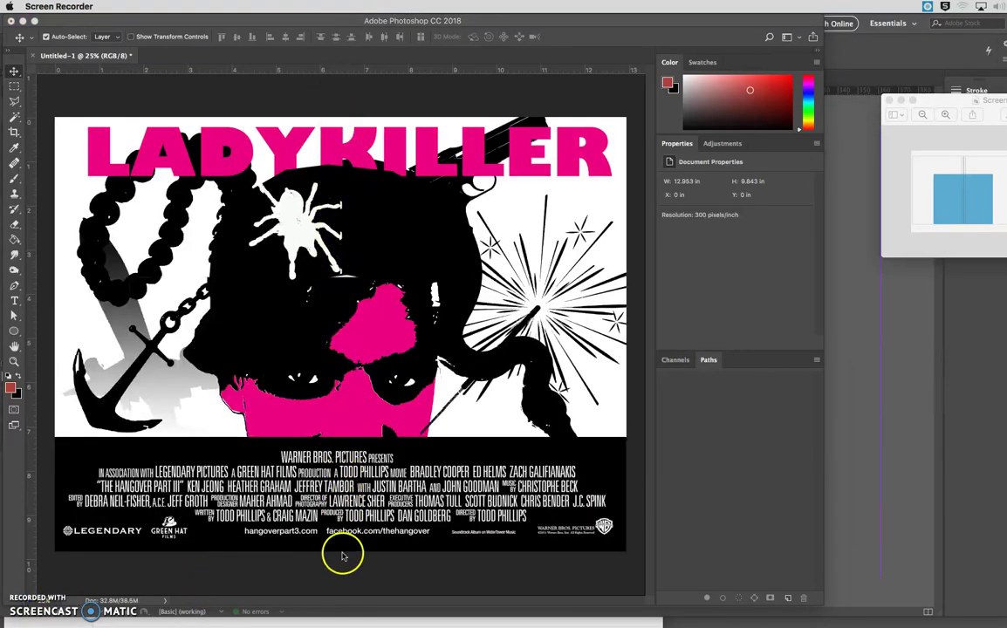
left_click(360, 103)
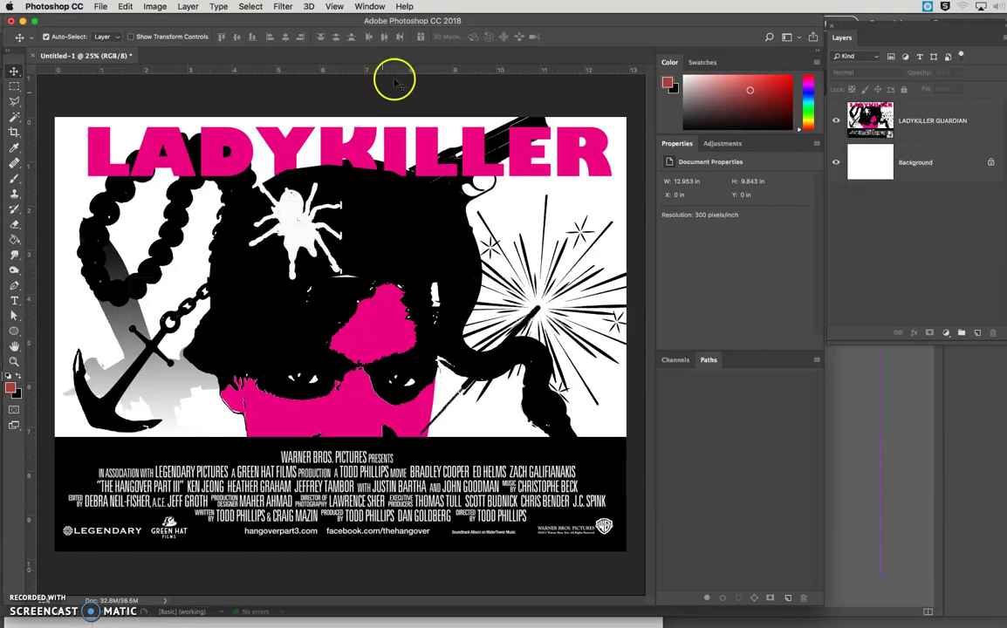
Add a guide layout with 2 columns and no rows to mark the centre fold of the advert.
left_click(371, 7)
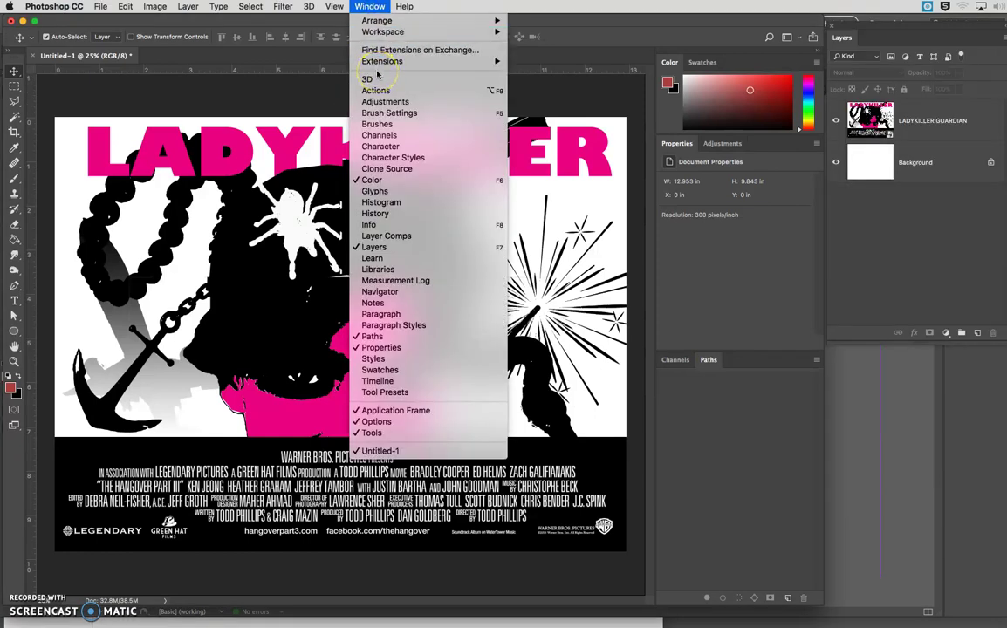
mouse_move(334, 7)
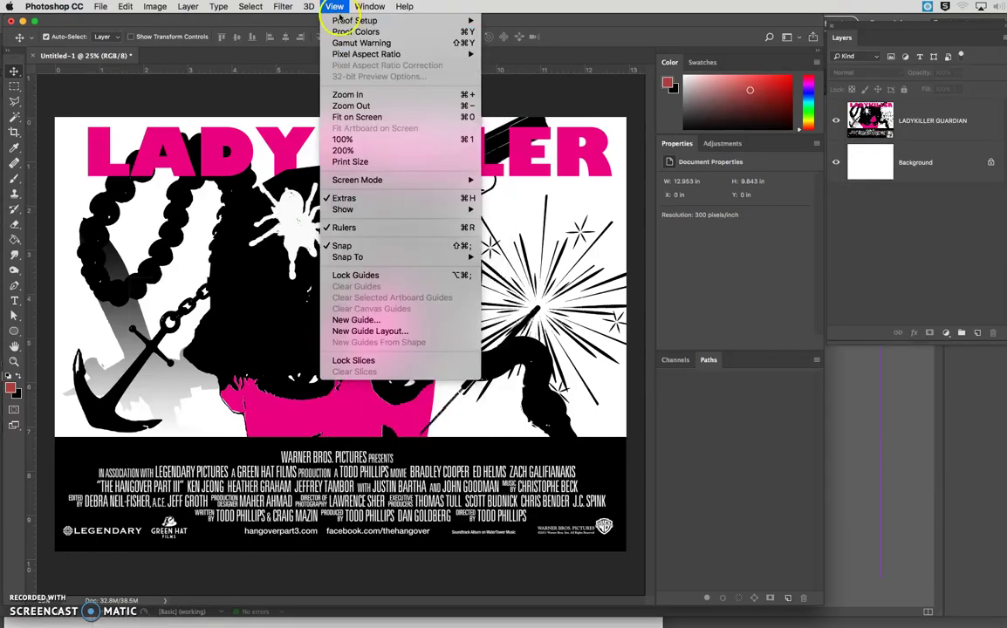
left_click(378, 334)
type("2")
left_click(711, 118)
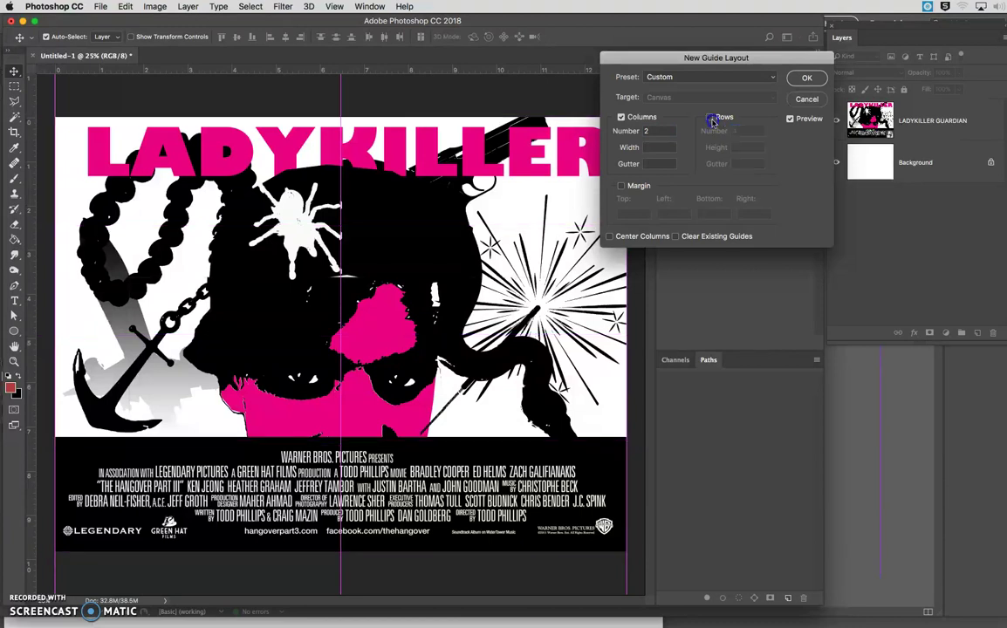
left_click(808, 78)
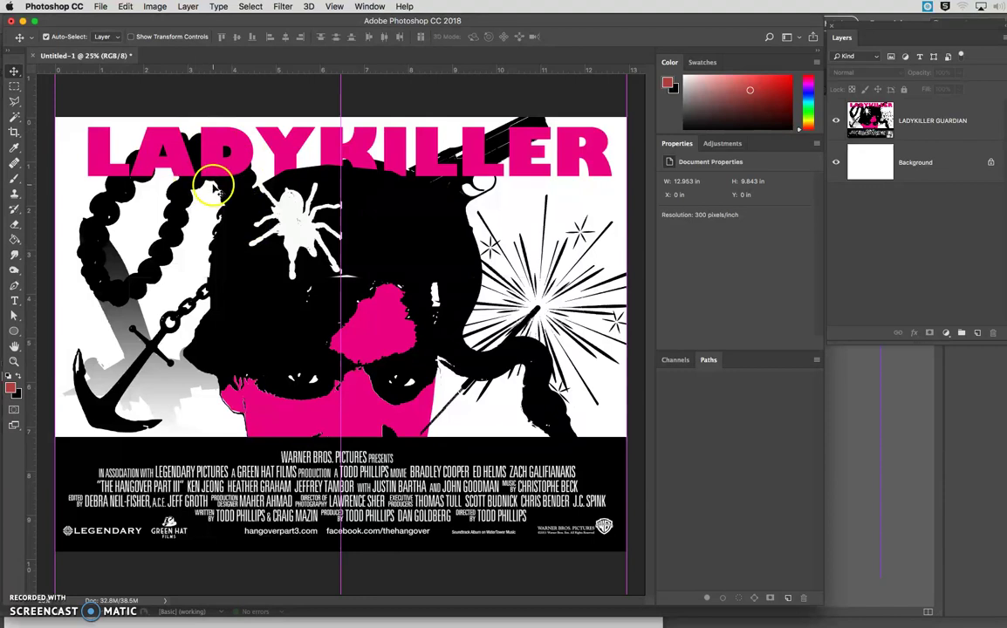
left_click(102, 7)
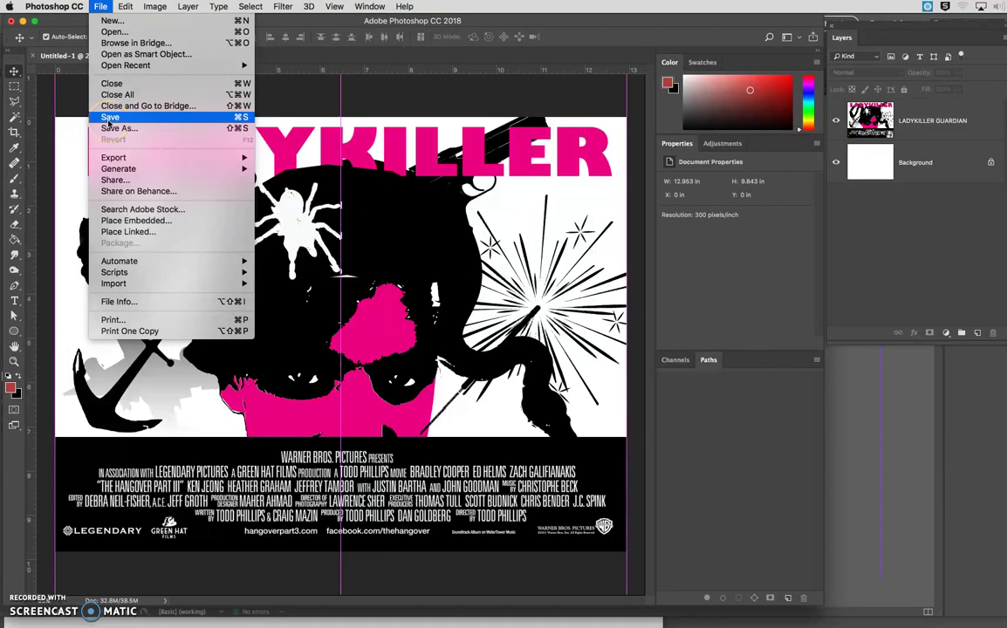
left_click(117, 128)
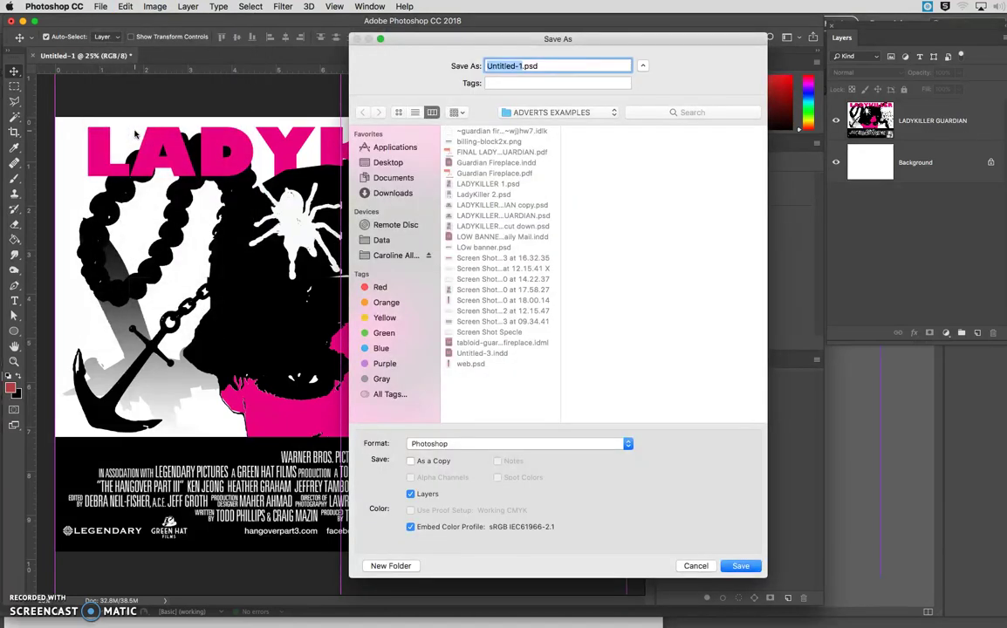
left_click(486, 445)
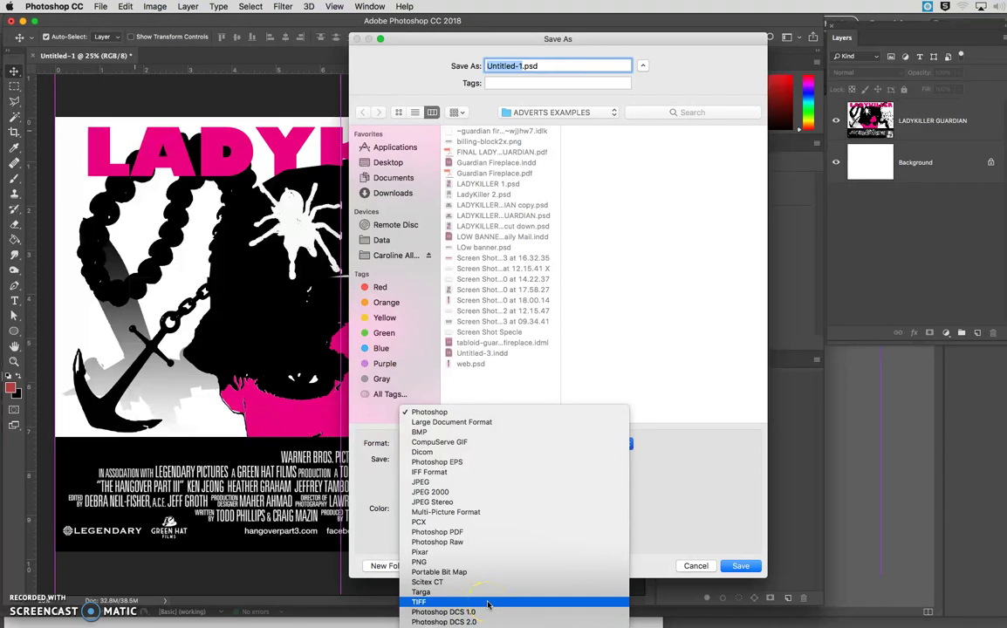
left_click(686, 472)
left_click(695, 566)
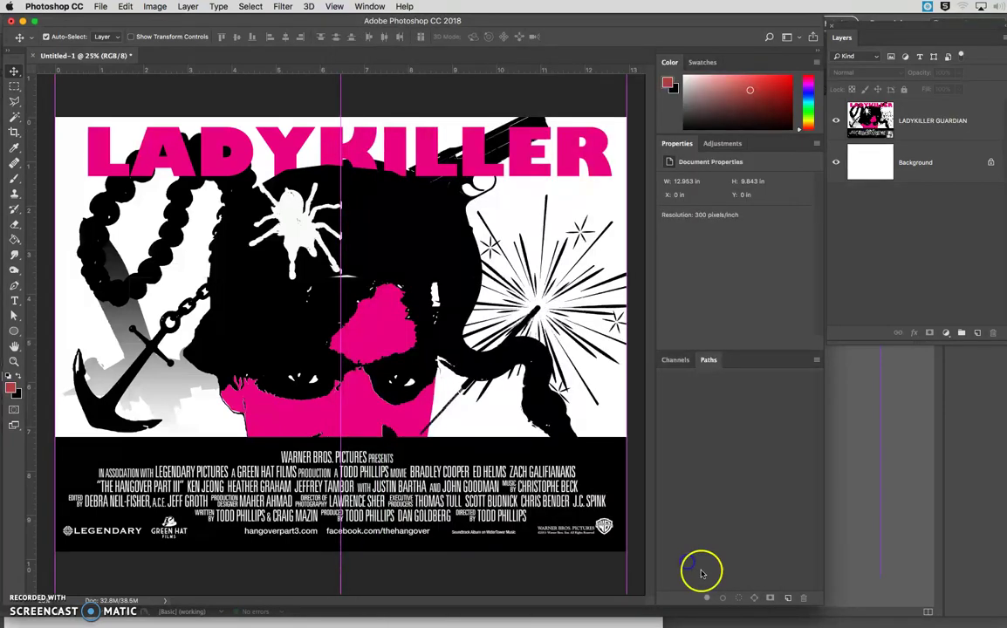
Convert the advert to CMYK Color, flattening its layers and accepting the profile conversion.
left_click(154, 9)
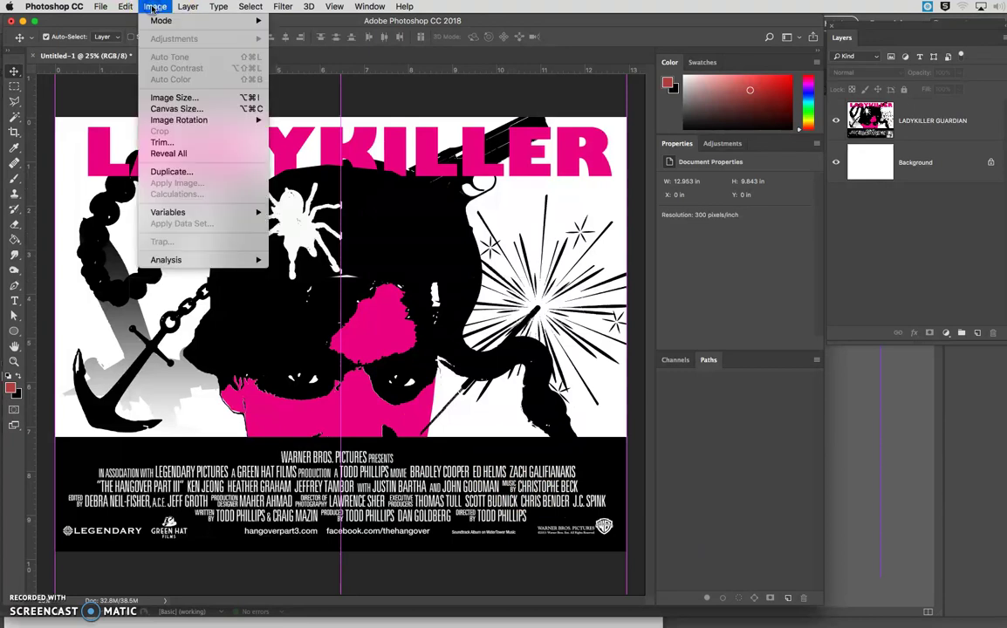
mouse_move(157, 23)
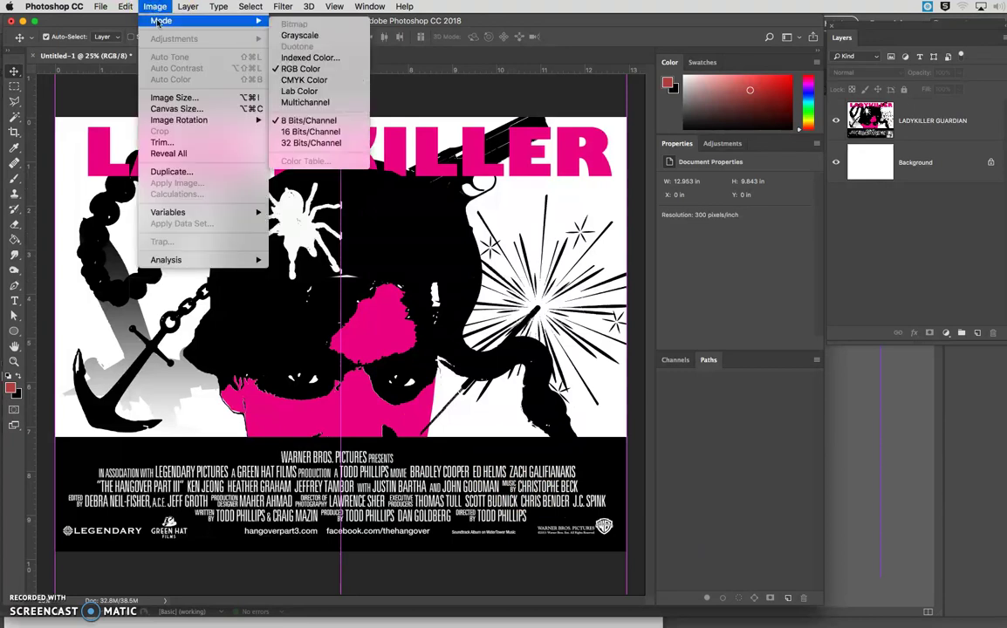
left_click(302, 81)
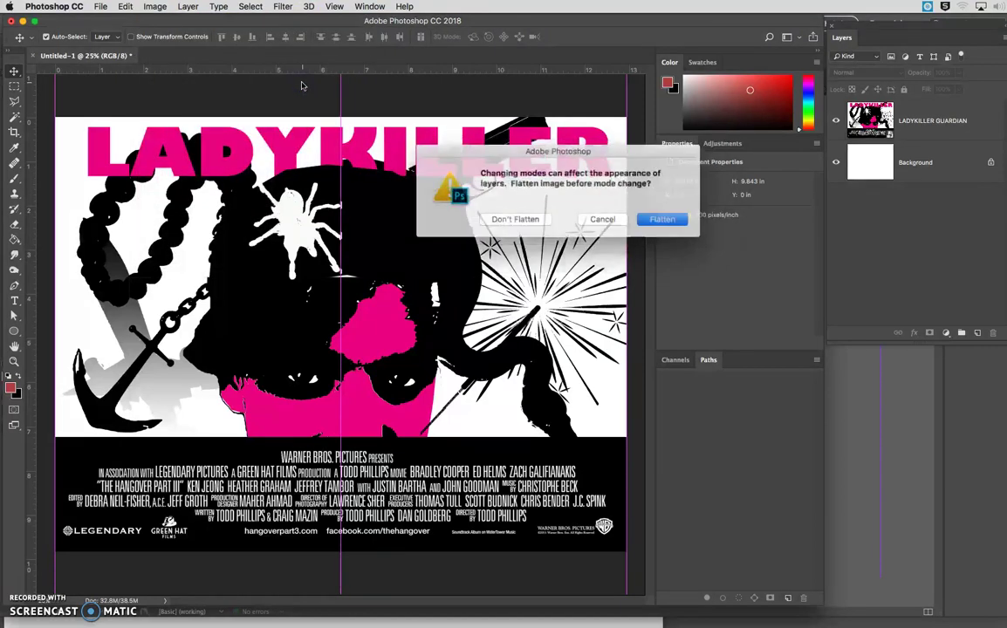
left_click(658, 219)
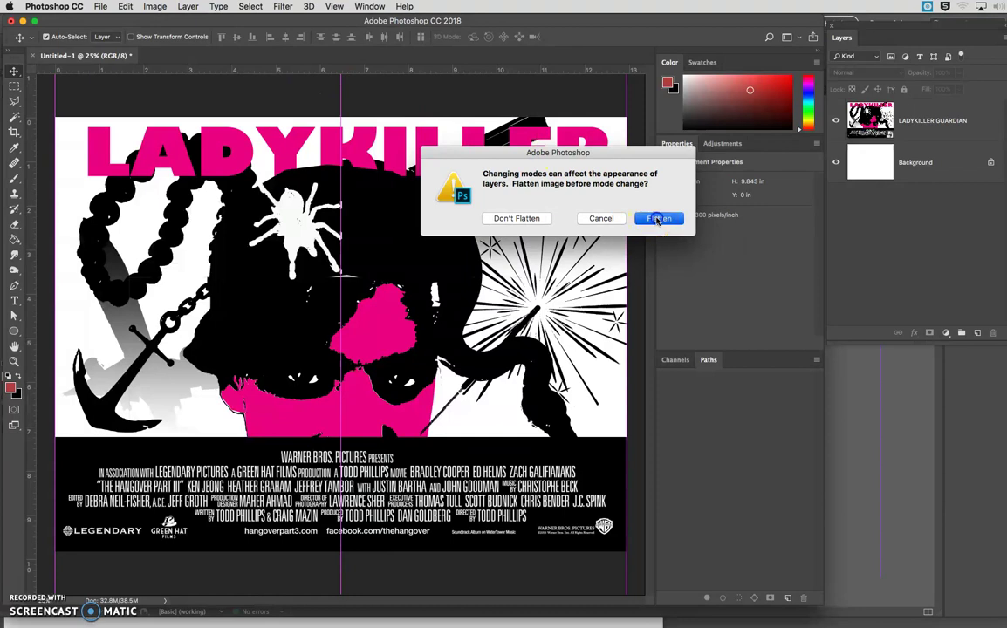
left_click(651, 244)
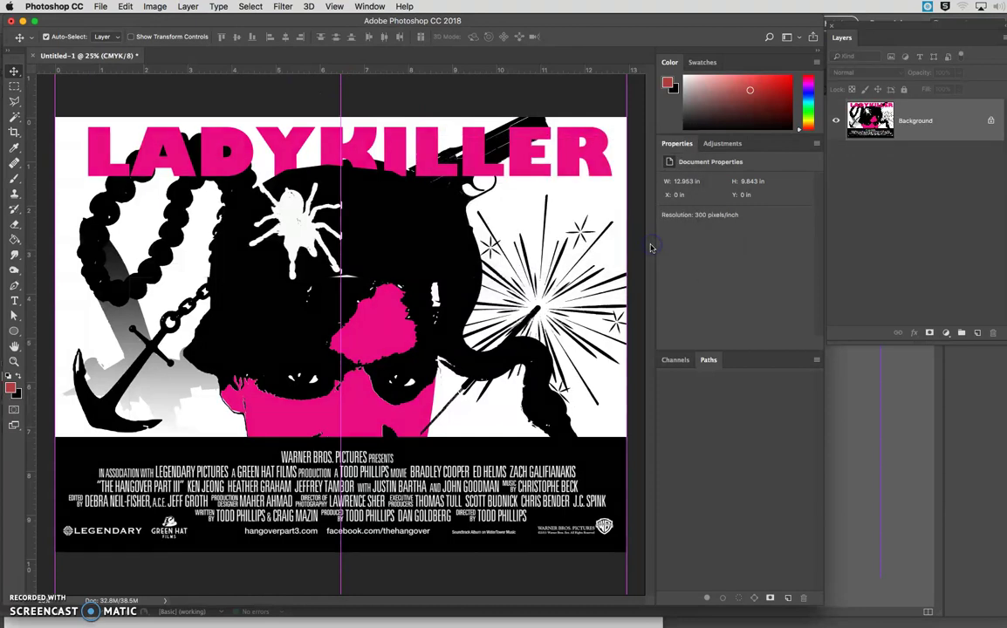
left_click(506, 321)
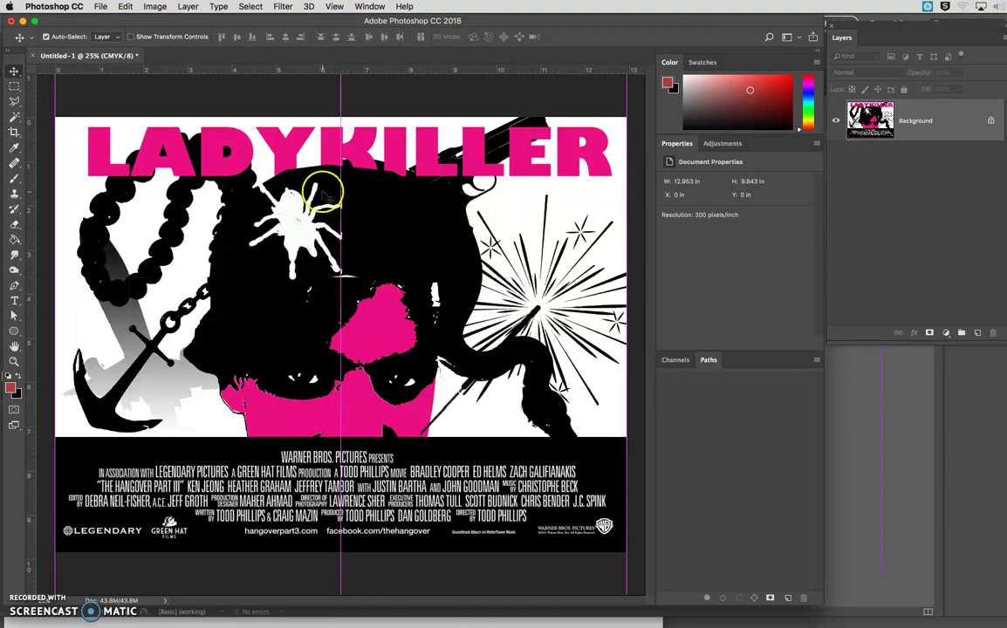
Save the flattened advert as an uncompressed TIFF named LADYKILLER FLAT in a new LADYKILLER folder on the Desktop.
left_click(100, 7)
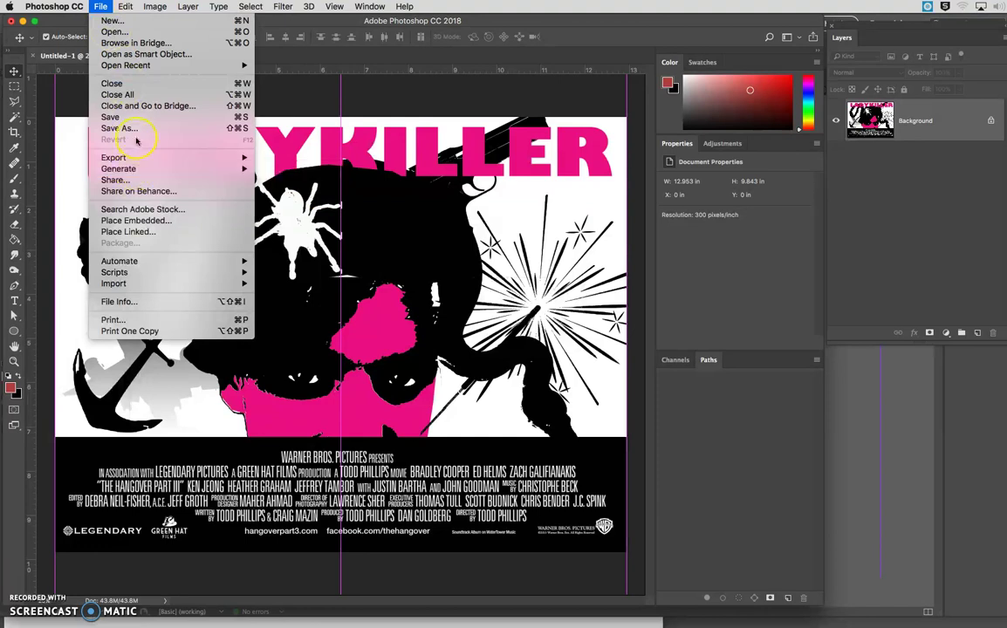
left_click(137, 129)
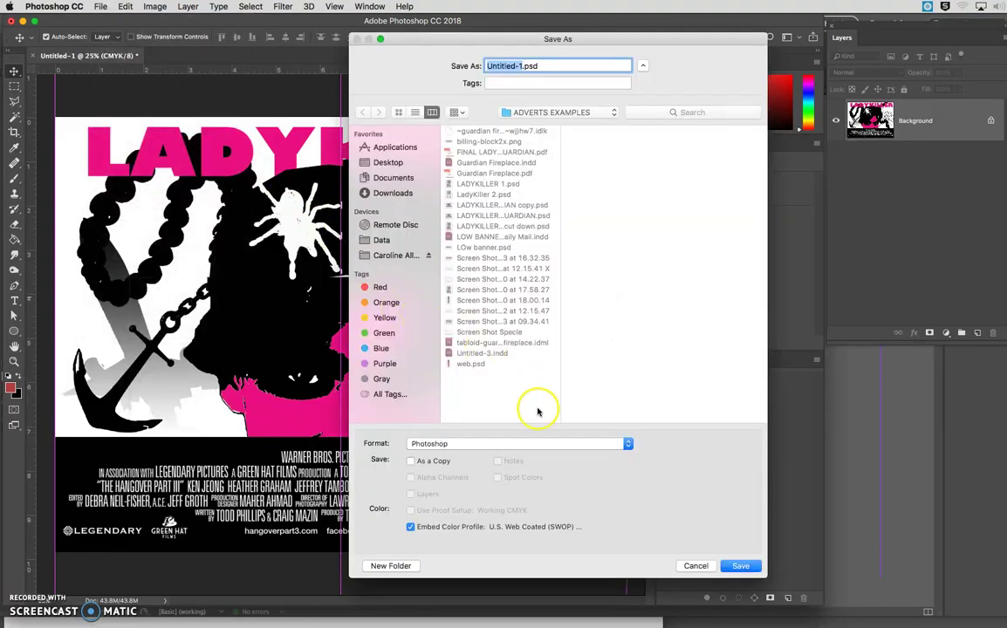
left_click(540, 450)
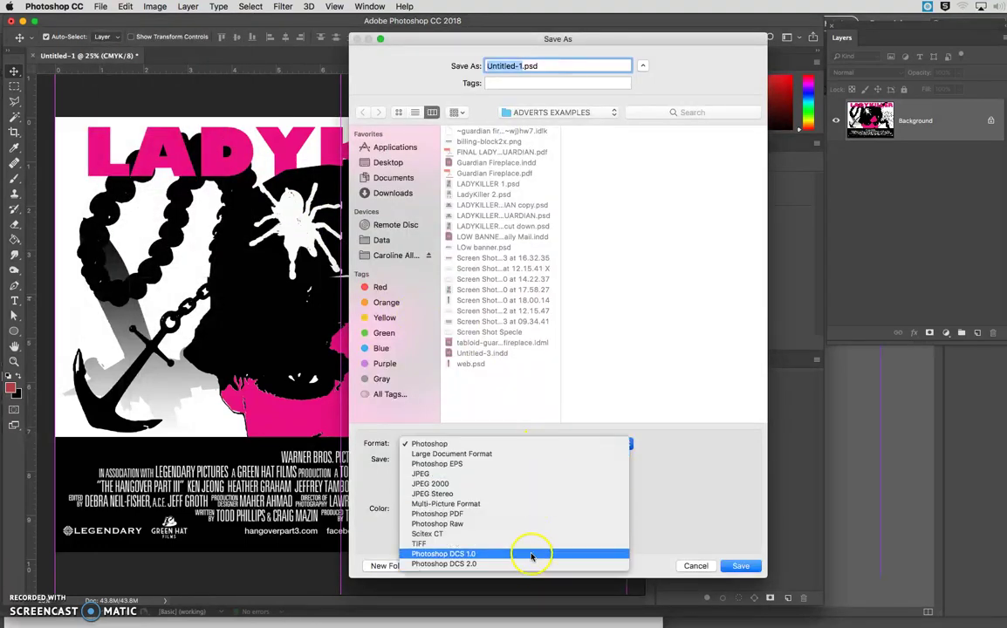
left_click(568, 545)
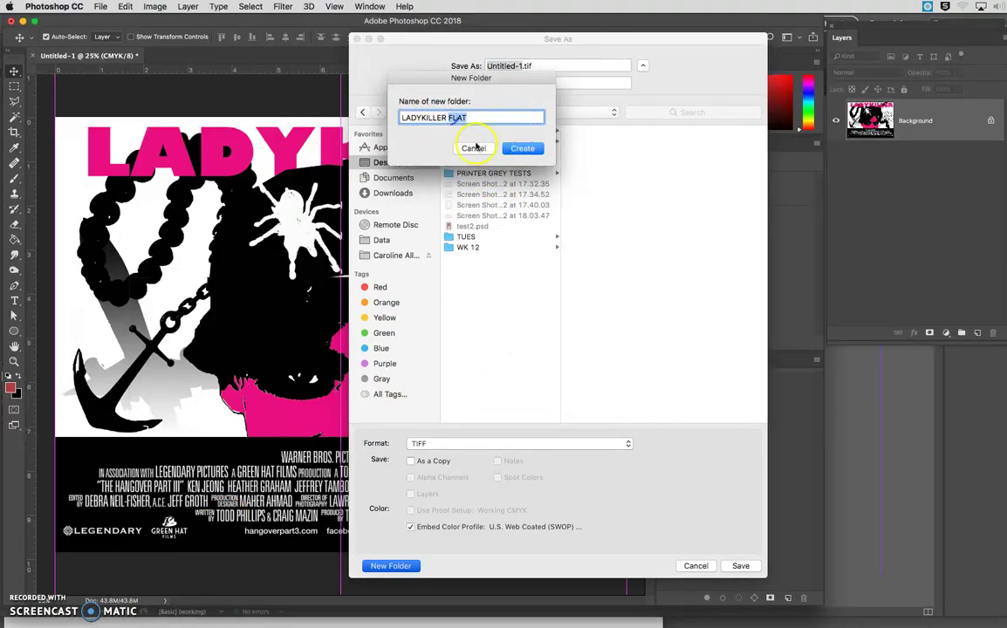
left_click(522, 151)
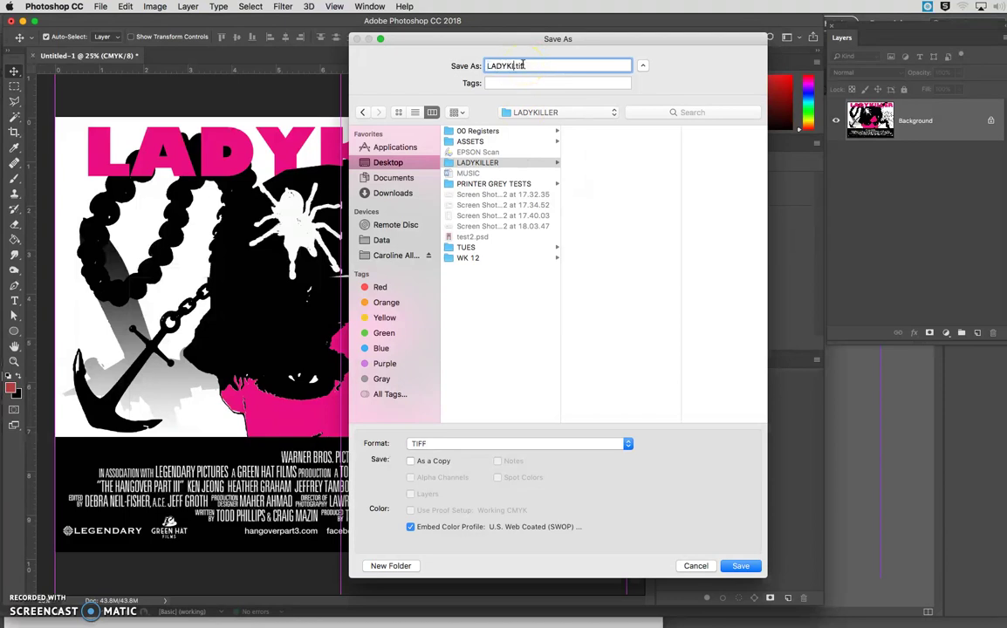
type("ER FLAT")
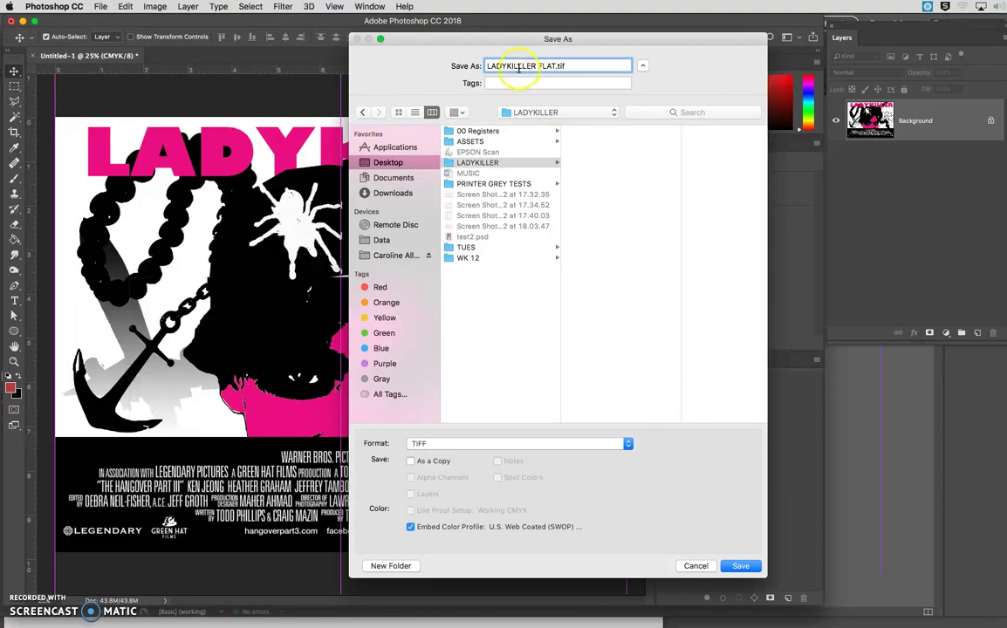
left_click(749, 566)
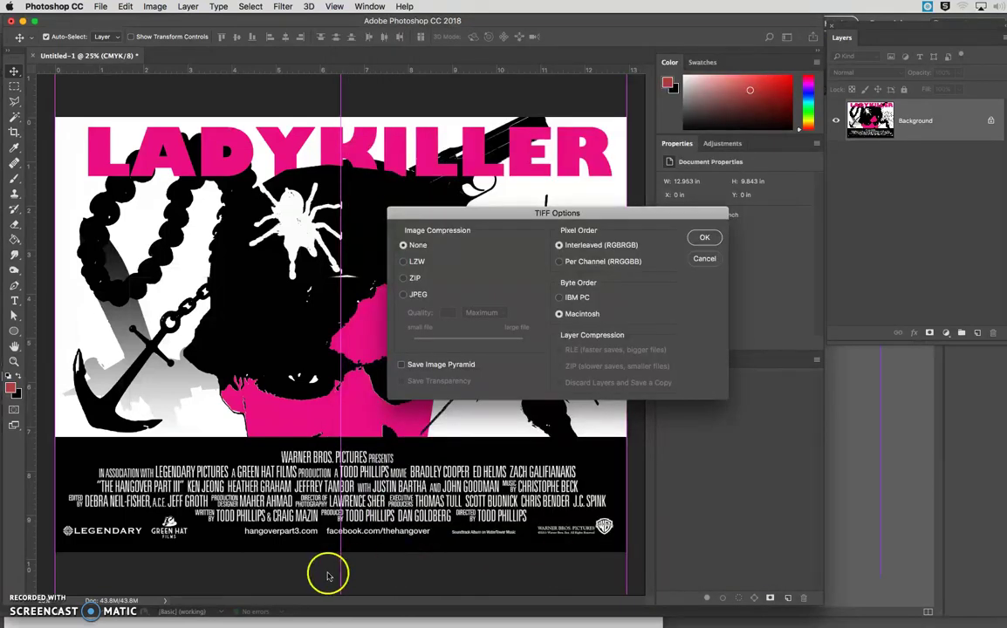
left_click(704, 237)
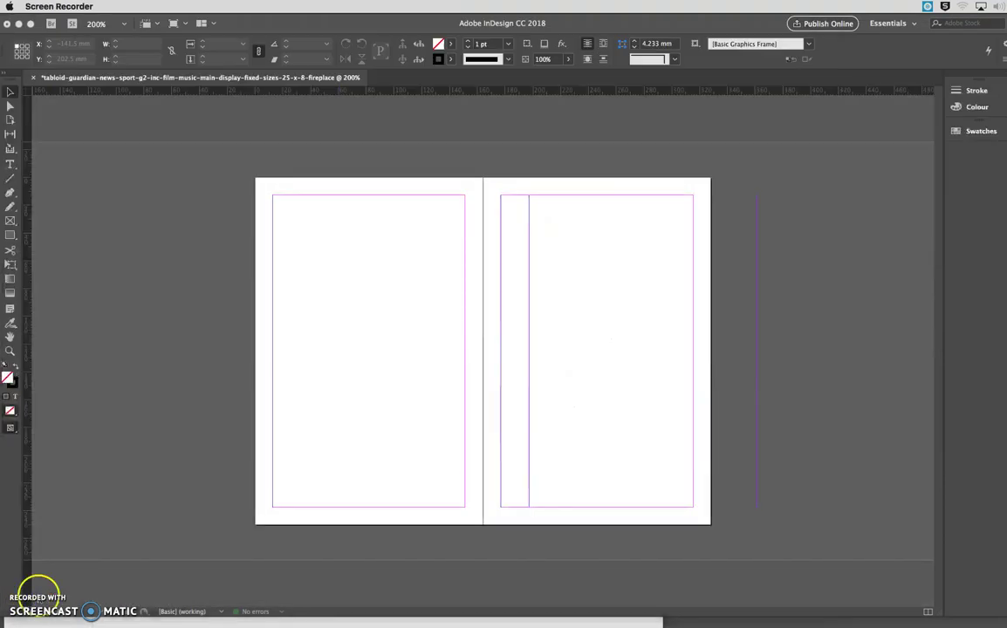
Switch to the InDesign fireplace template and draw an empty graphic frame 328 mm wide and 250 mm high covering the whole spread.
left_click(106, 524)
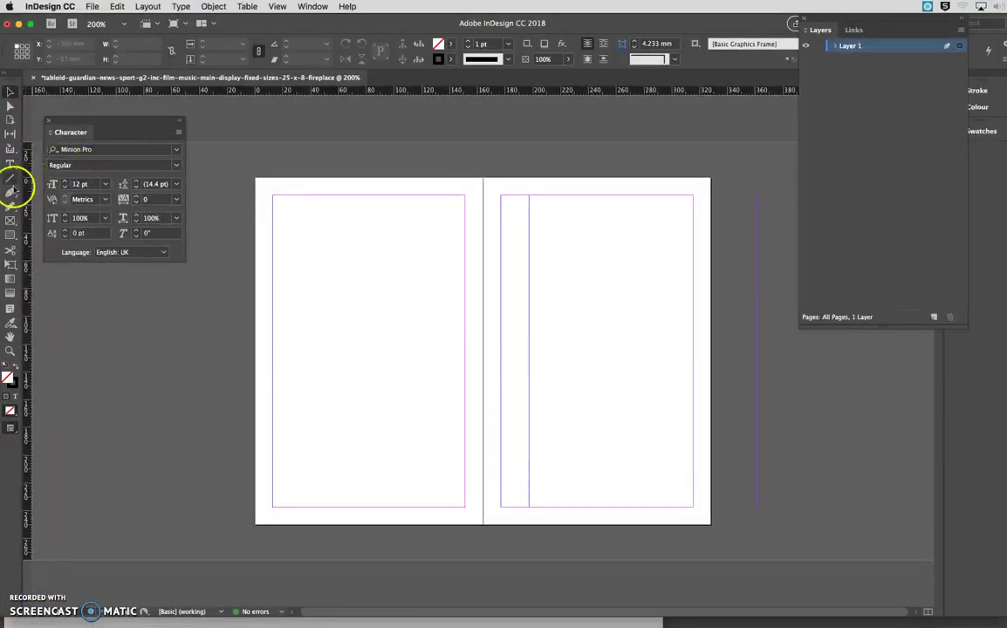
left_click(11, 220)
left_click_drag(255, 179, 712, 527)
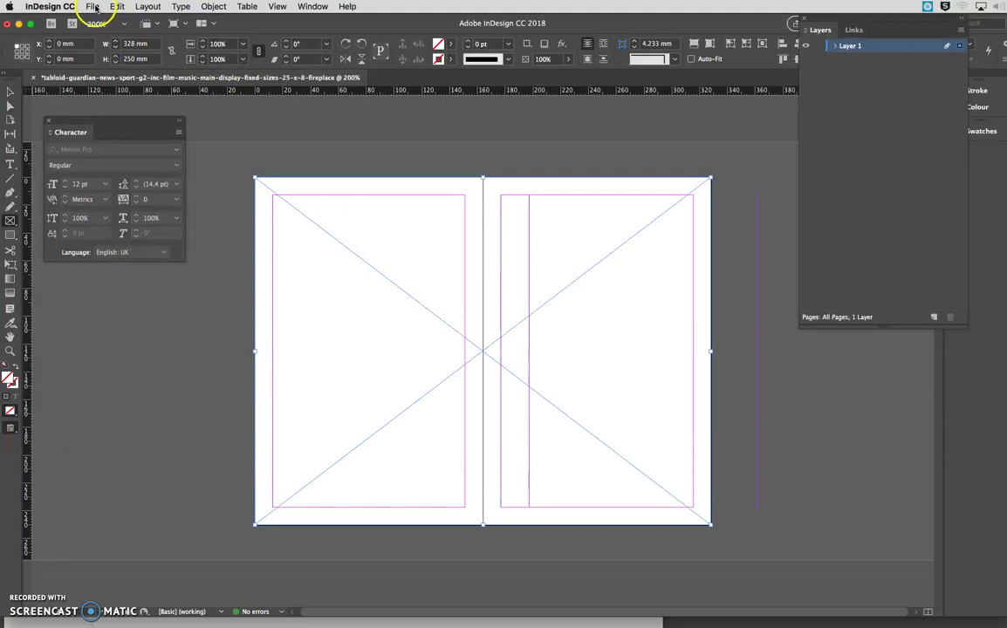
Place LADYKILLER FLAT.tif from the Desktop's LADYKILLER folder into the spread-sized frame.
left_click(94, 7)
left_click(135, 159)
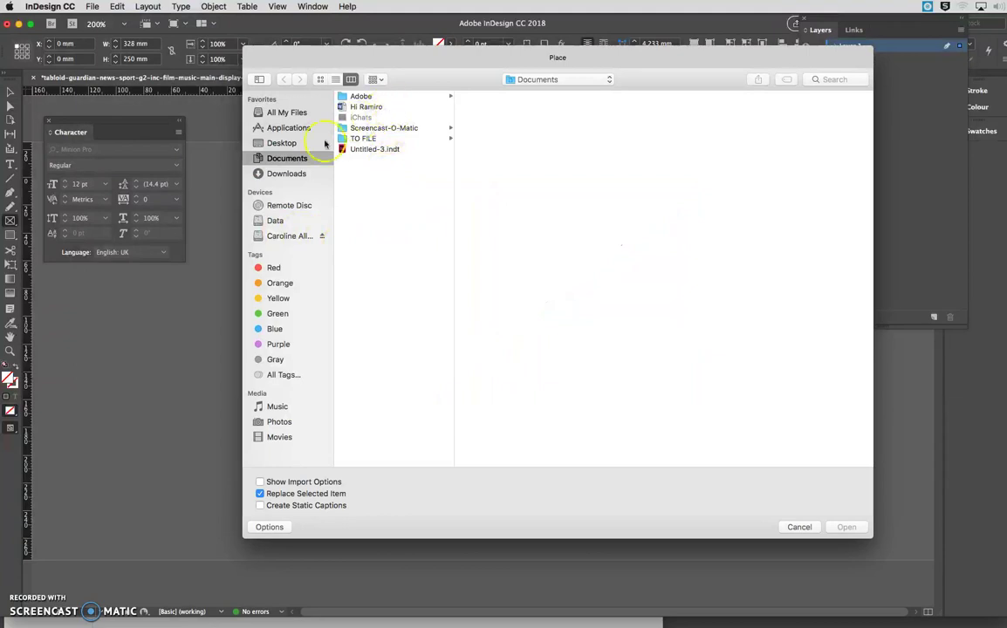
left_click(291, 143)
left_click(382, 128)
left_click(478, 100)
left_click(833, 524)
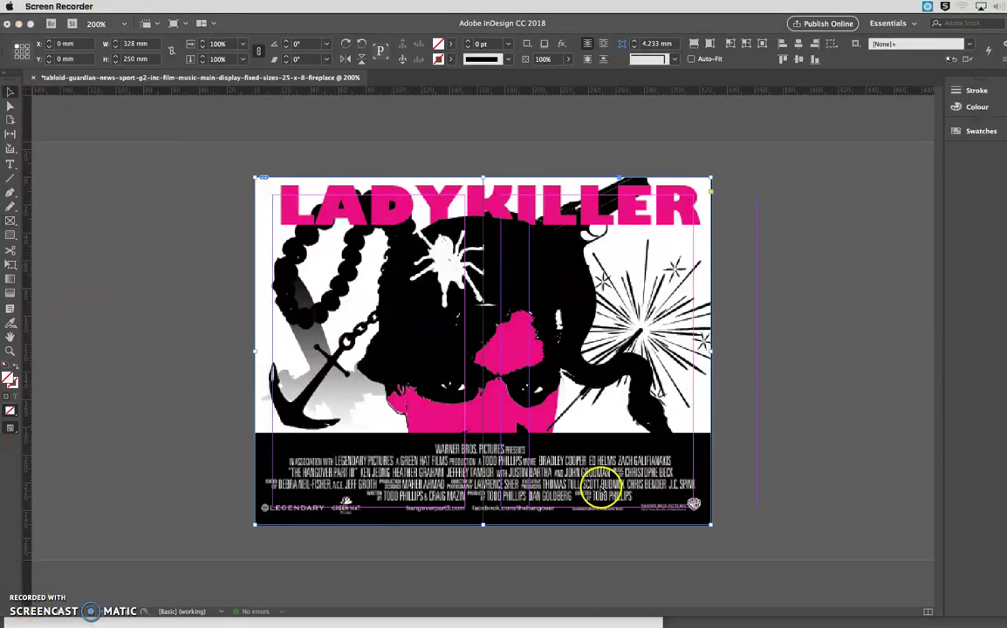
left_click(773, 474)
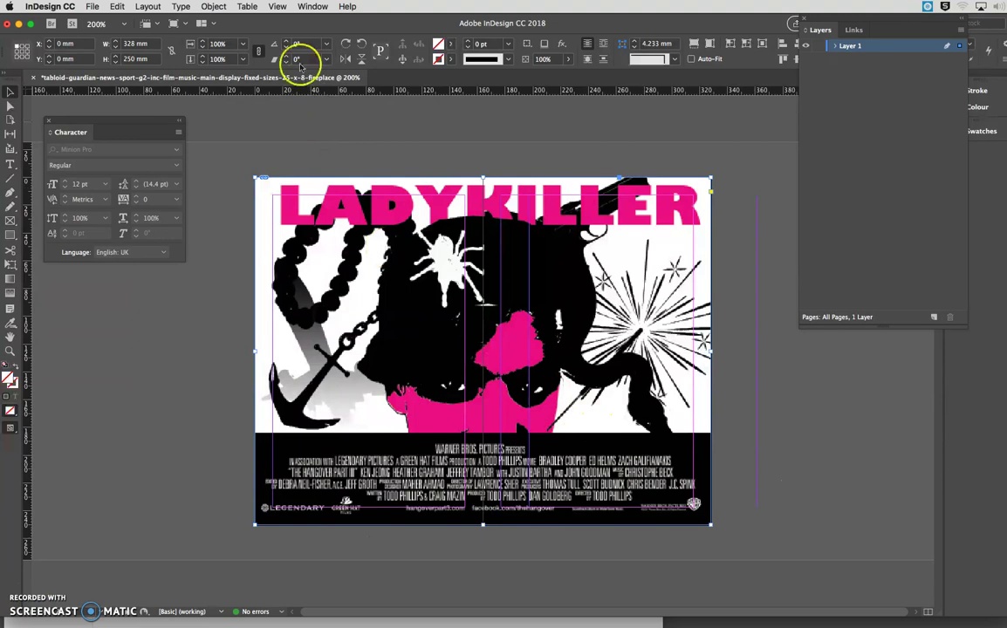
Set the display performance to High Quality Display and deselect the placed artwork.
left_click(276, 7)
mouse_move(298, 192)
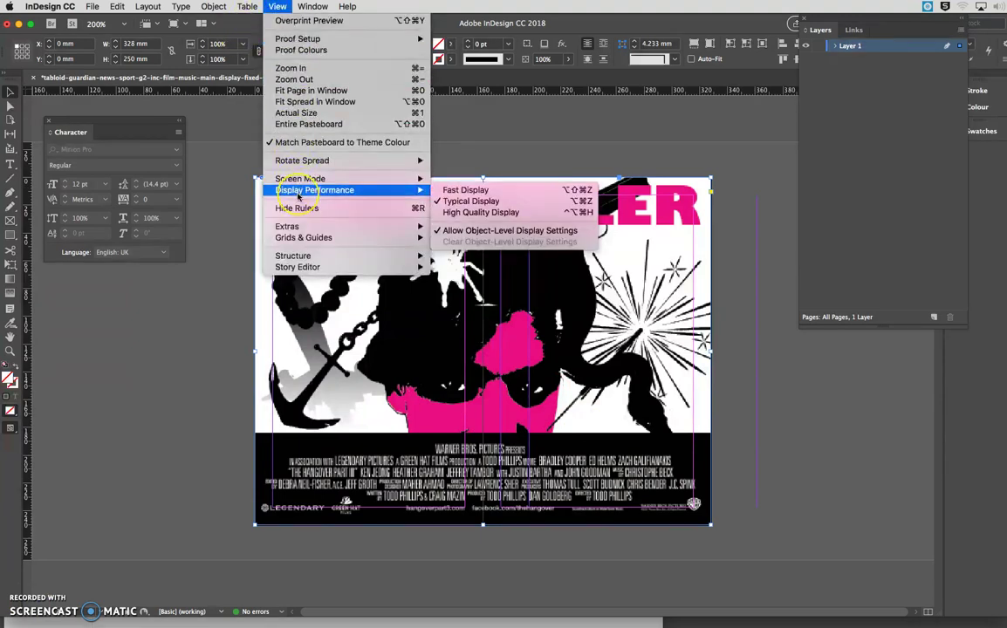
left_click(471, 213)
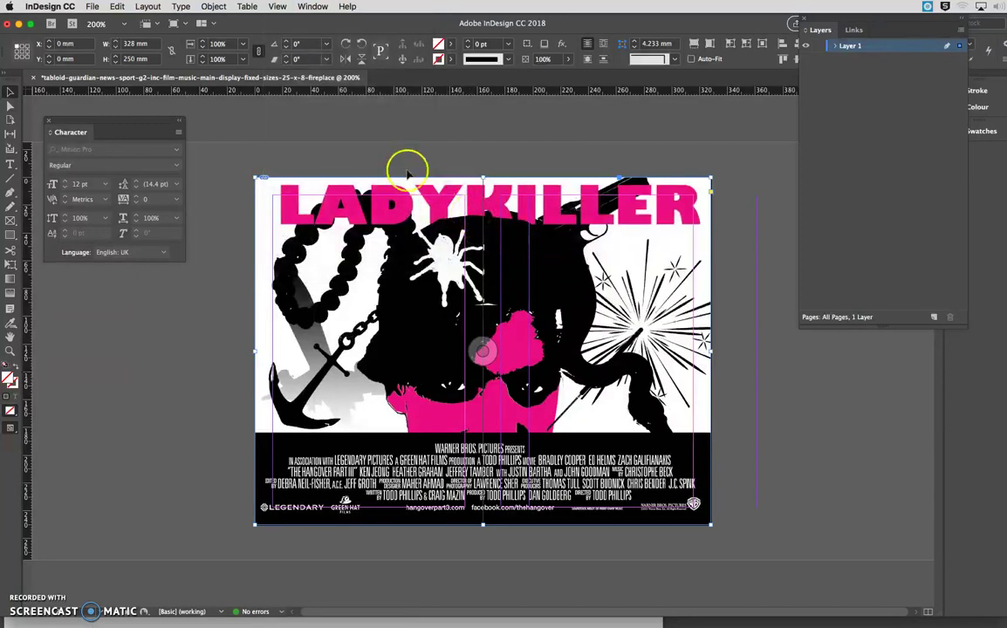
left_click(470, 153)
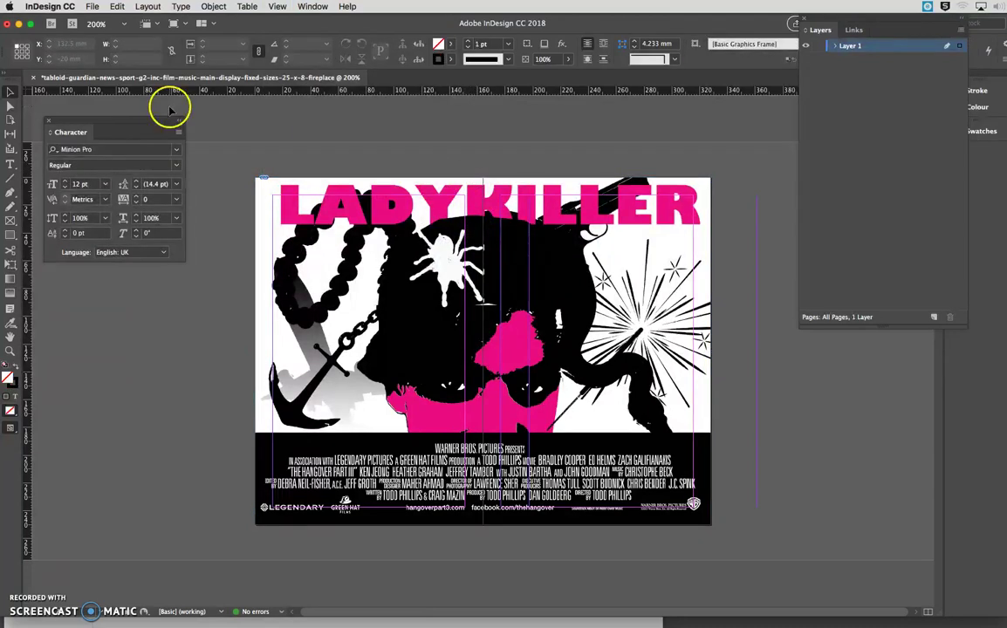
Examine the CMYK and RGB profiles available for assignment to the document, leaving the profile settings as they are.
left_click(92, 7)
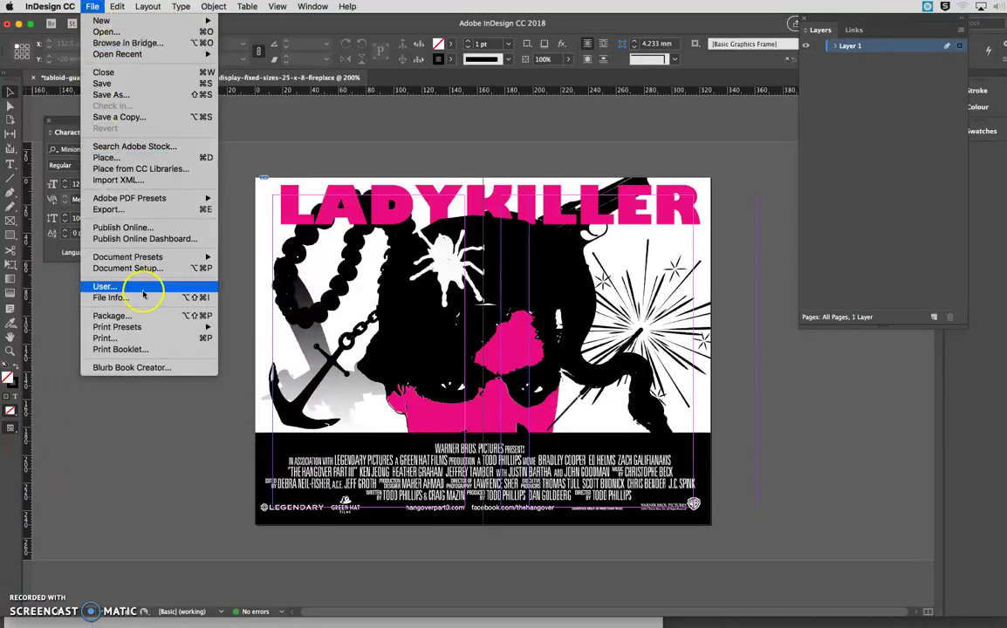
mouse_move(117, 7)
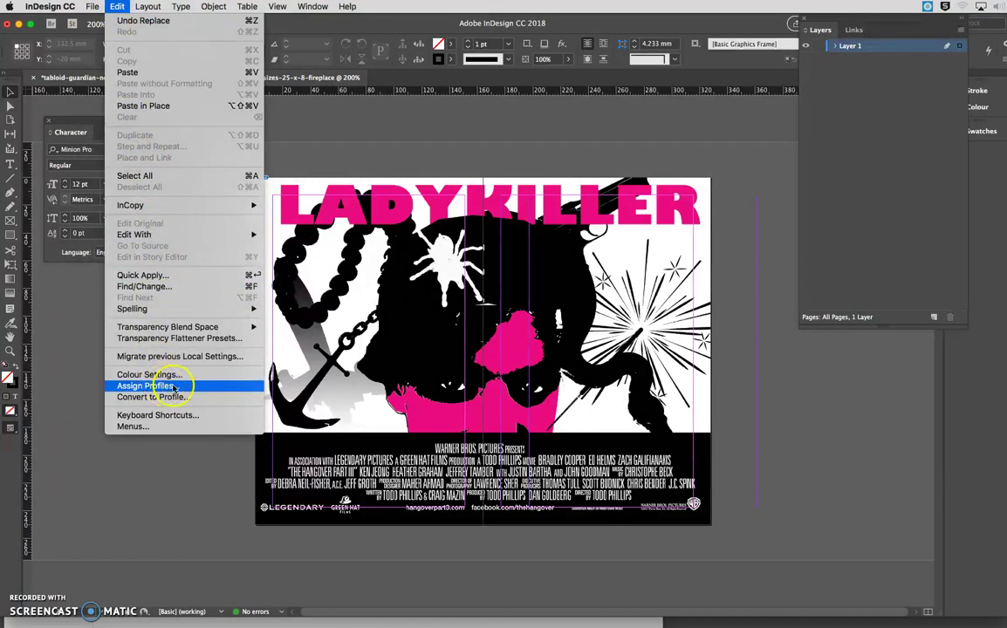
left_click(210, 386)
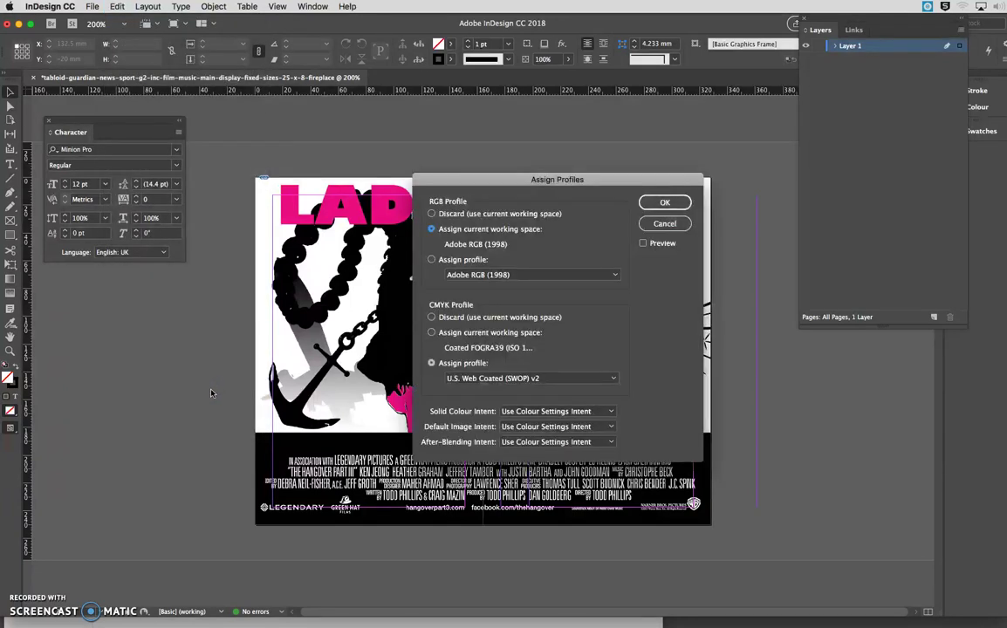
left_click_drag(471, 179, 162, 56)
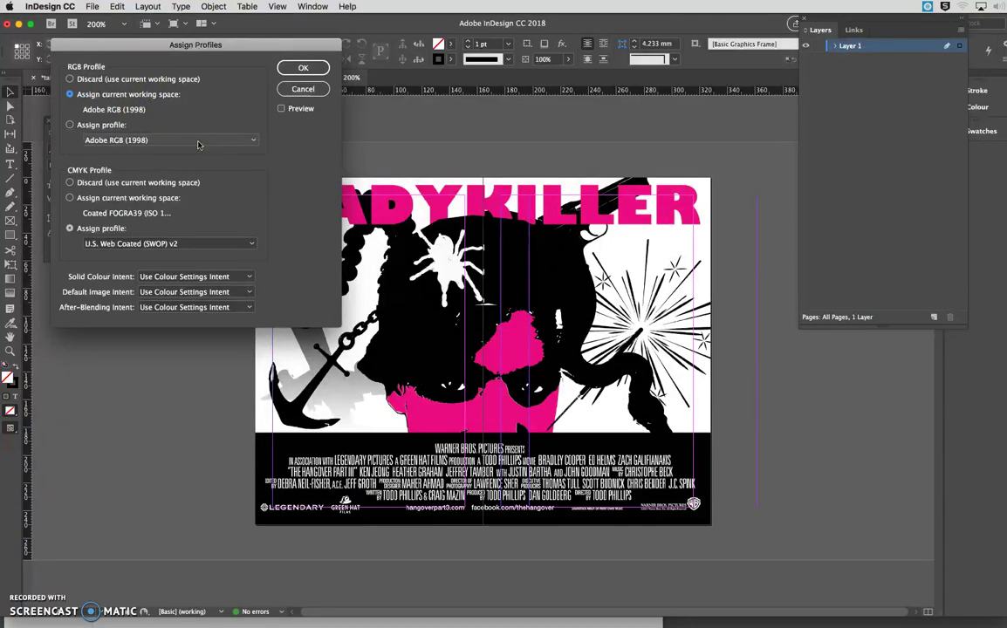
left_click(203, 244)
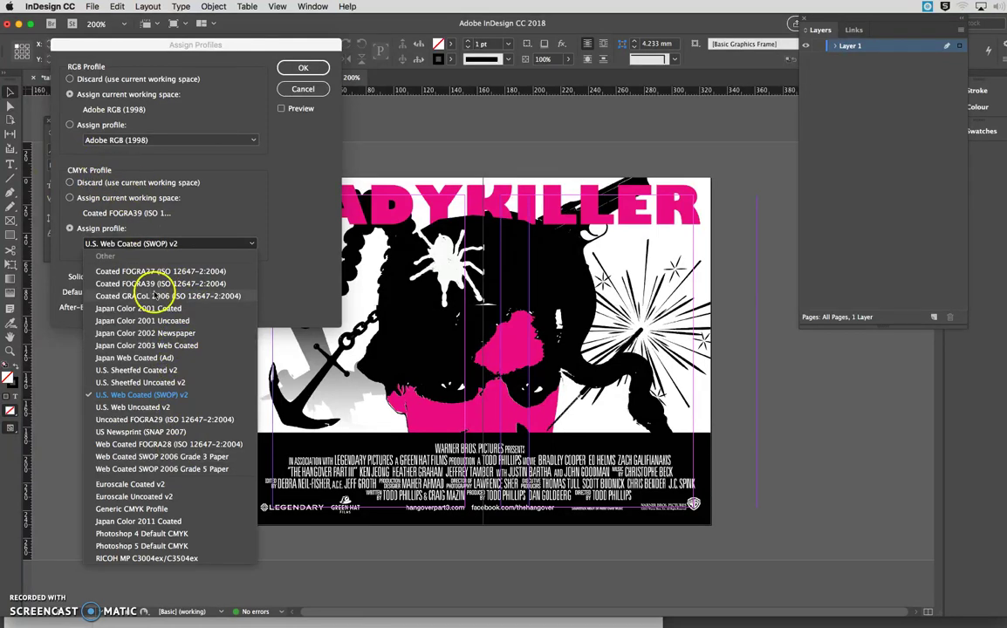
left_click(192, 394)
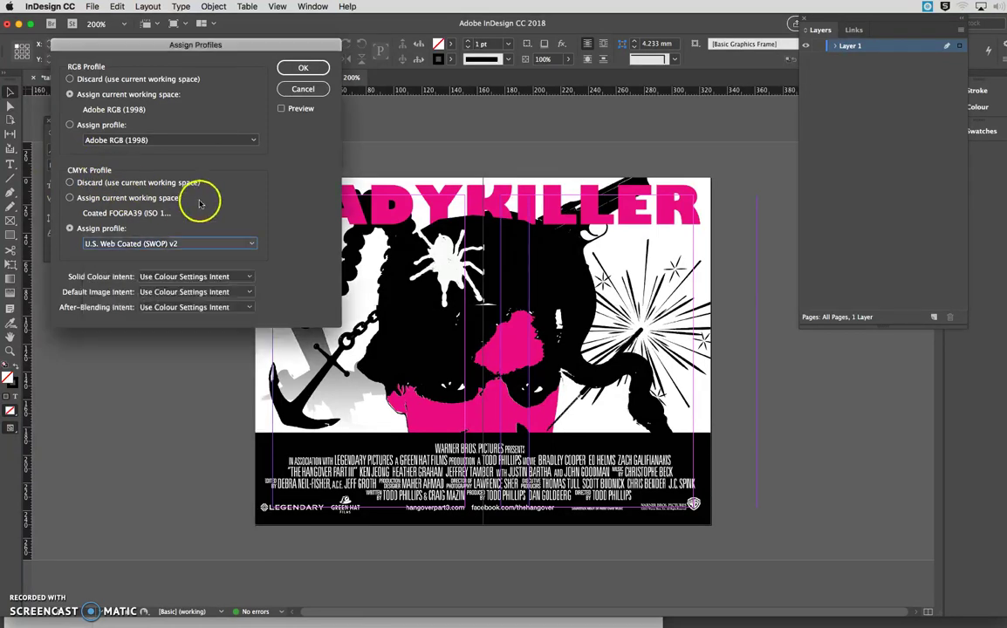
left_click(209, 142)
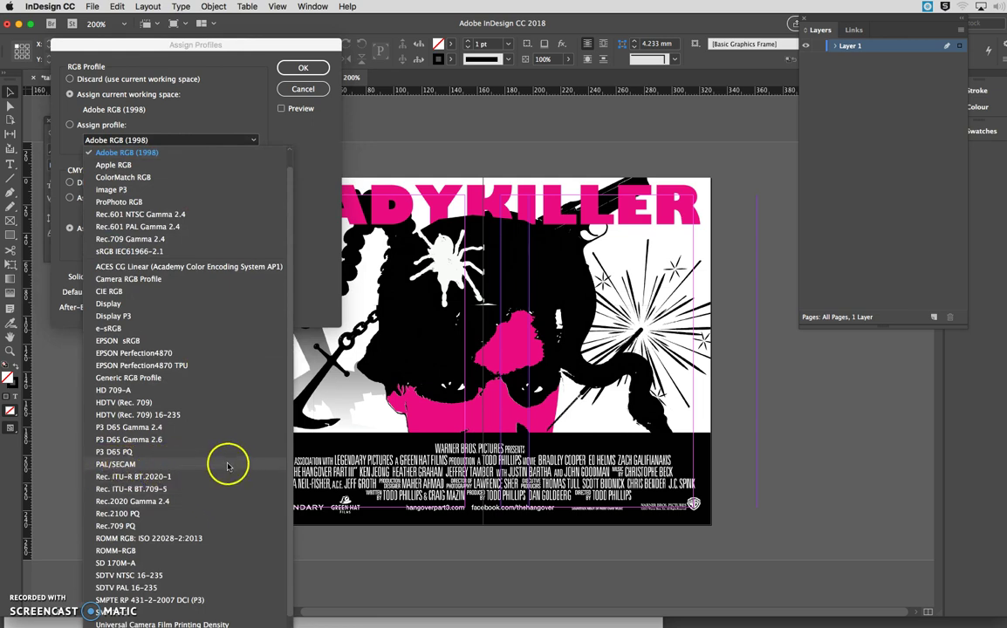
scroll(227, 470, "down", 1)
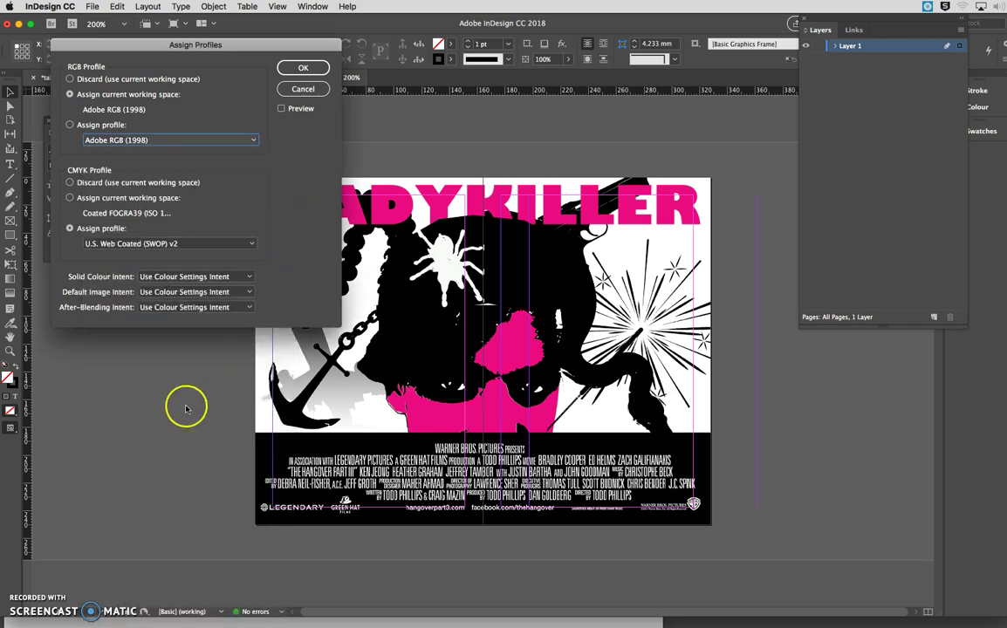
left_click(301, 89)
left_click(34, 606)
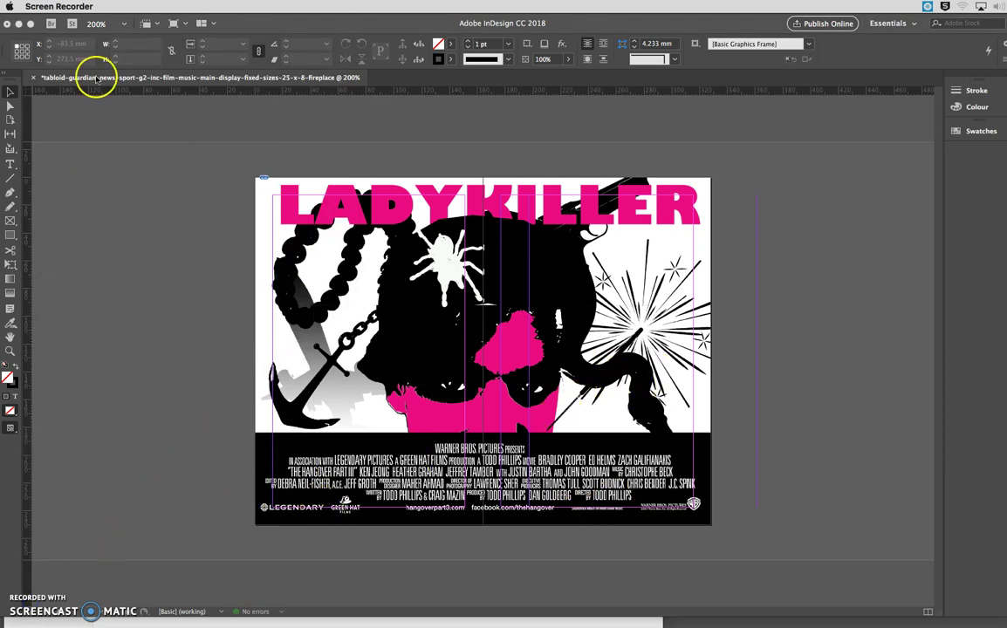
left_click(117, 108)
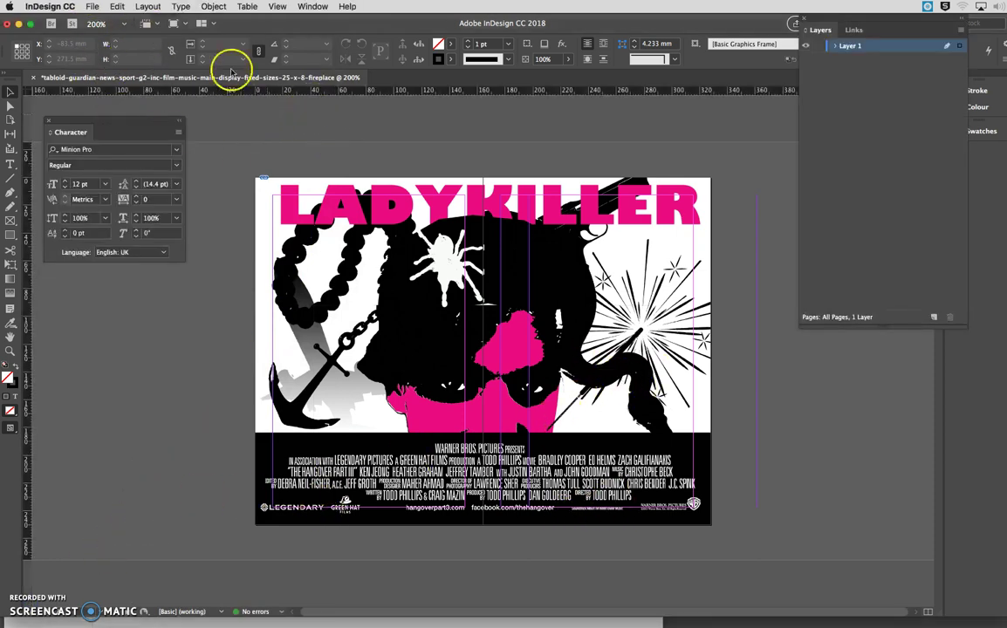
left_click(92, 7)
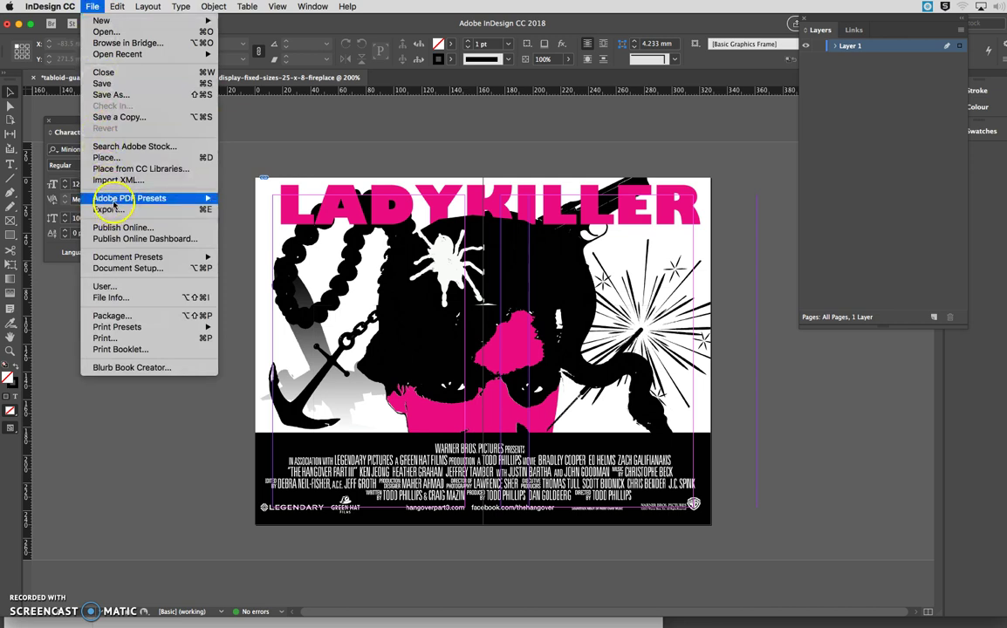
left_click(192, 517)
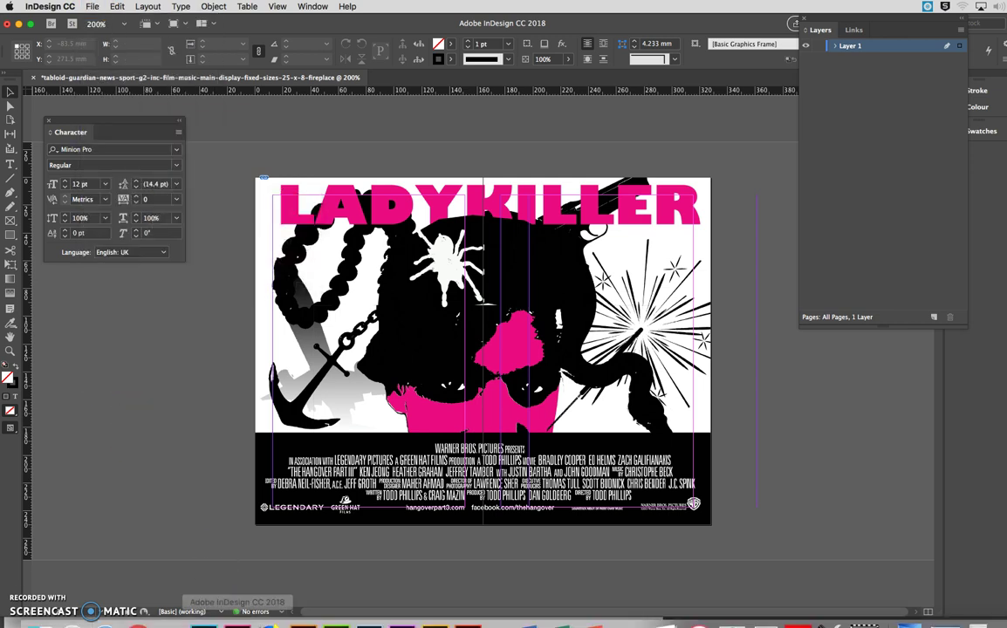
mouse_move(242, 616)
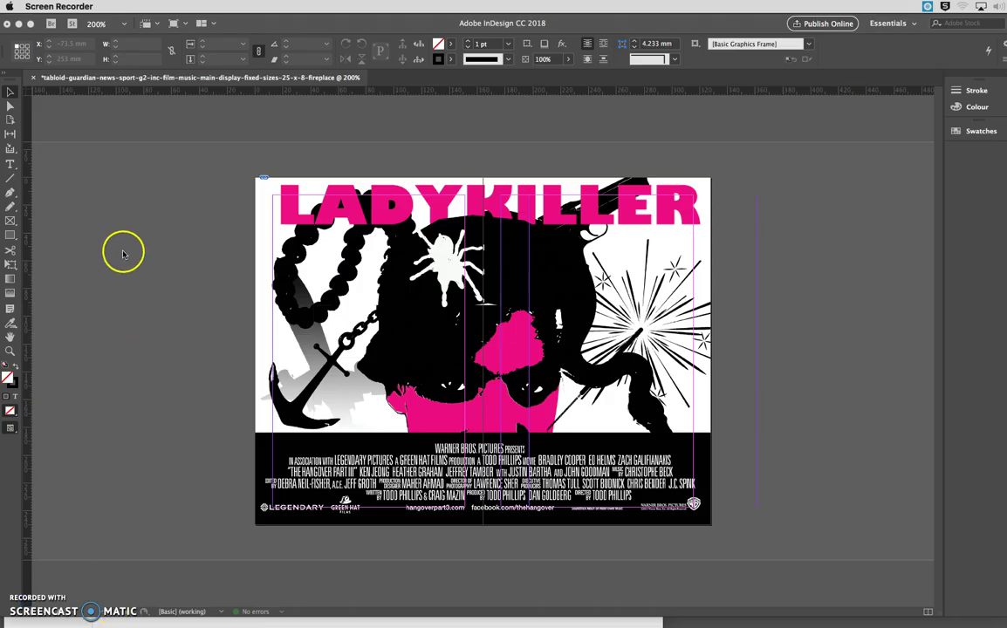
left_click(123, 254)
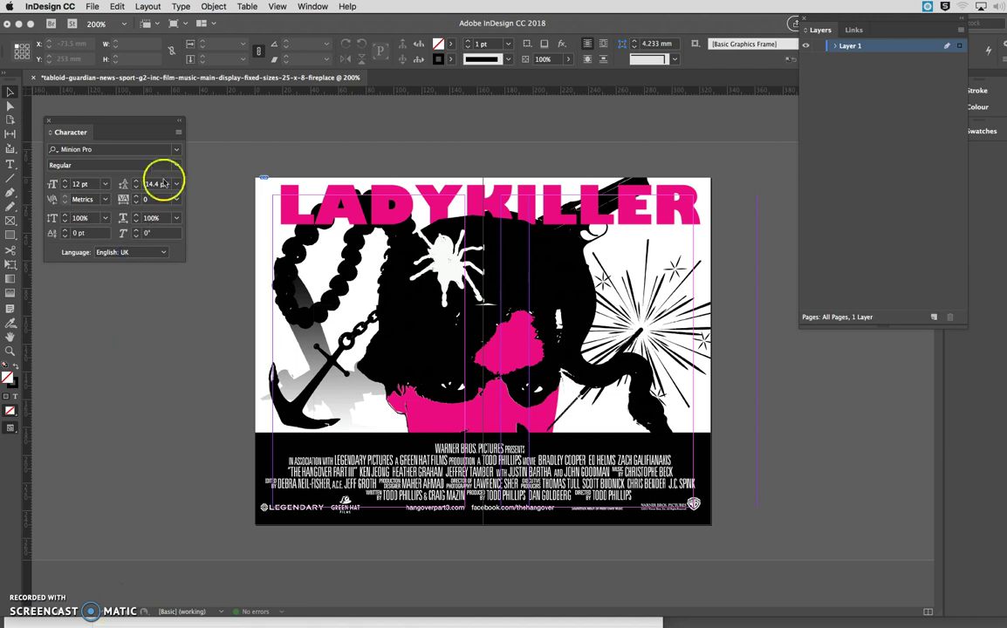
Start a PDF export with the PDF/X-1a:2001 preset, named LADYKILLER MASTER FIREPLACE, in the Desktop's LADYKILLER folder.
left_click(93, 7)
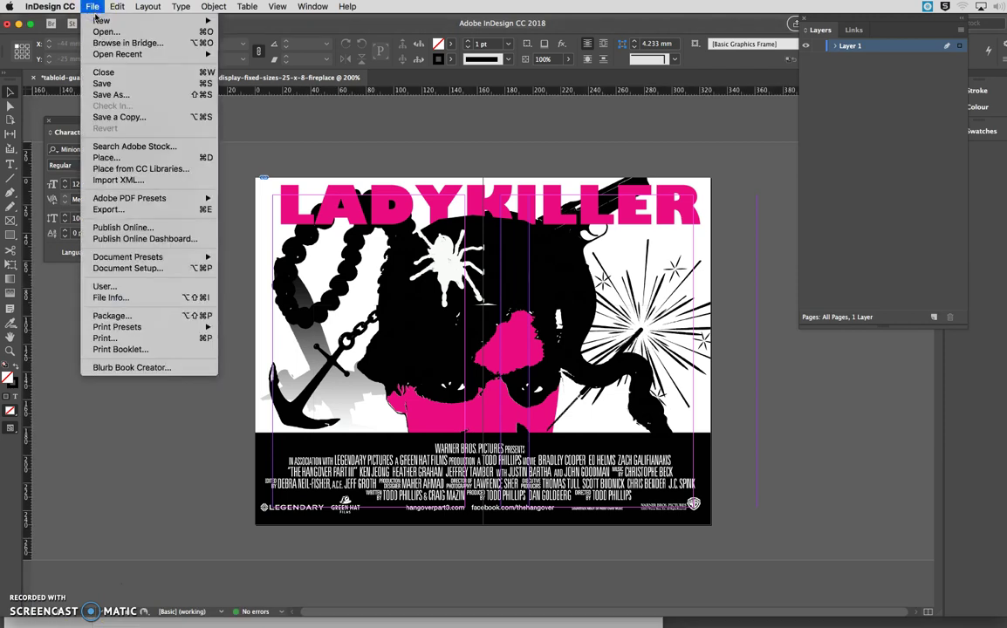
mouse_move(138, 201)
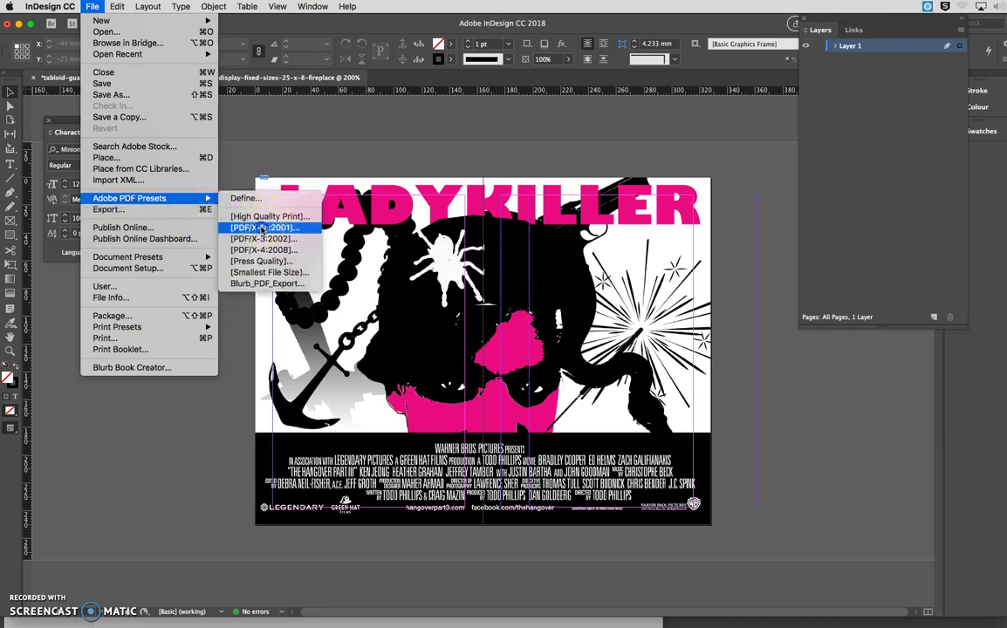
left_click(262, 228)
left_click_drag(602, 74, 518, 167)
left_click(325, 292)
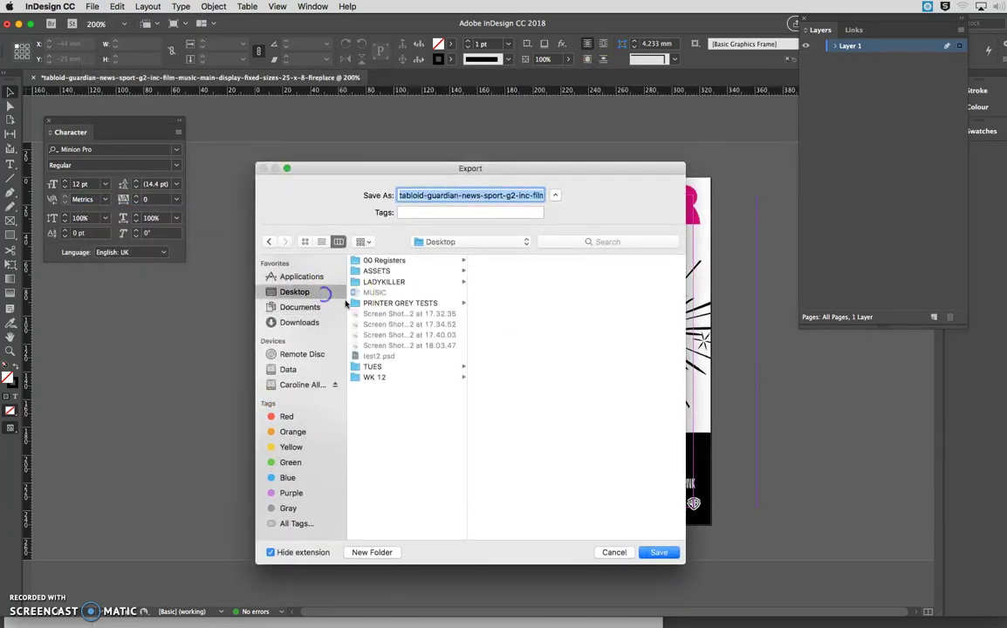
left_click(406, 291)
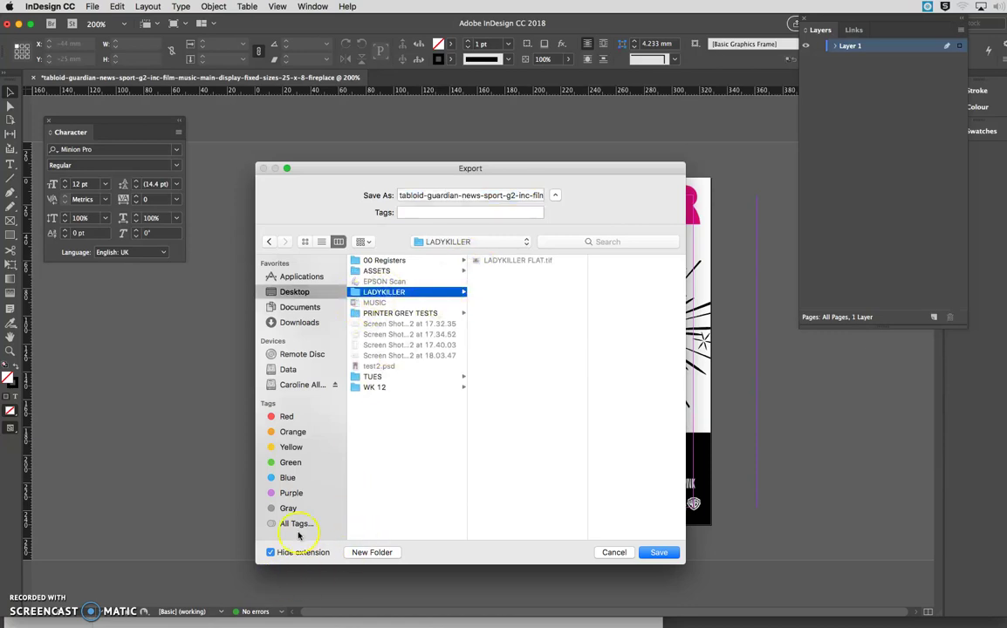
left_click(464, 197)
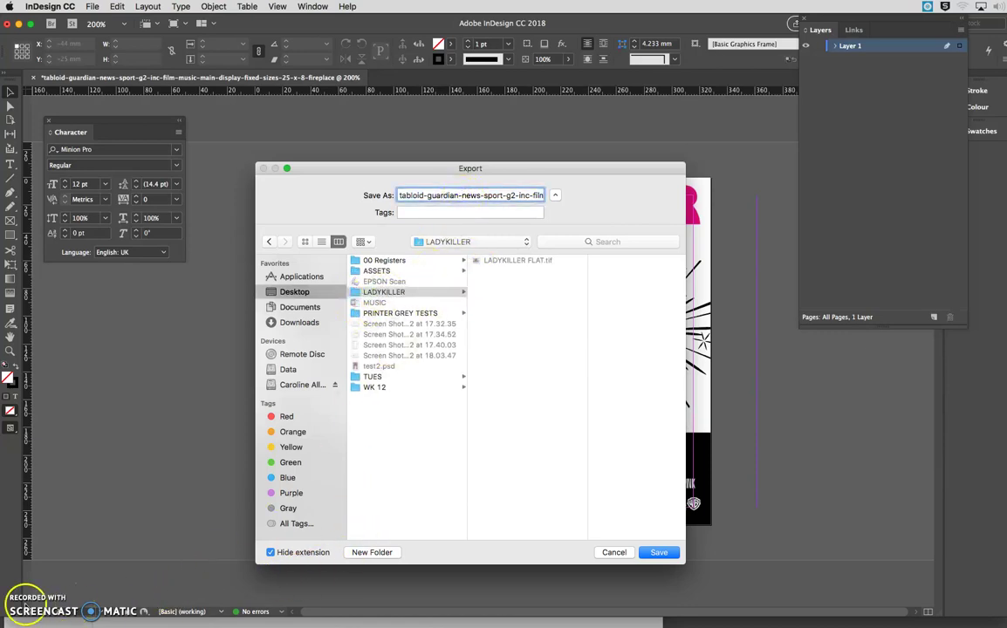
left_click(377, 499)
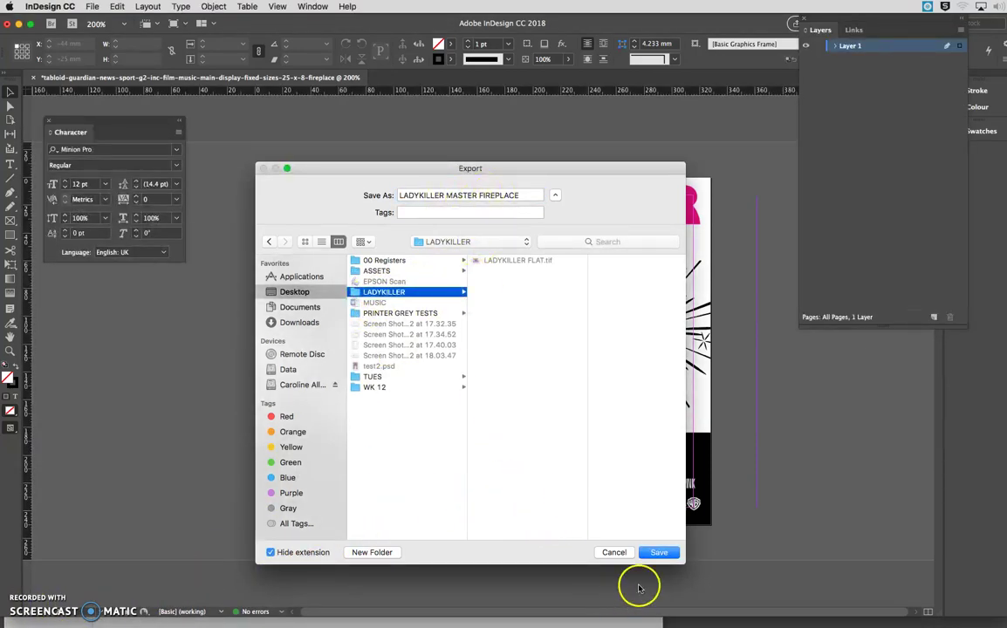
left_click(659, 553)
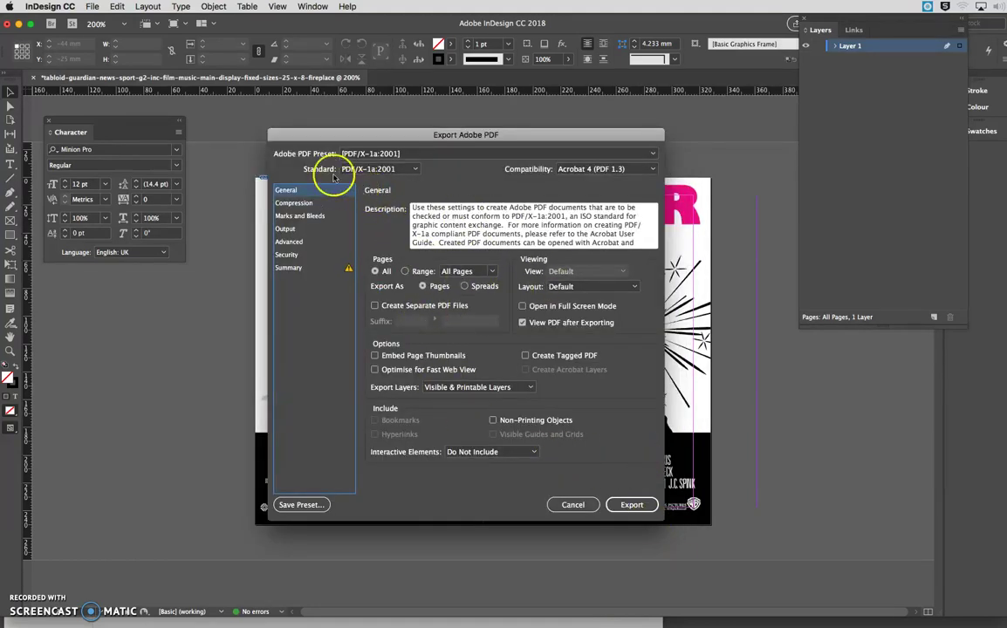
Check the export's marks and bleed settings and the 25 x 8 Fireplace supply requirements on the Specle page in Firefox, returning to InDesign.
left_click_drag(390, 133, 390, 128)
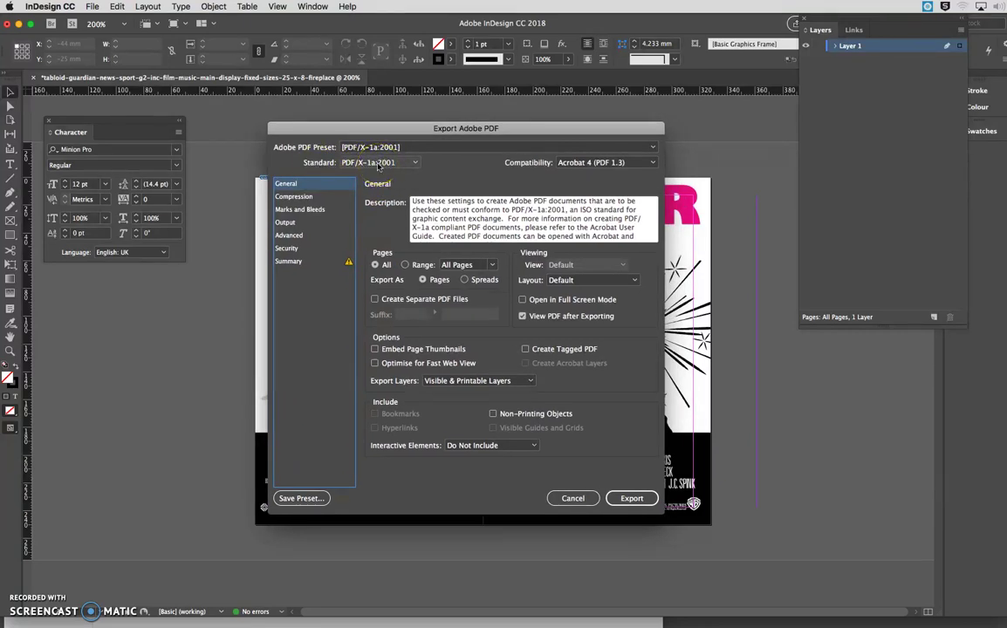
left_click(321, 210)
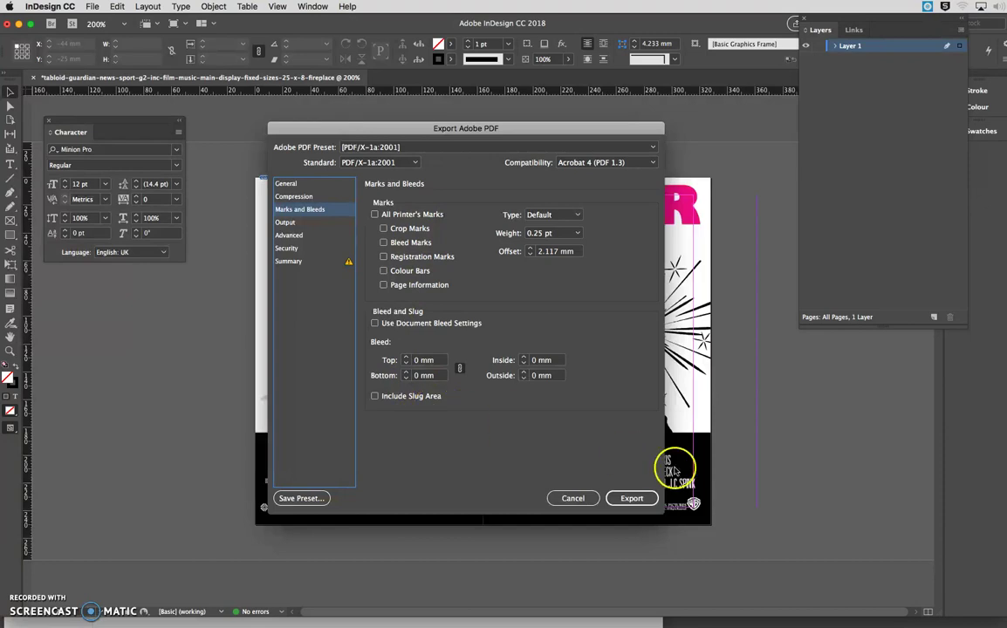
left_click(636, 499)
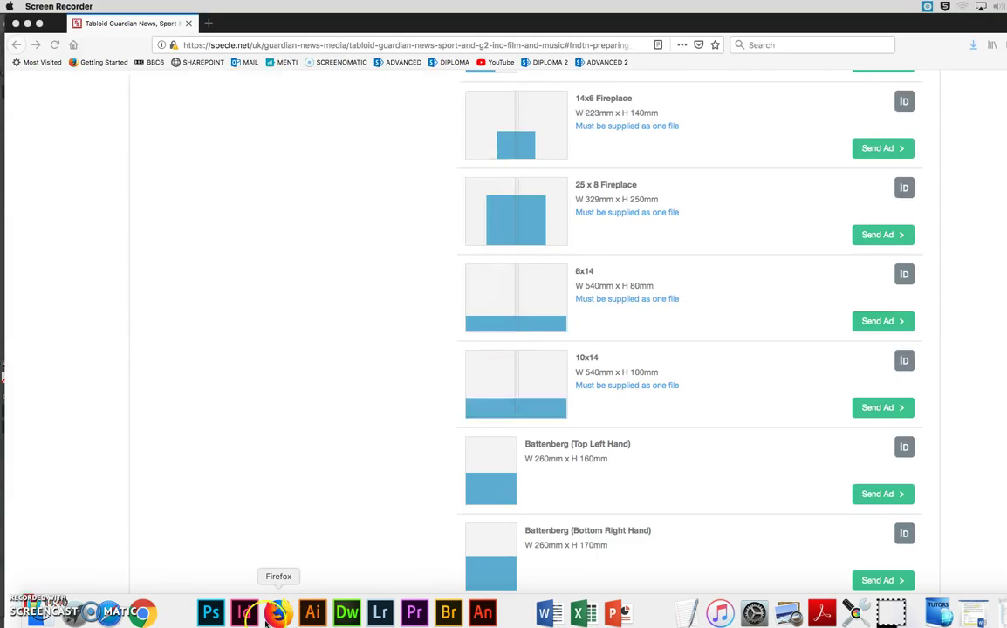
left_click(246, 617)
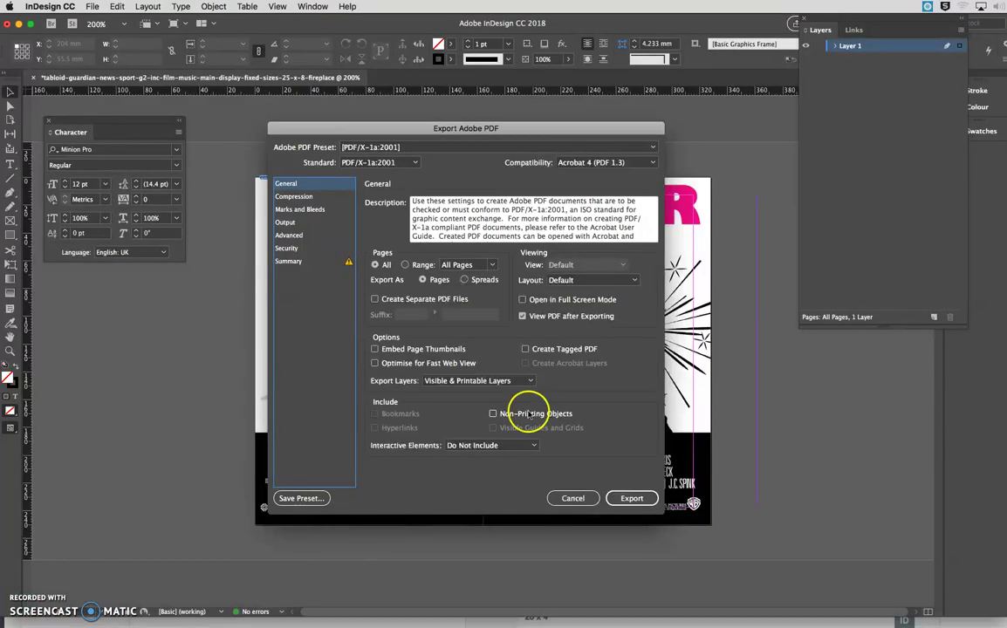
Export the PDF as Pages rather than Spreads and look through the resulting file in Acrobat Reader.
left_click(427, 284)
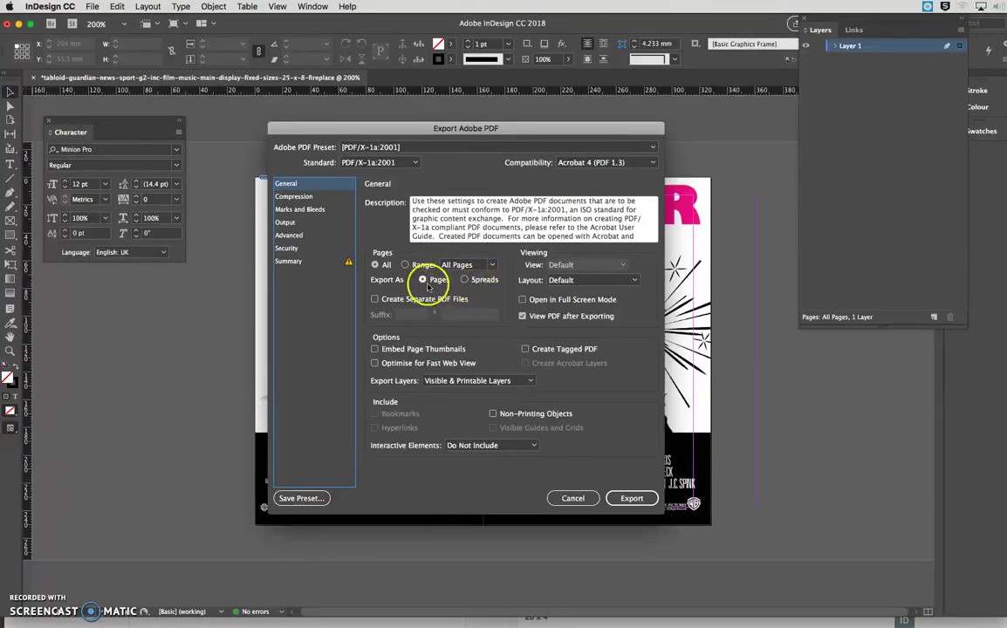
left_click(632, 498)
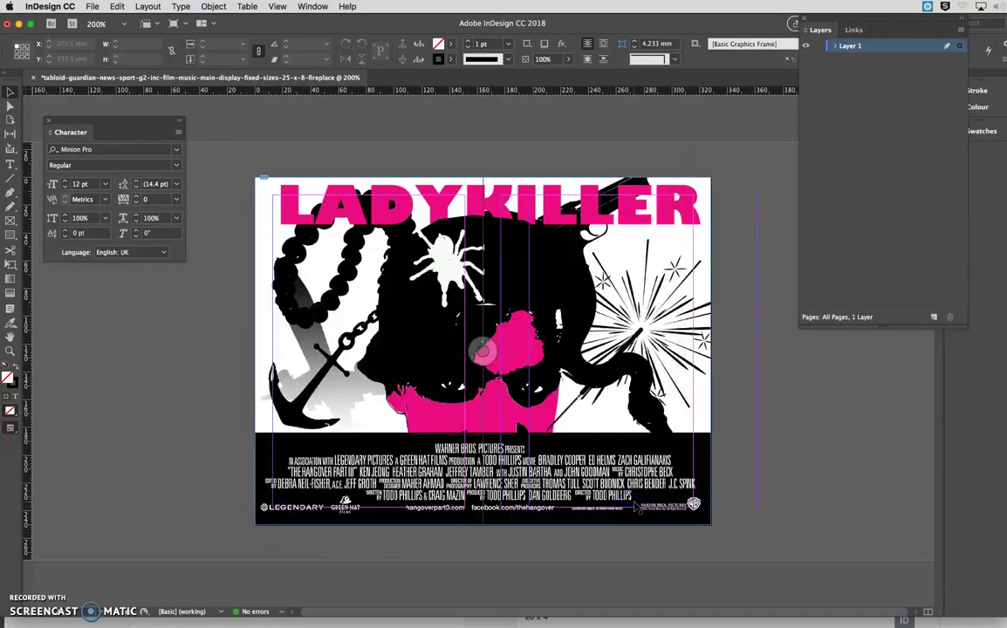
scroll(425, 502, "down", 10)
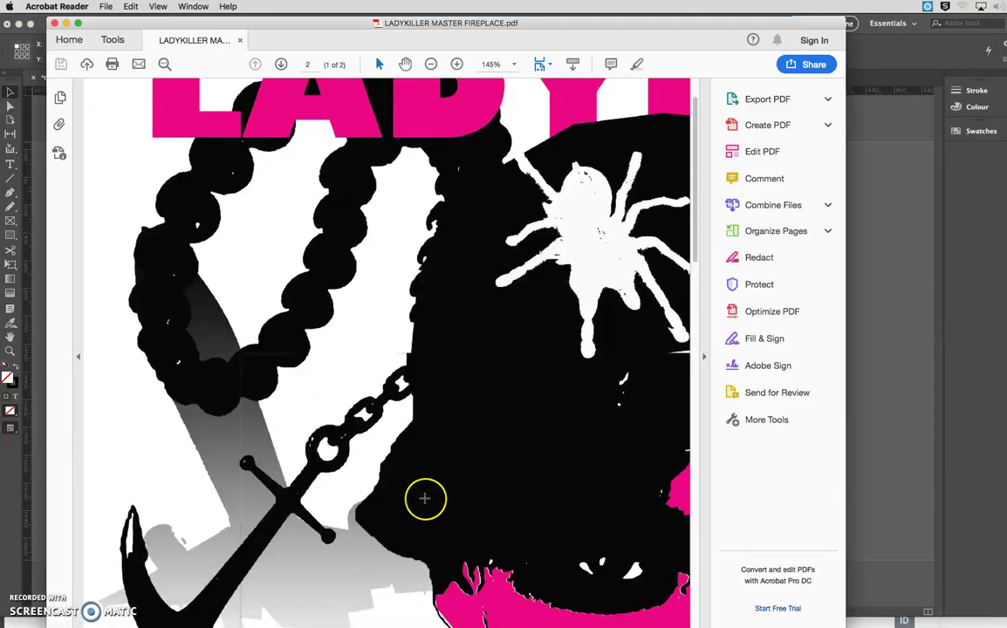
scroll(425, 498, "down", 5)
scroll(427, 497, "up", 12)
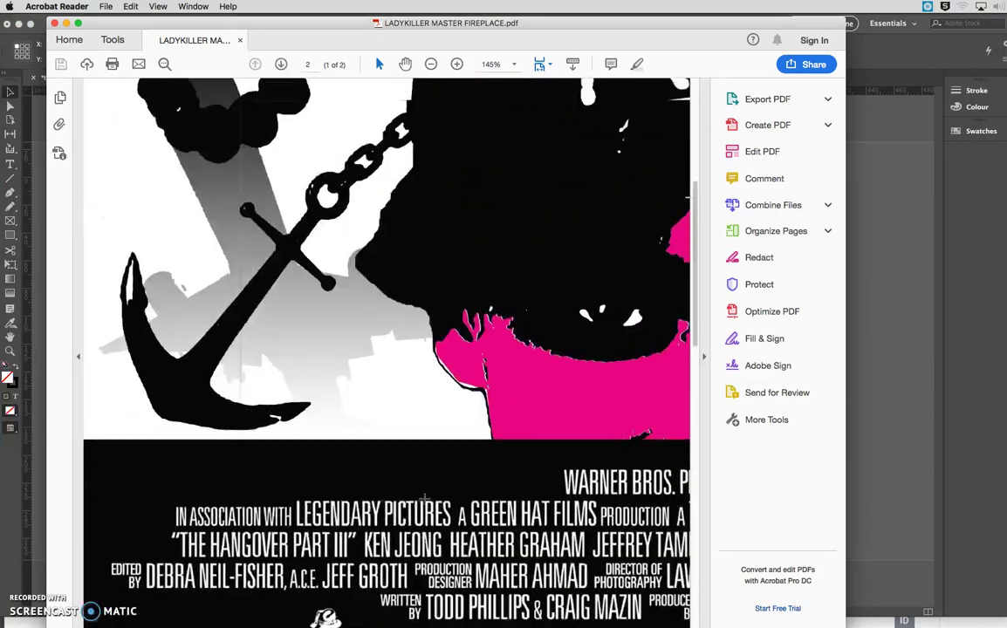